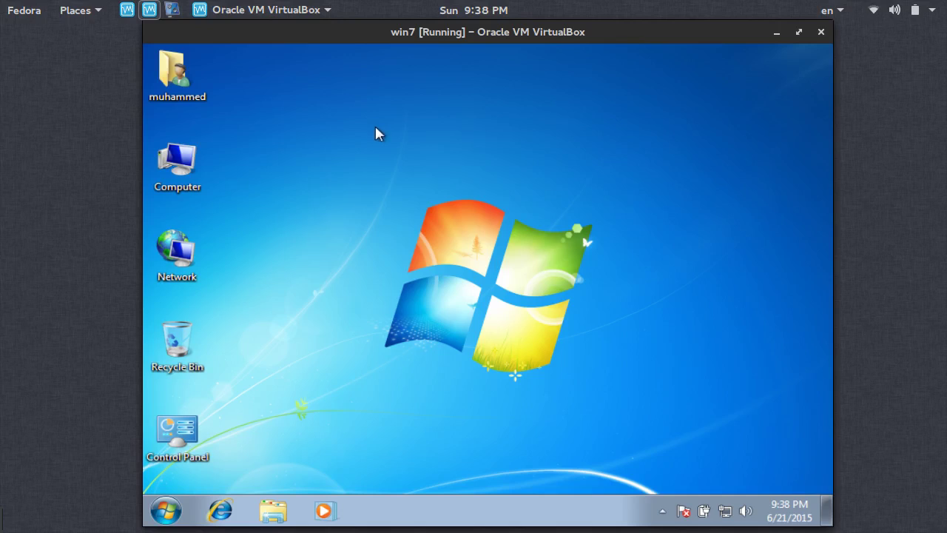
Step: Switch from the Windows 7 guest to the Fedora host and launch Firefox from the dock
mouse_move(723, 512)
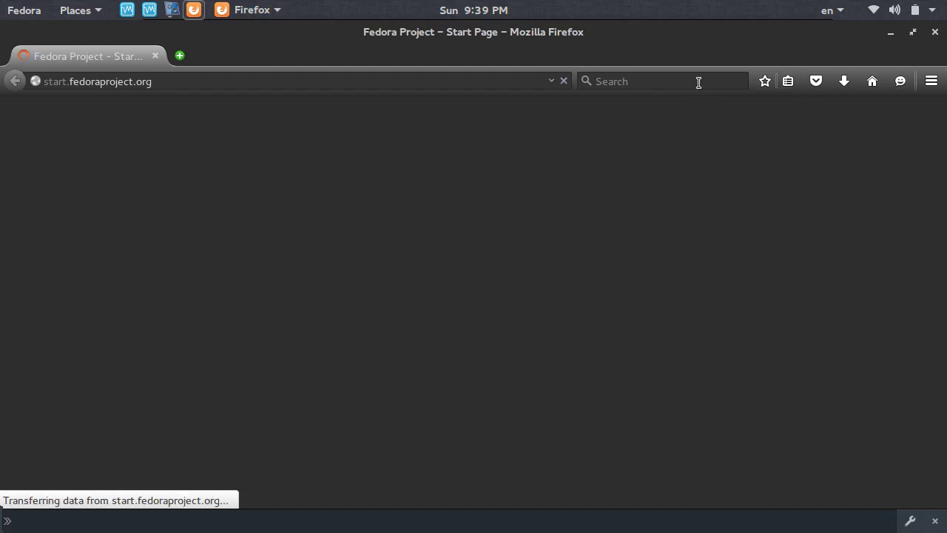
Step: Search the web for 'pthon ide' and open the Python Wiki page on IDEs
click(697, 82)
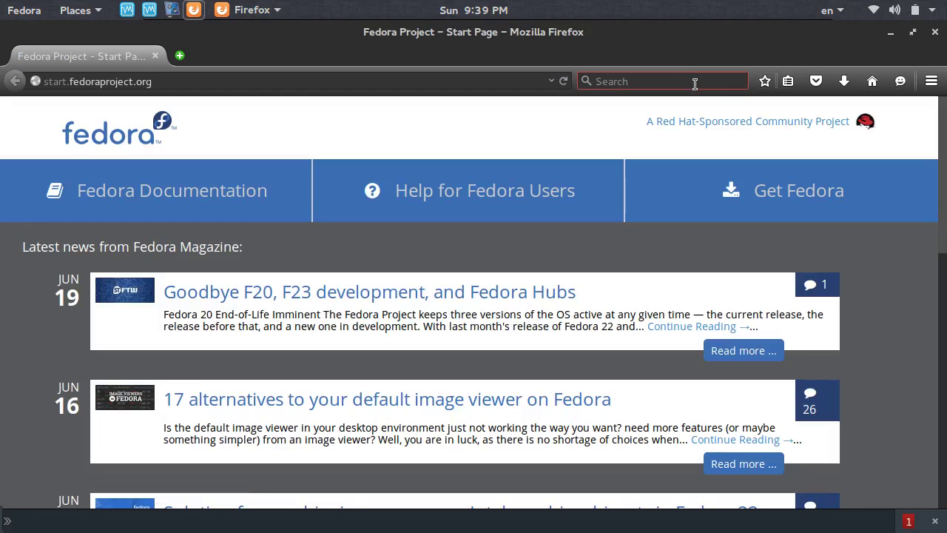
text(pthon )
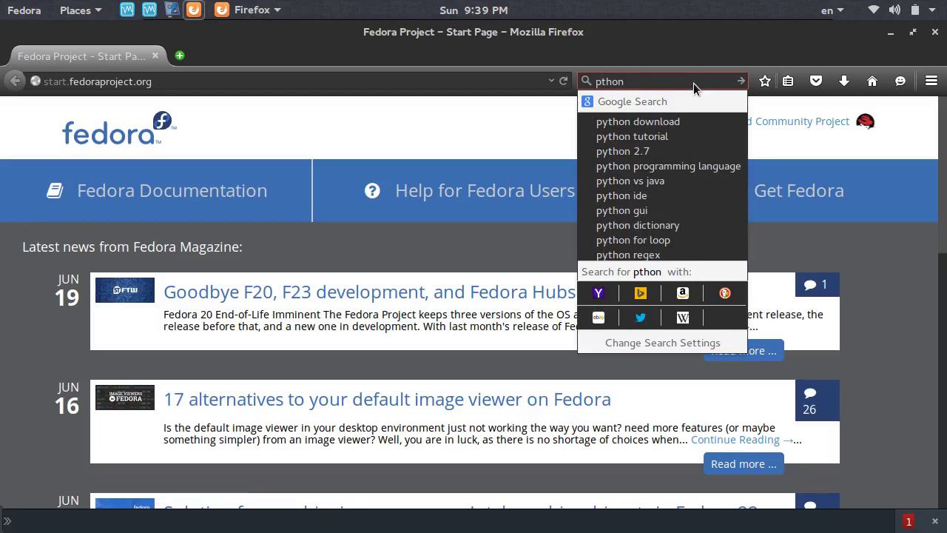
text(ide)
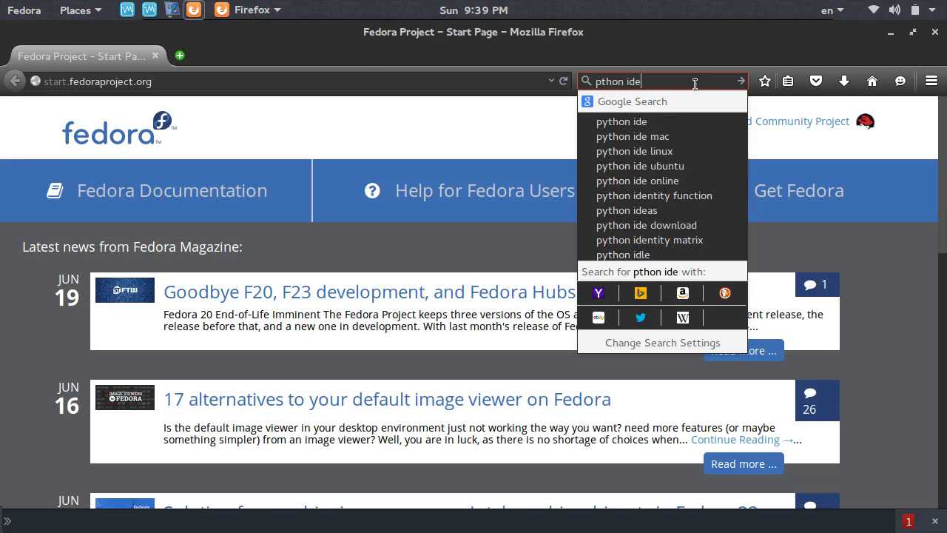
key(Return)
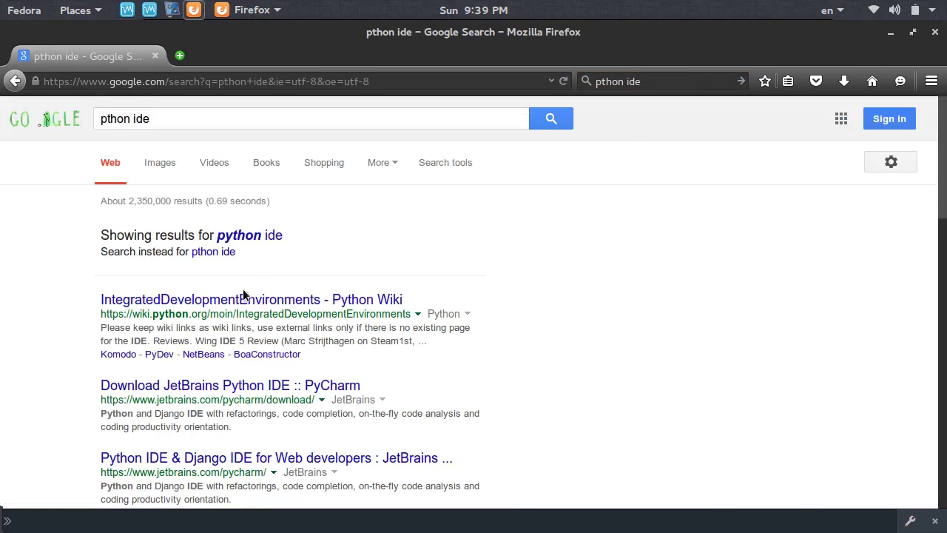
click(244, 299)
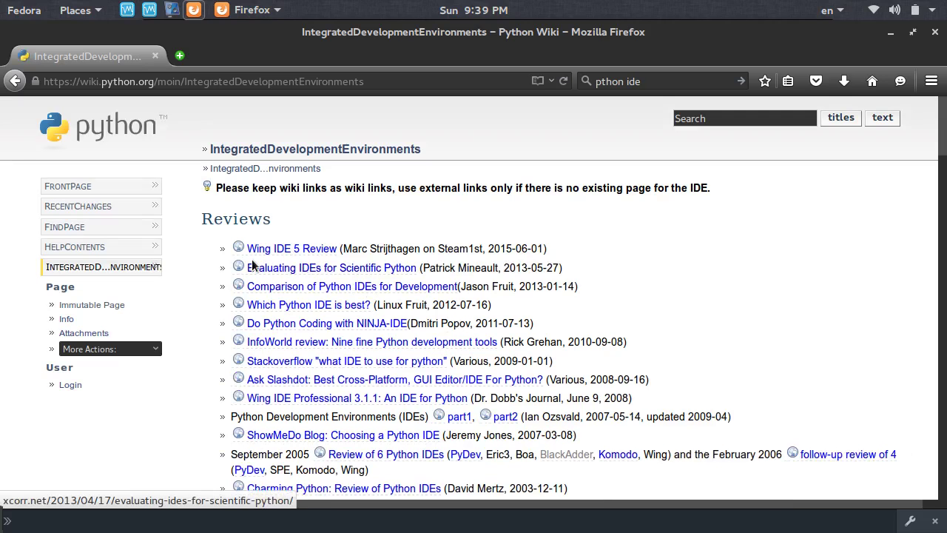
Step: Scroll through the IDE table and highlight the Komodo entry
scroll(228, 259, down, 7)
scroll(228, 259, down, 3)
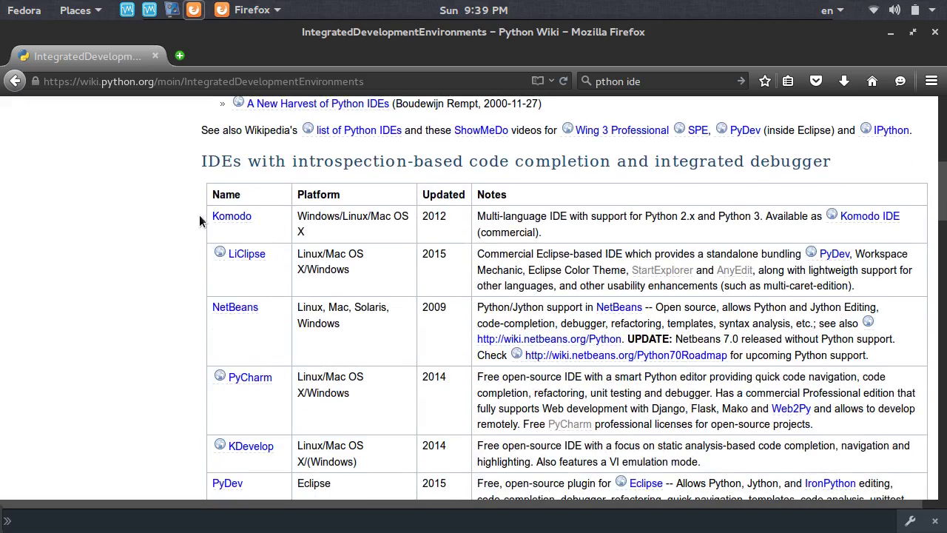
scroll(197, 219, down, 20)
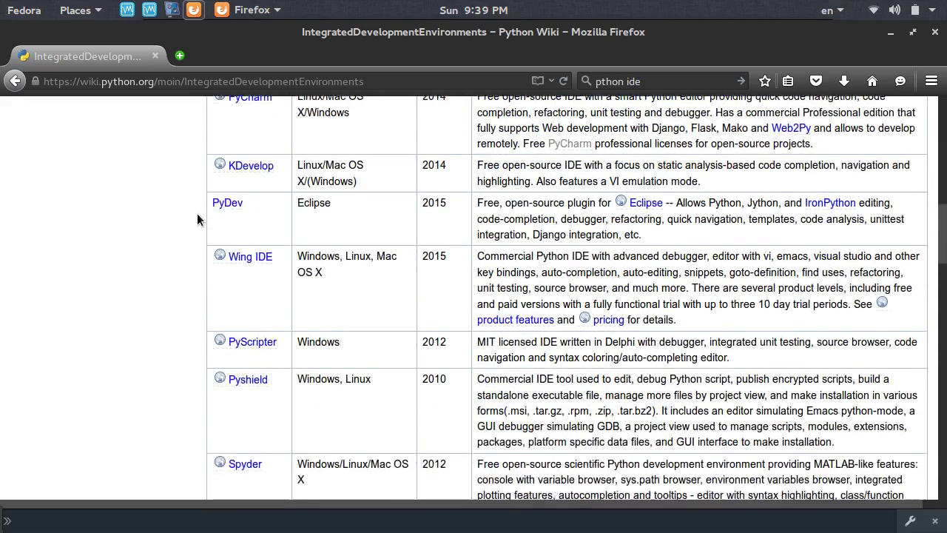
scroll(197, 215, down, 6)
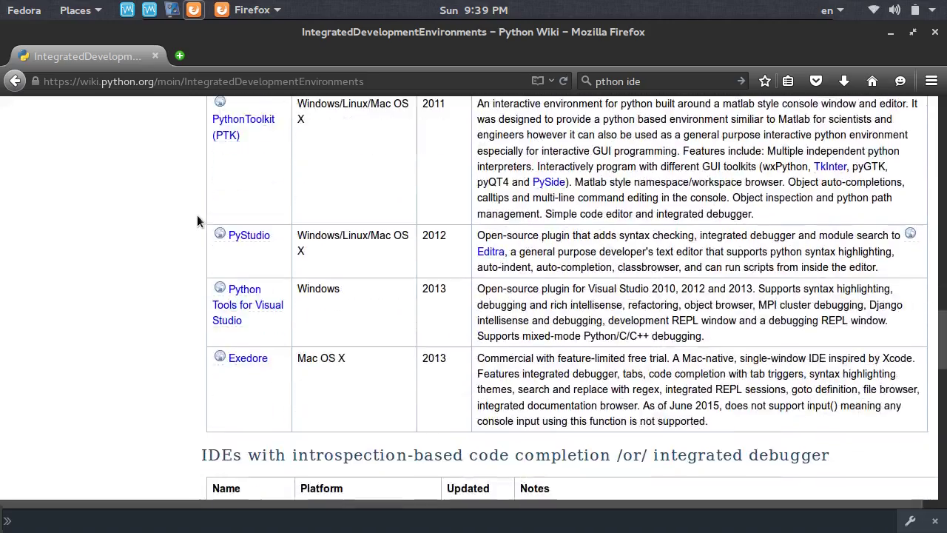
scroll(181, 296, down, 4)
scroll(180, 301, down, 14)
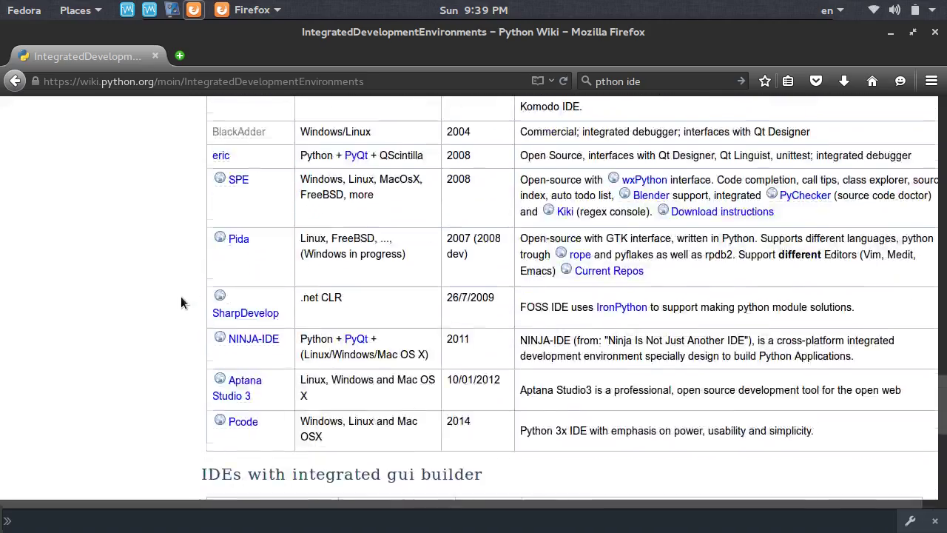
scroll(182, 300, up, 16)
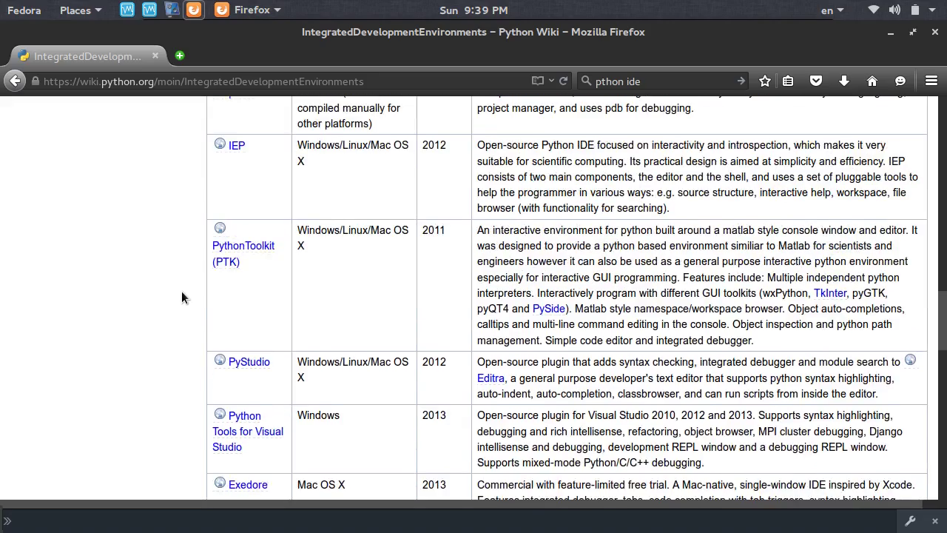
scroll(182, 297, up, 8)
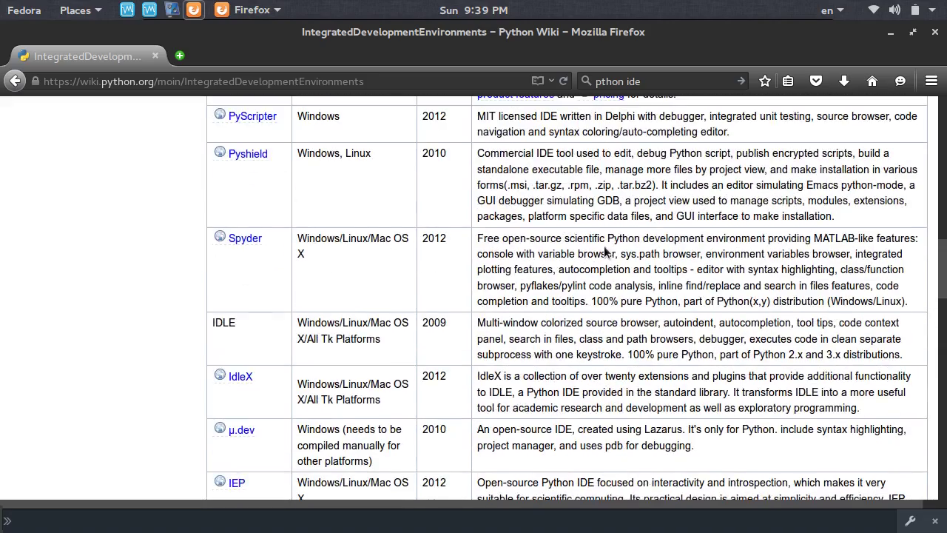
scroll(567, 272, up, 12)
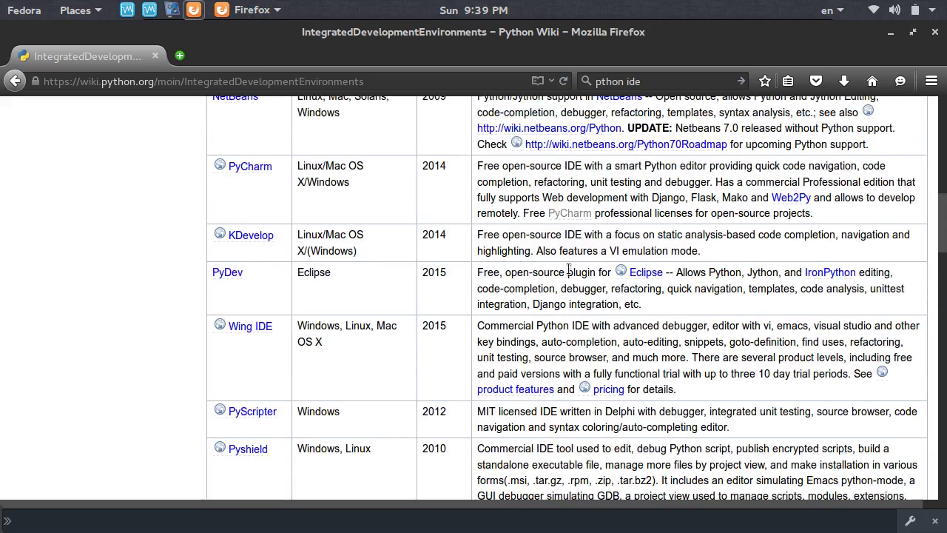
scroll(567, 270, up, 1)
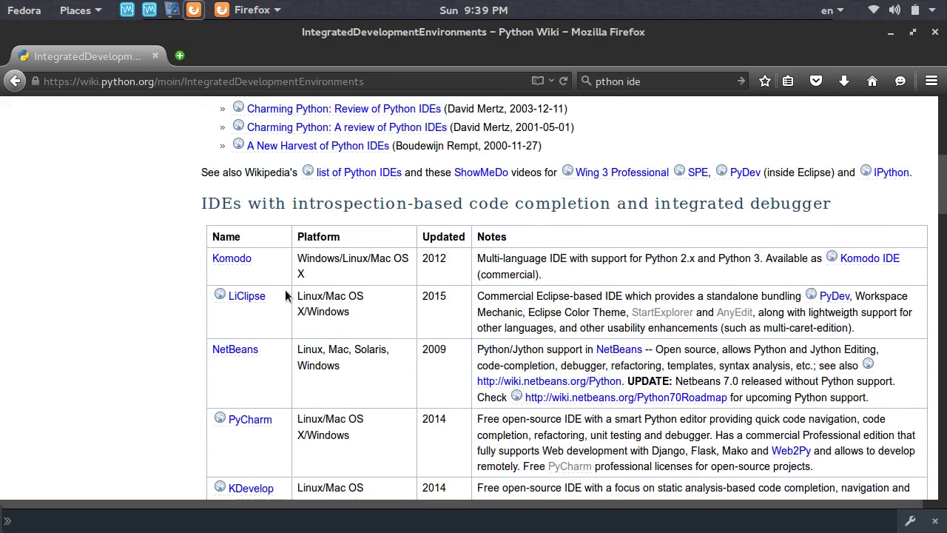
scroll(285, 292, down, 3)
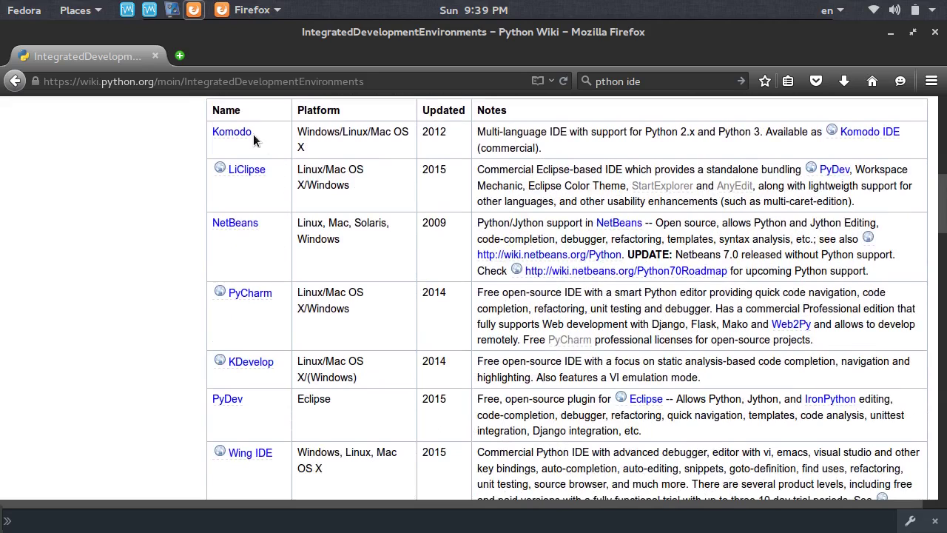
drag(262, 132, 201, 131)
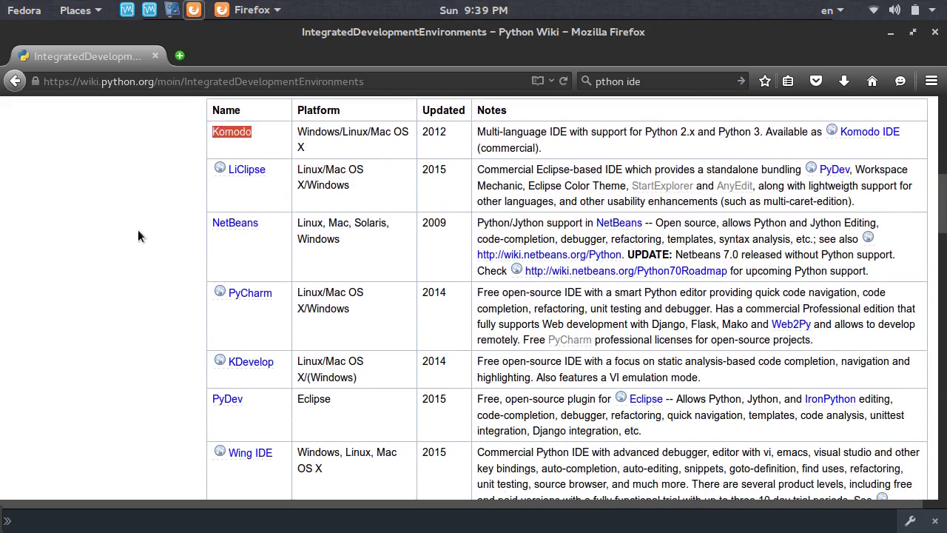
Step: Highlight the NetBeans name and its notes, then the PyCharm entry
drag(259, 226, 209, 227)
click(274, 227)
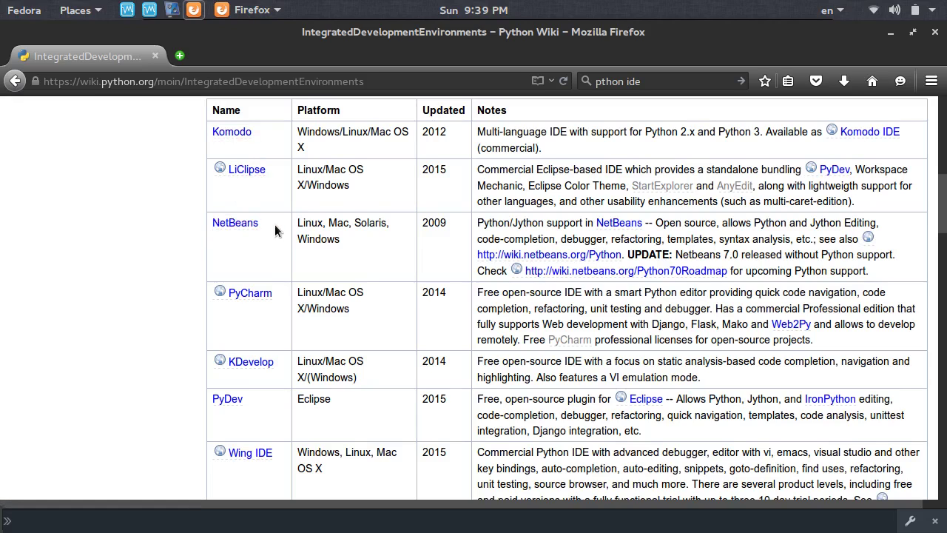
mouse_move(767, 223)
mouse_down()
mouse_move(496, 222)
mouse_move(761, 213)
mouse_move(769, 223)
mouse_up()
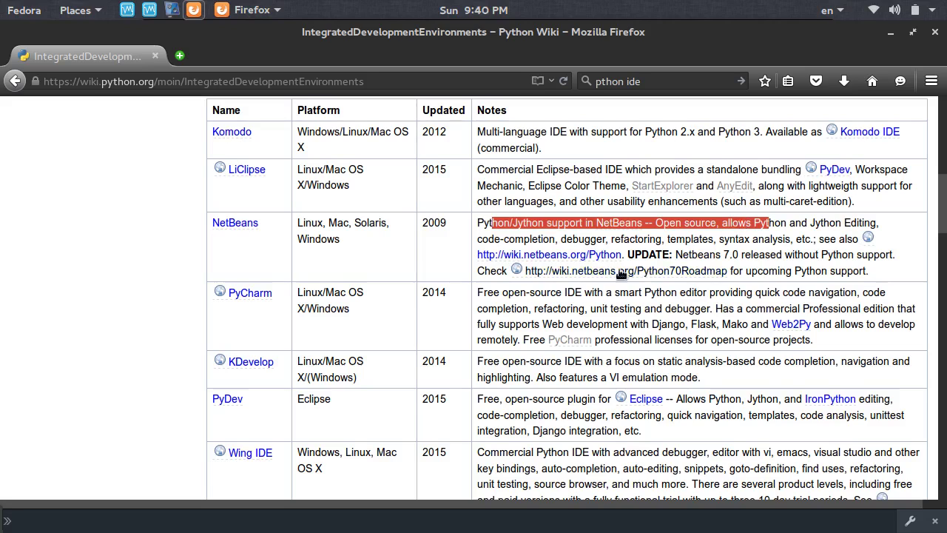
drag(261, 223, 209, 230)
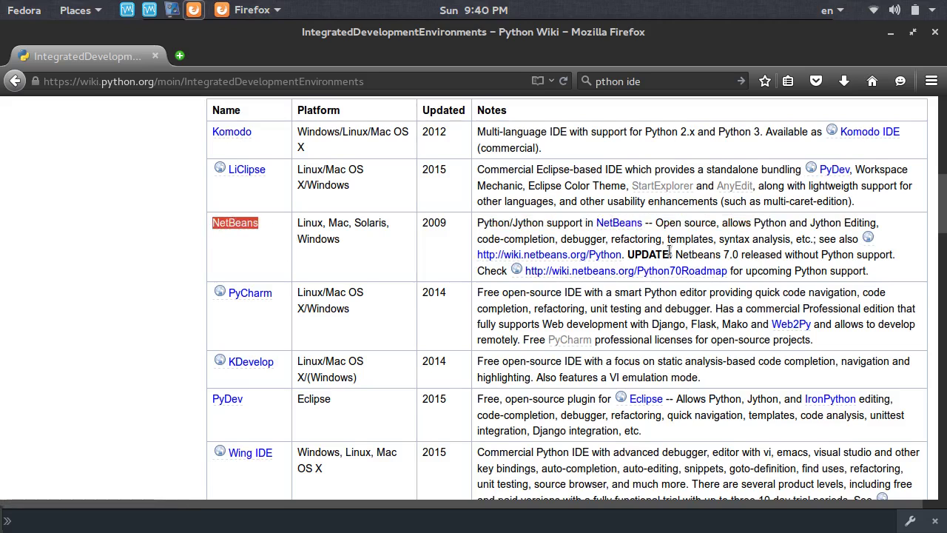
drag(770, 223, 607, 272)
drag(783, 238, 469, 262)
drag(273, 296, 224, 296)
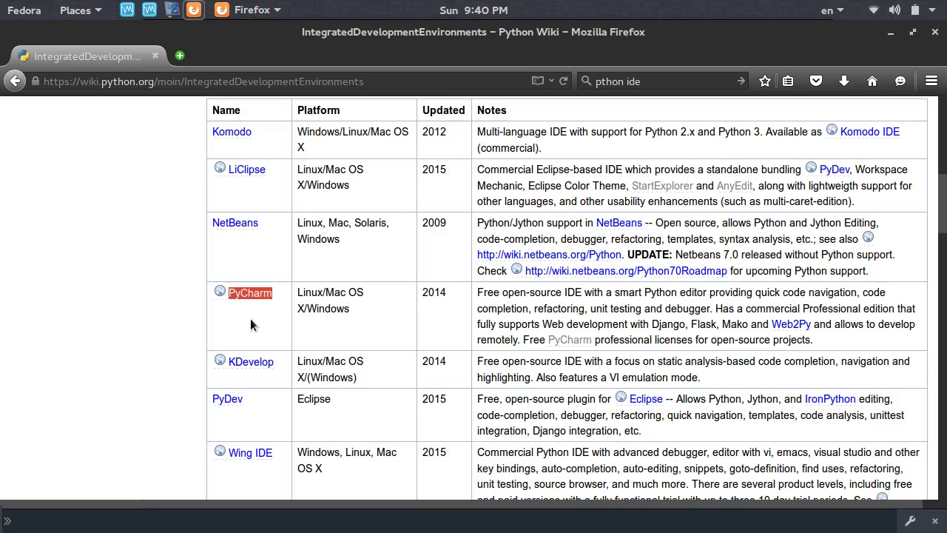
Step: Scroll further through the IDE table and highlight the PyDev name
scroll(251, 324, down, 3)
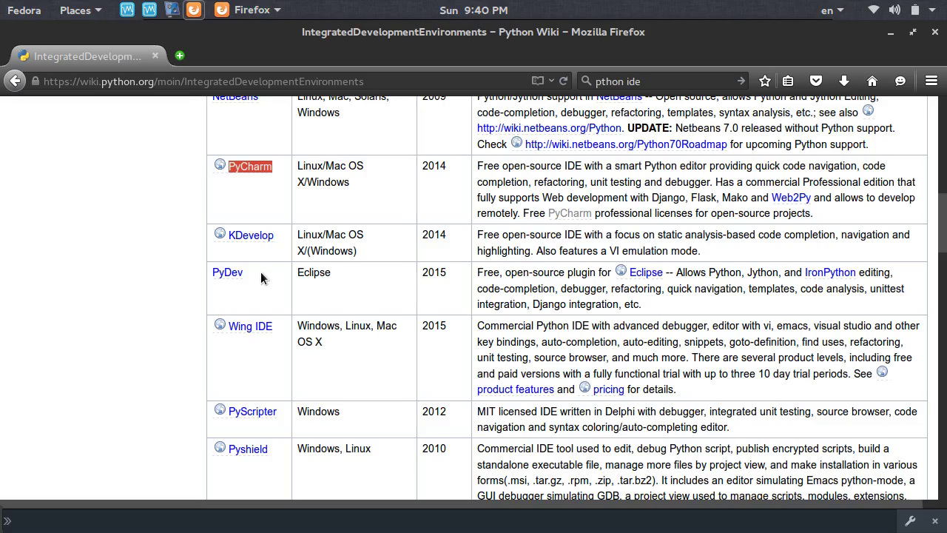
scroll(261, 278, down, 8)
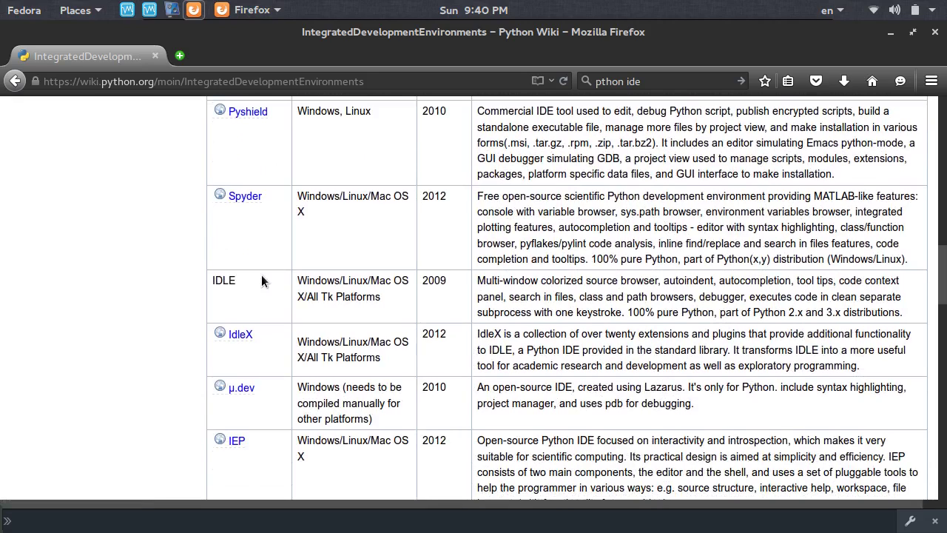
scroll(261, 280, down, 5)
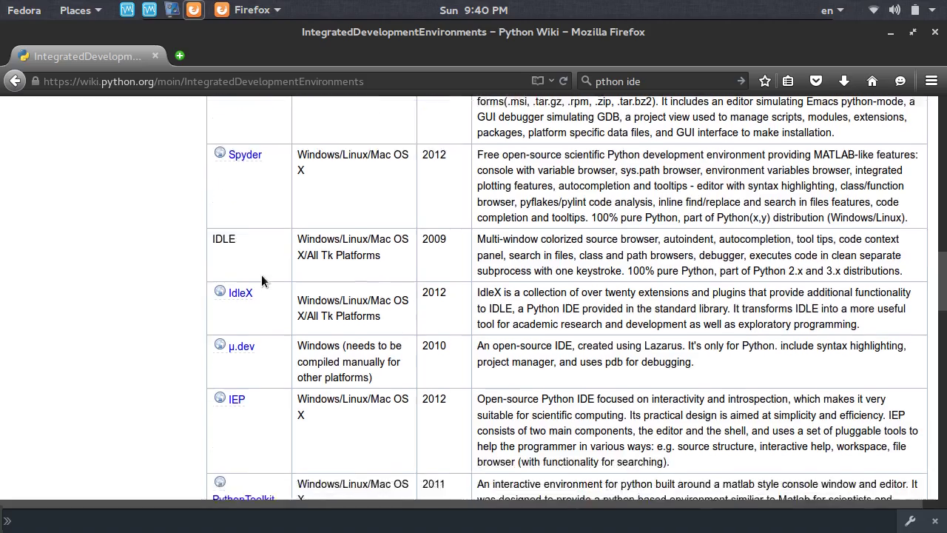
scroll(261, 281, down, 5)
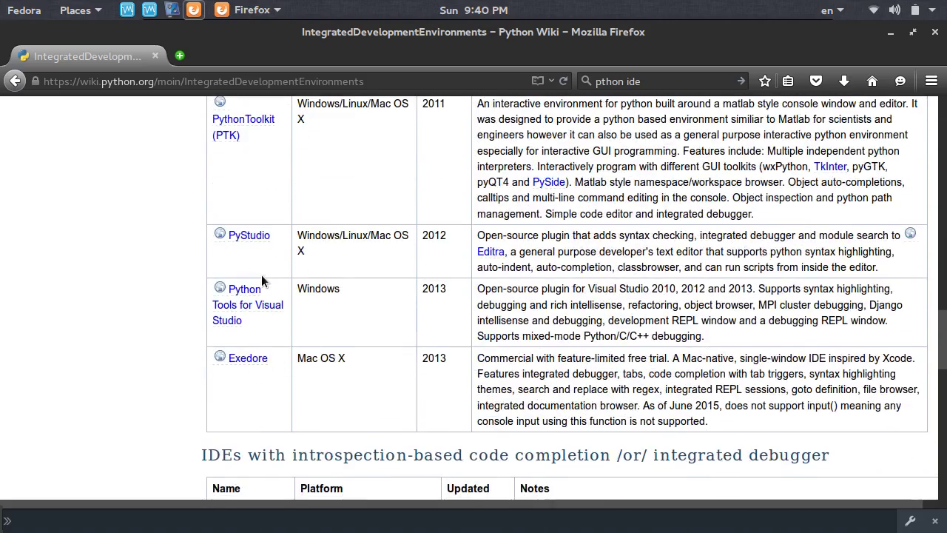
scroll(262, 280, up, 16)
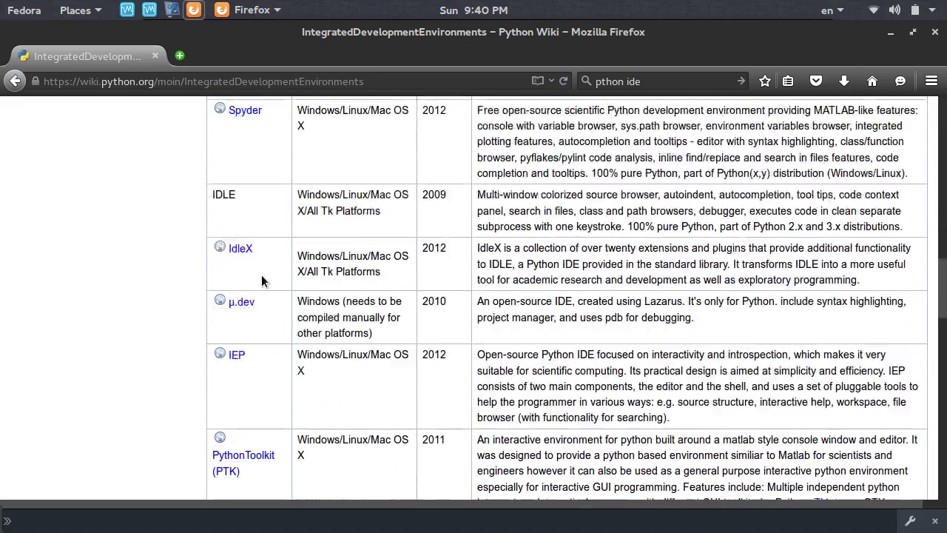
scroll(263, 278, up, 8)
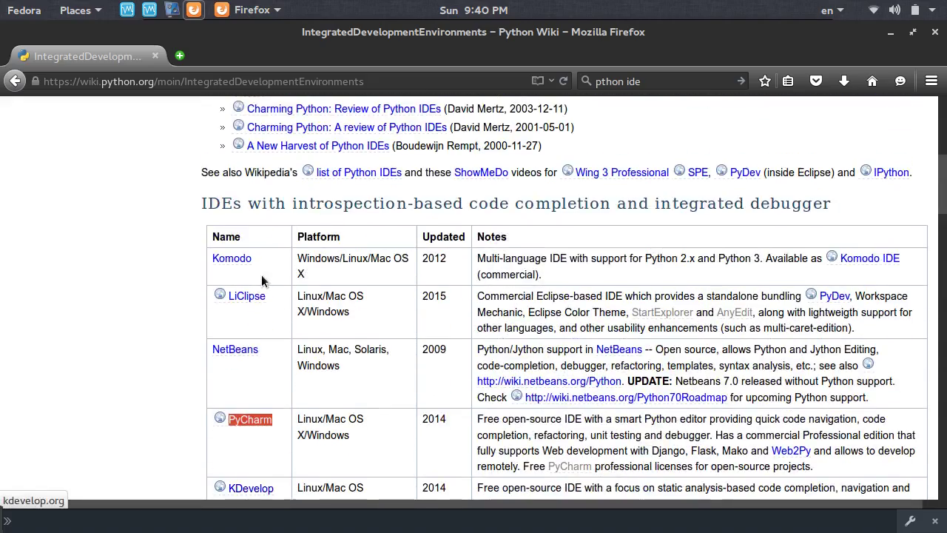
scroll(263, 281, down, 5)
scroll(261, 281, down, 16)
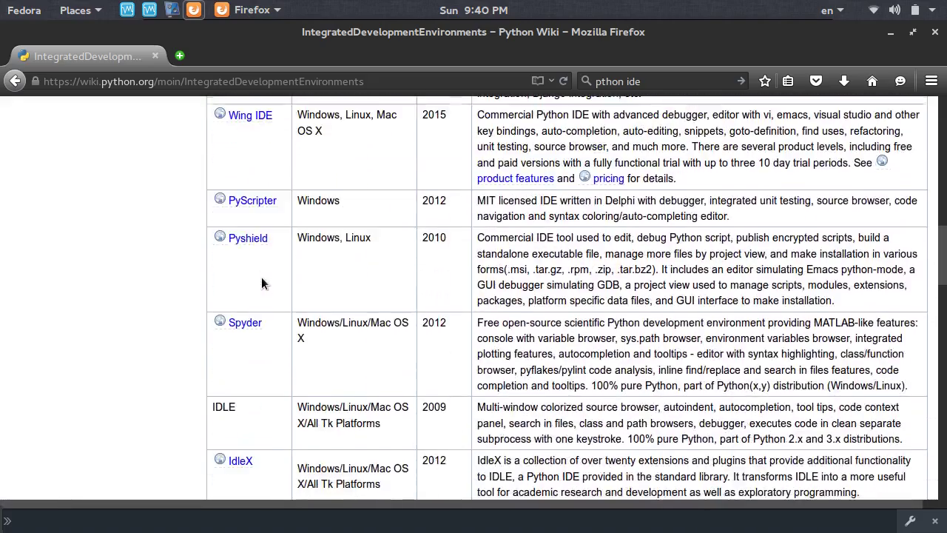
scroll(263, 282, down, 5)
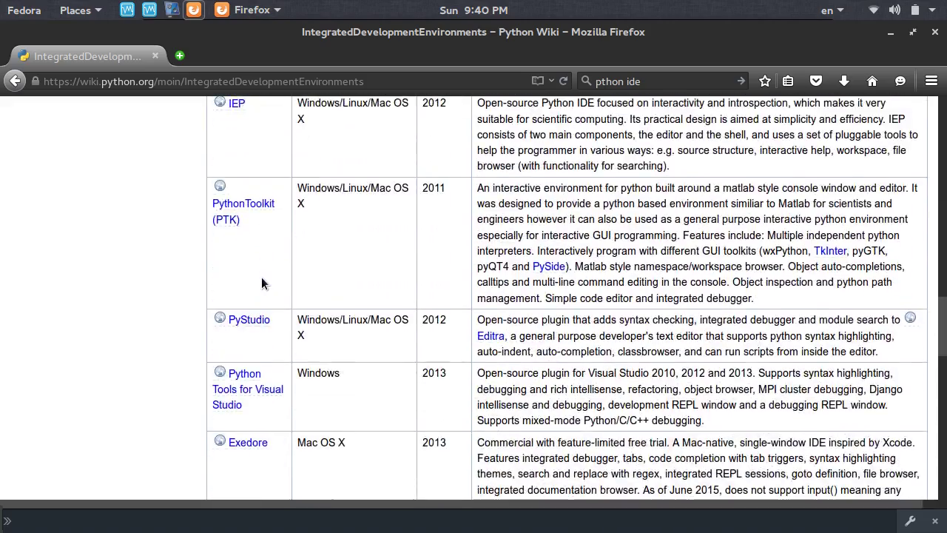
scroll(263, 281, down, 4)
scroll(261, 282, up, 16)
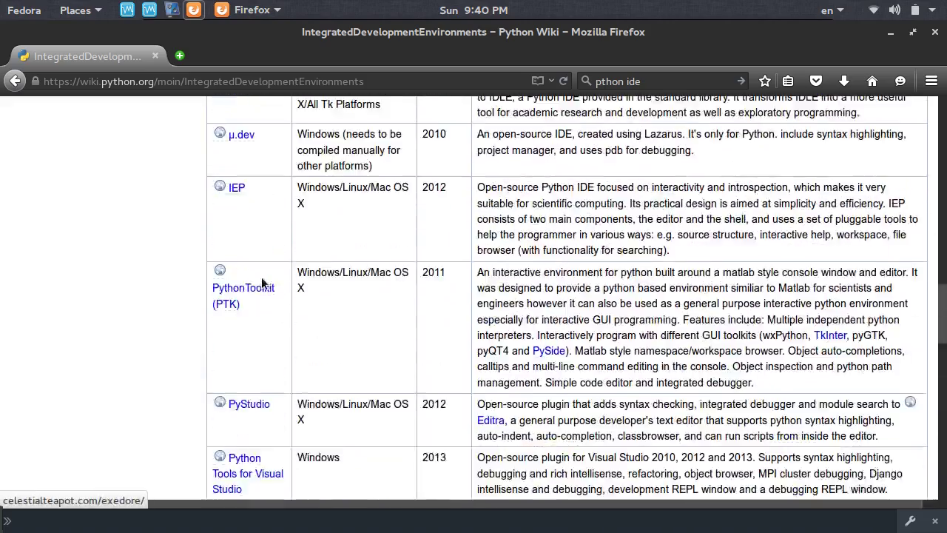
scroll(261, 283, up, 2)
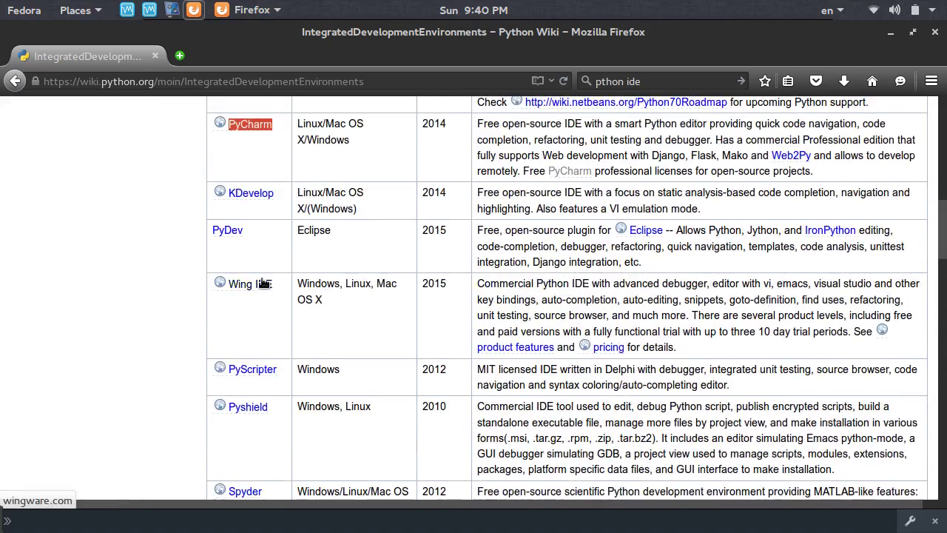
scroll(262, 282, up, 1)
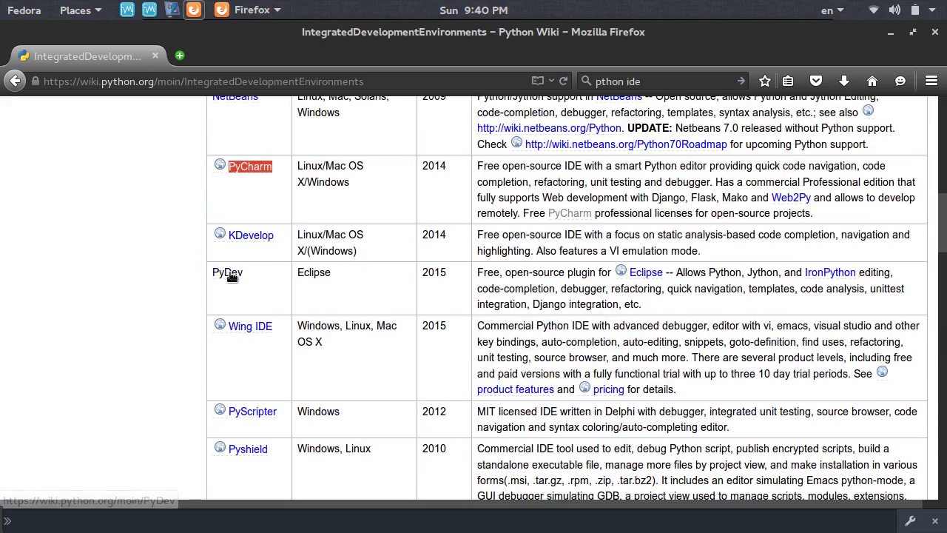
drag(257, 271, 213, 276)
Step: Highlight the PyDev row's Eclipse entry and description, then close Firefox
drag(330, 274, 302, 274)
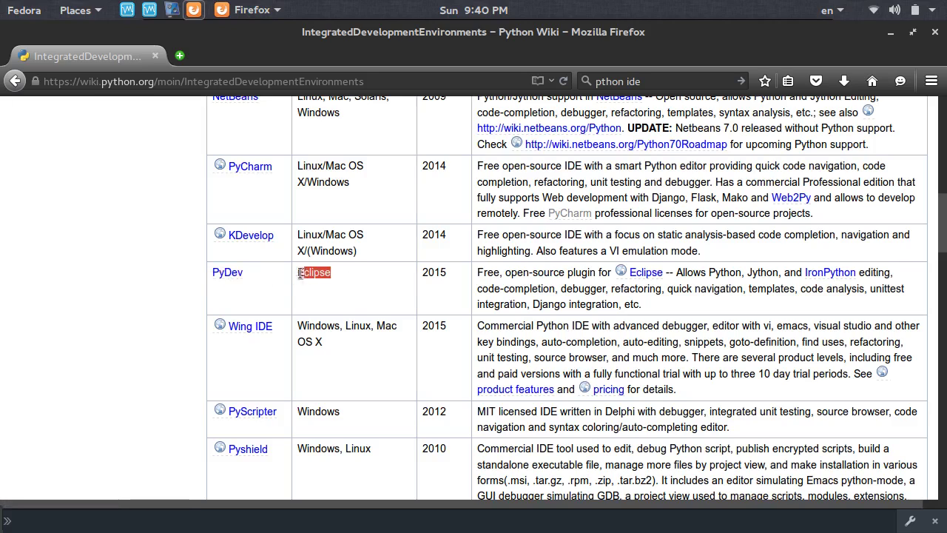
drag(554, 273, 920, 298)
click(147, 254)
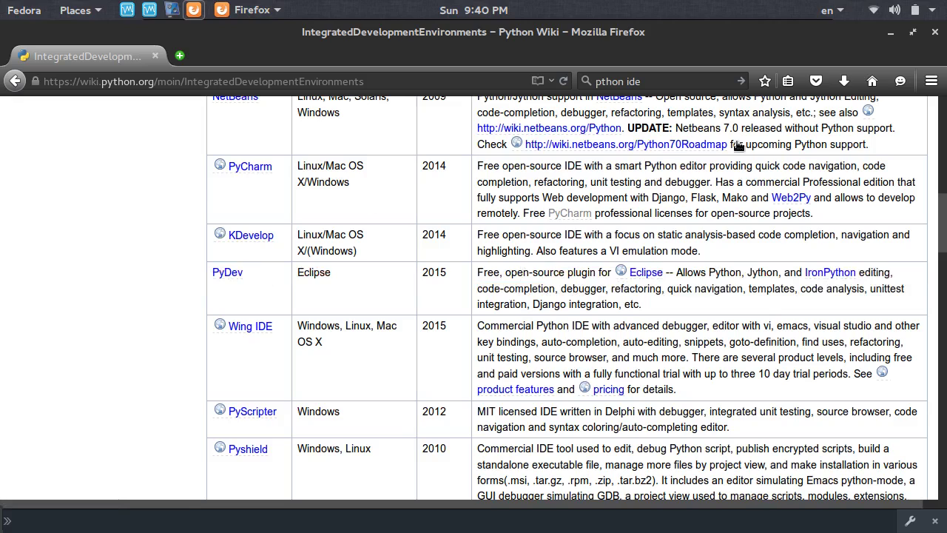
click(937, 36)
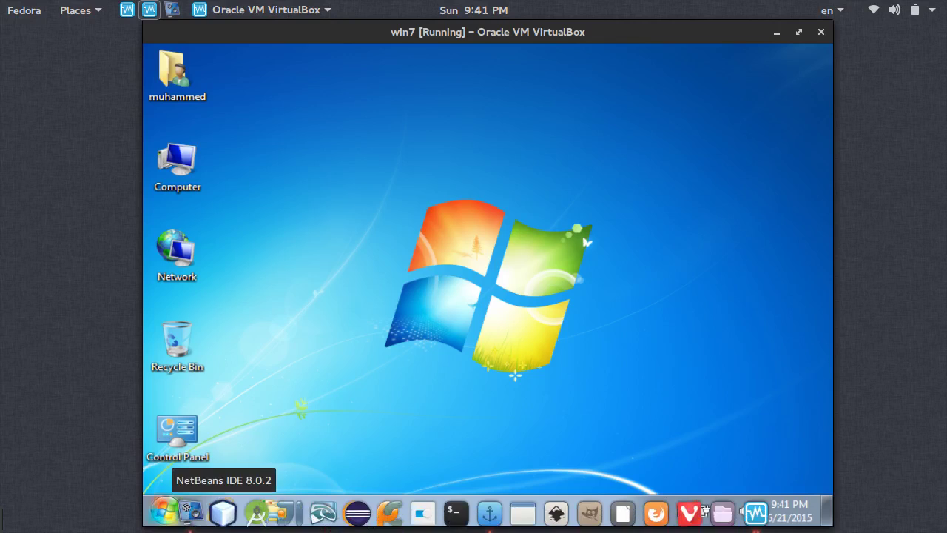
Step: Launch Internet Explorer in the Windows 7 guest and focus the MSN search box
click(222, 510)
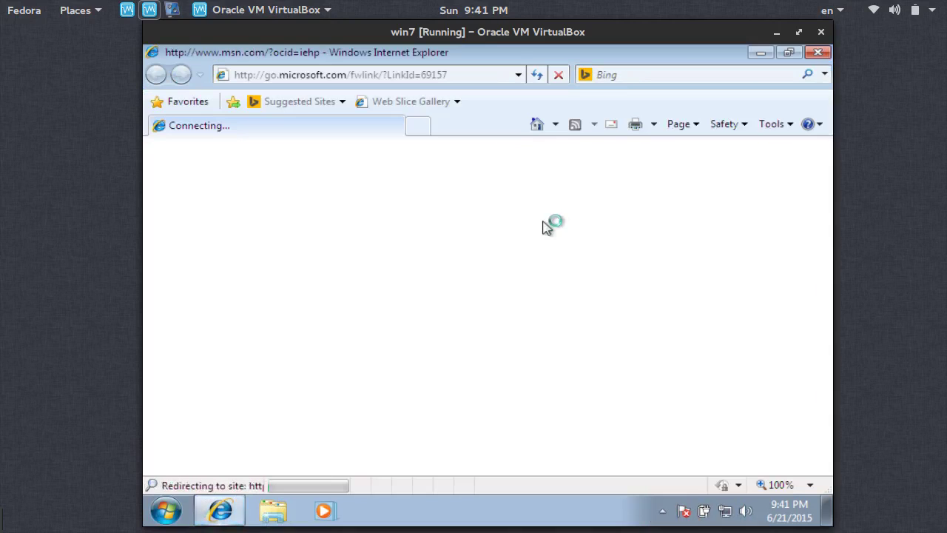
click(648, 74)
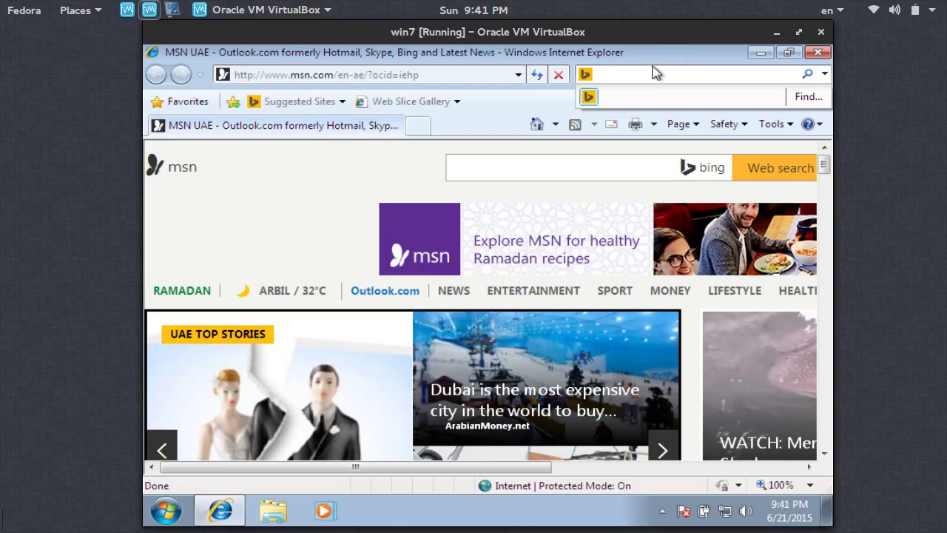
Step: Browse APP (Z:) > win-apps, check the Eclipse PHP, Komodo-Edit and PyCharm files, then return to IE
click(273, 510)
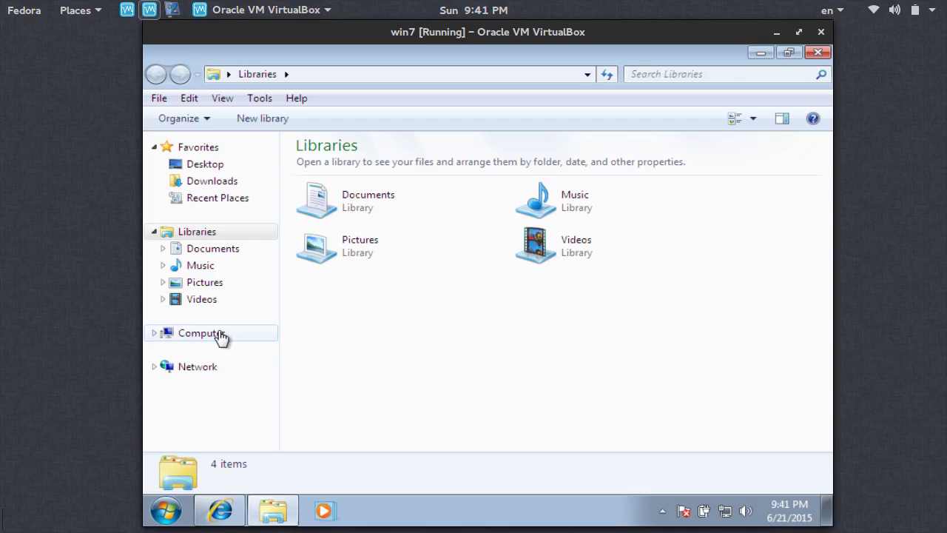
click(222, 338)
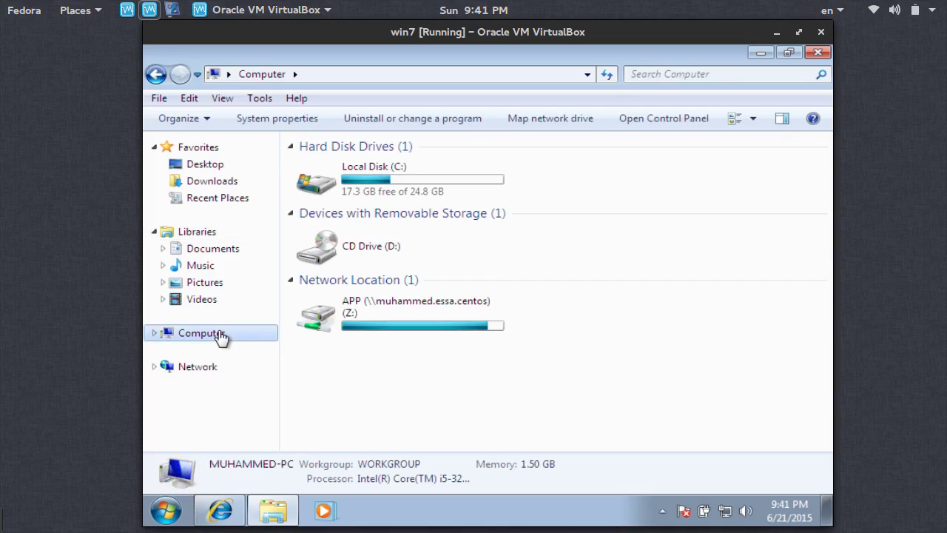
click(439, 310)
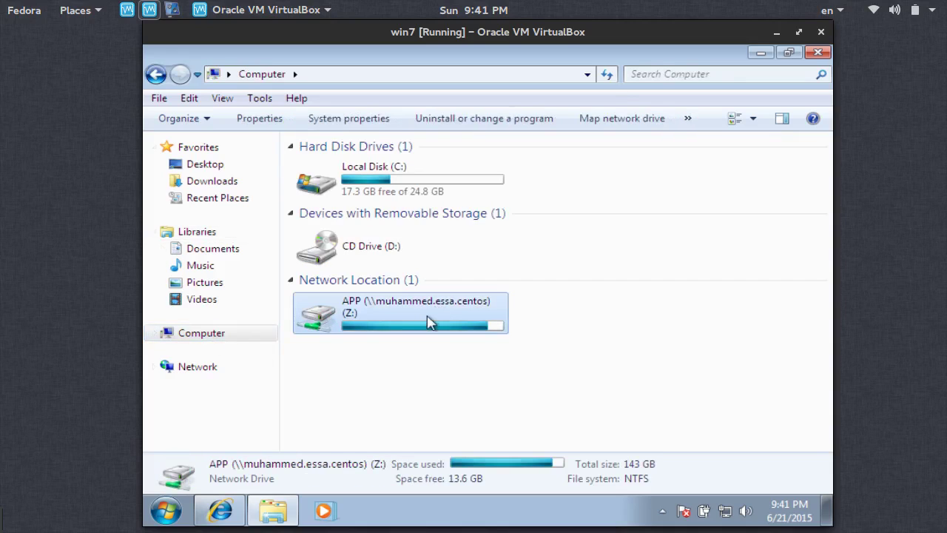
mouse_move(430, 322)
double_click(429, 322)
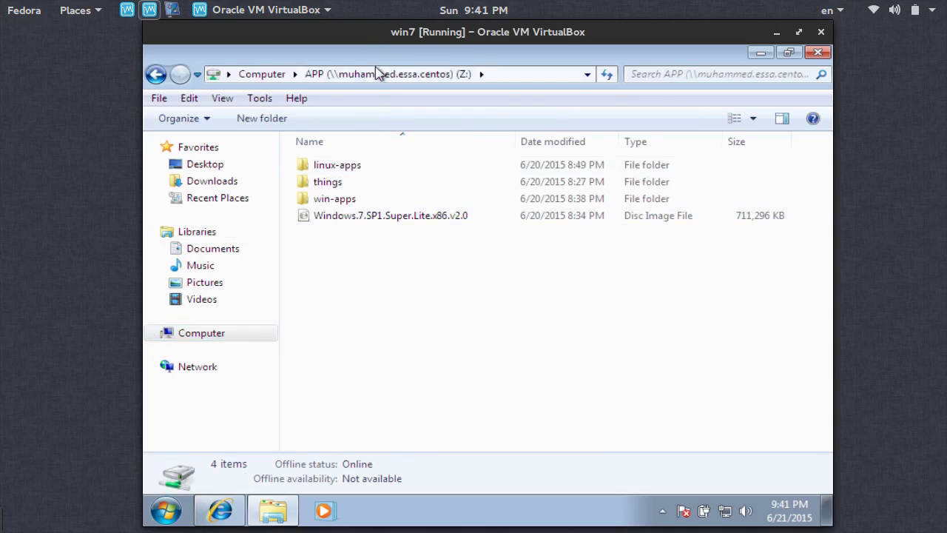
double_click(345, 199)
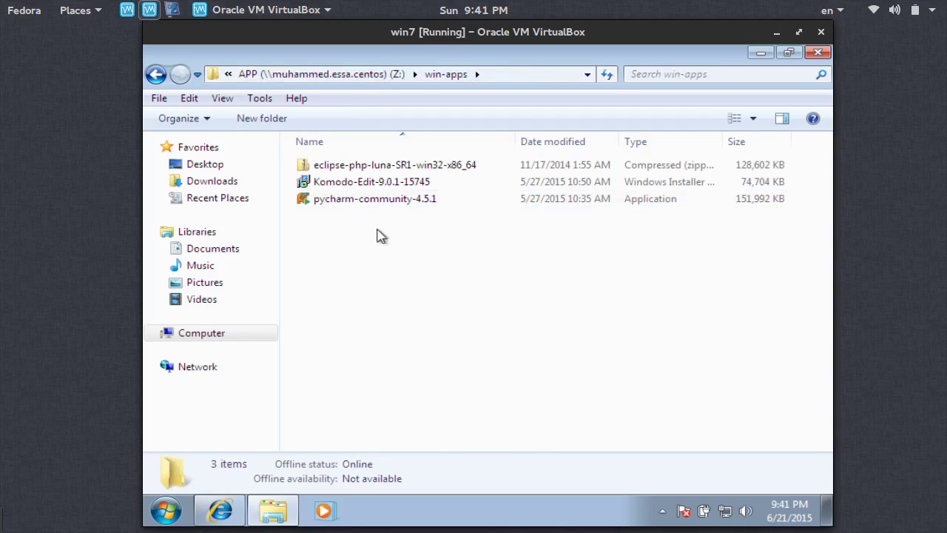
click(371, 168)
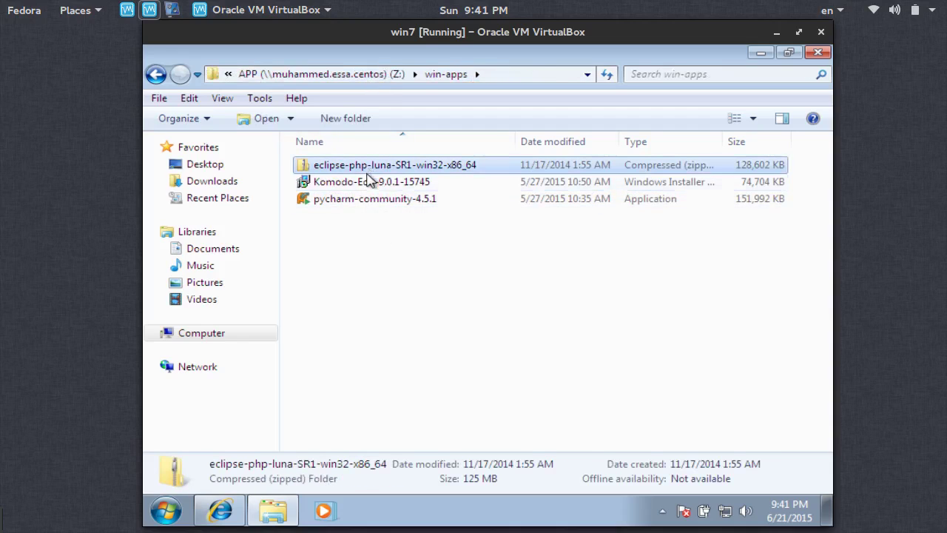
click(368, 182)
click(364, 201)
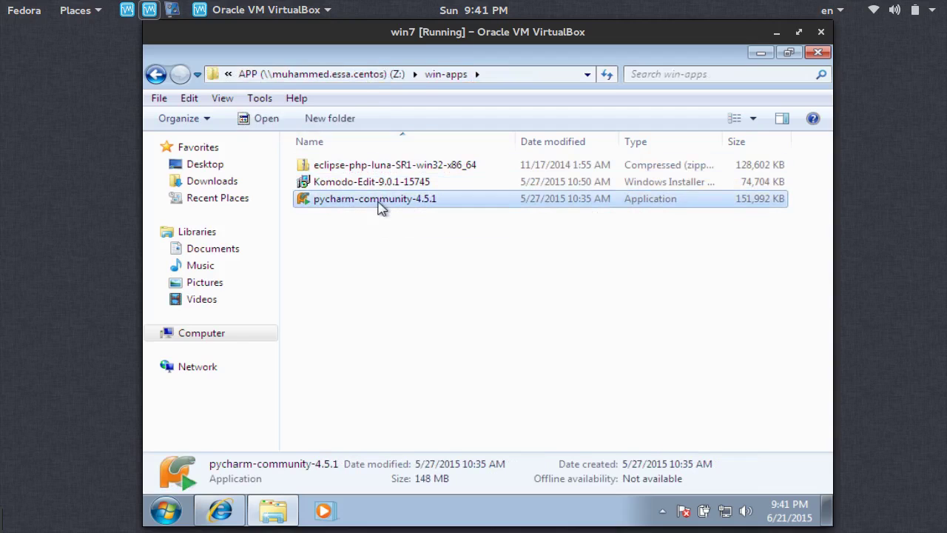
click(220, 511)
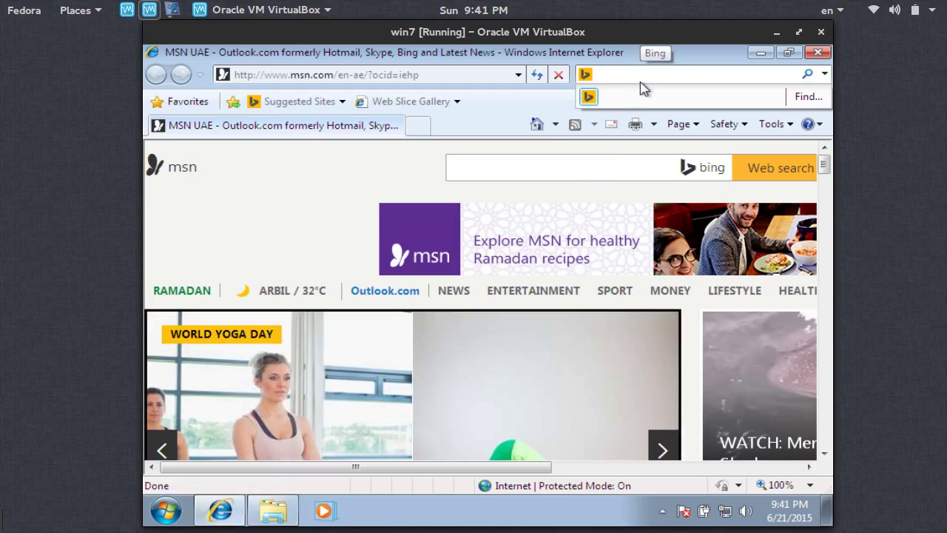
Step: Search Bing for 'eclipse', decline AutoComplete, and open the Eclipse Foundation official site
text(eclip)
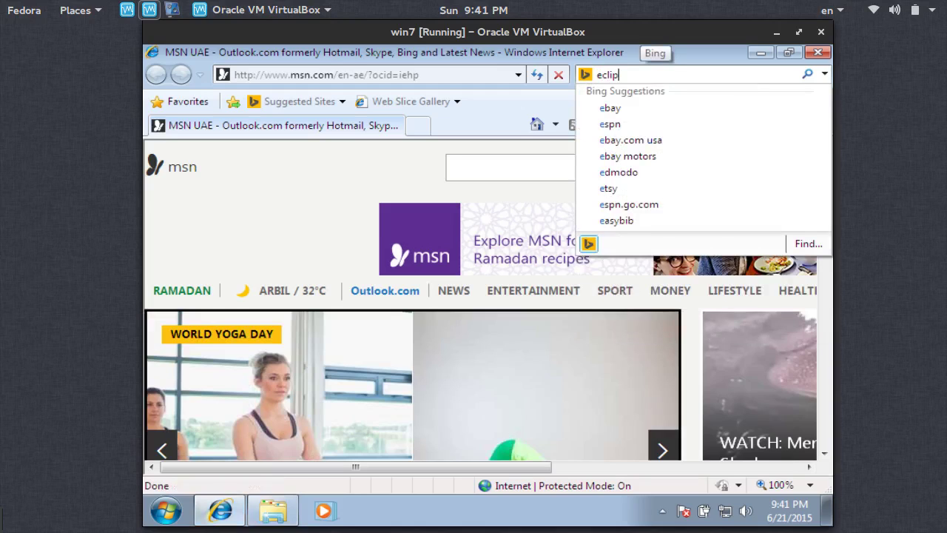
text(se)
key(Return)
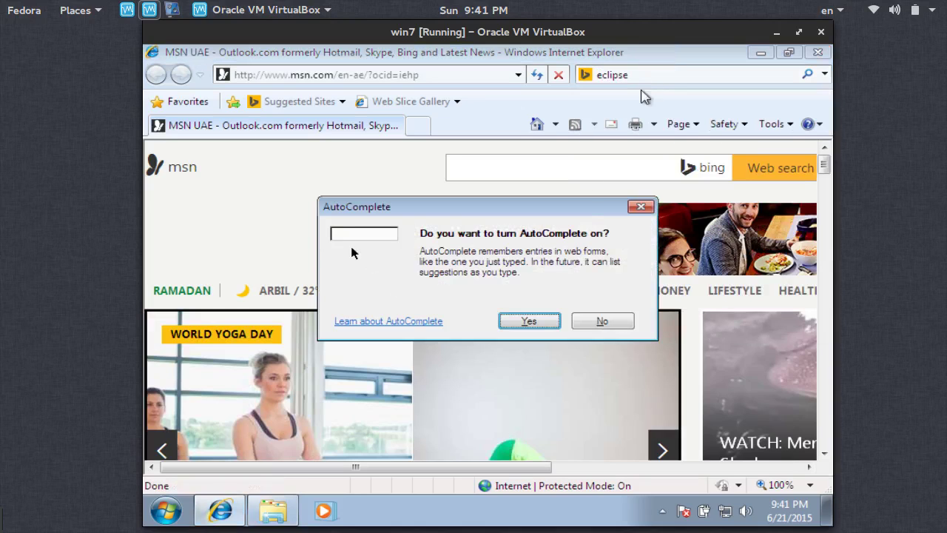
click(596, 331)
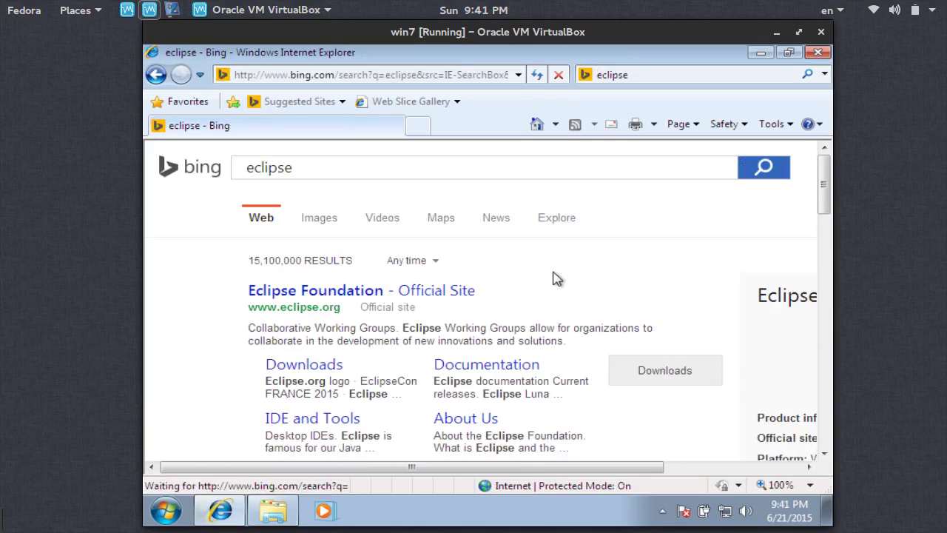
click(418, 289)
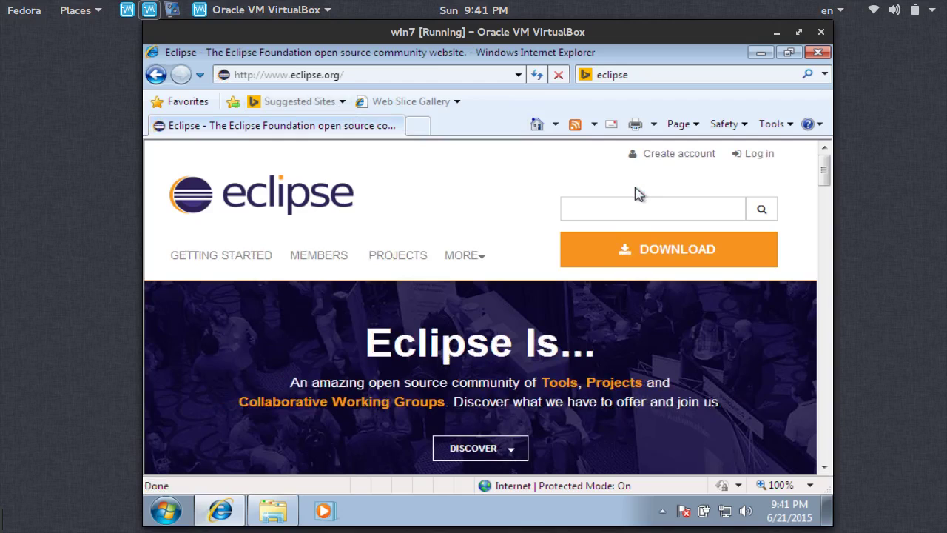
Step: Restore and re-maximize the browser, then go to the Eclipse downloads page
double_click(648, 53)
double_click(644, 63)
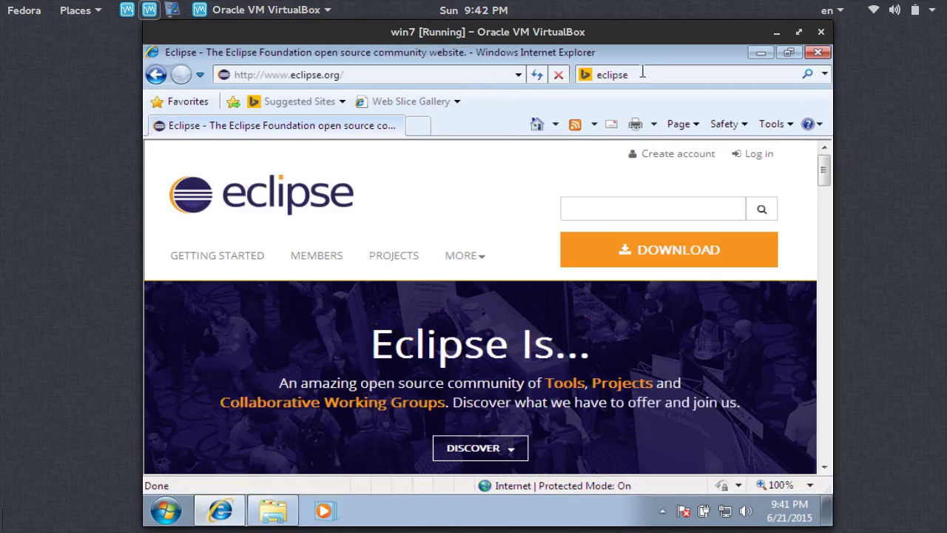
click(701, 255)
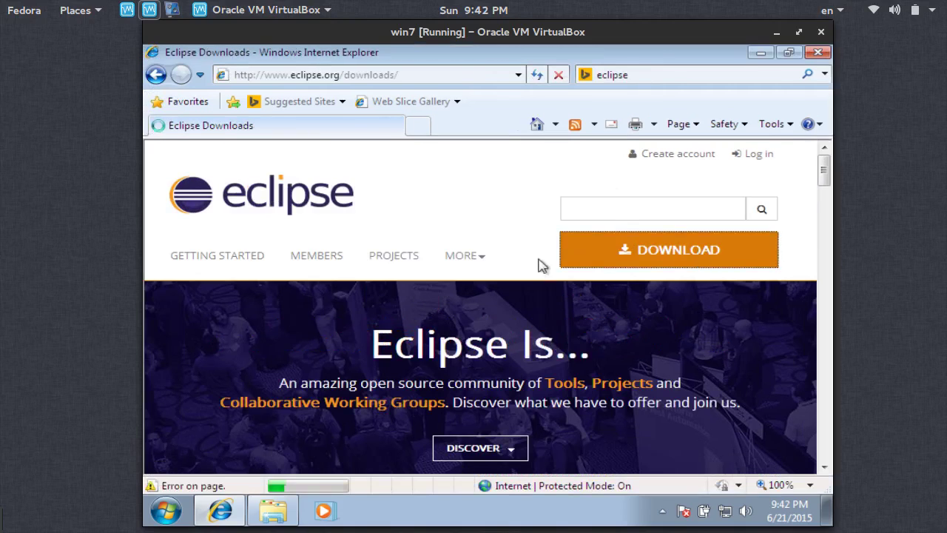
scroll(533, 259, down, 5)
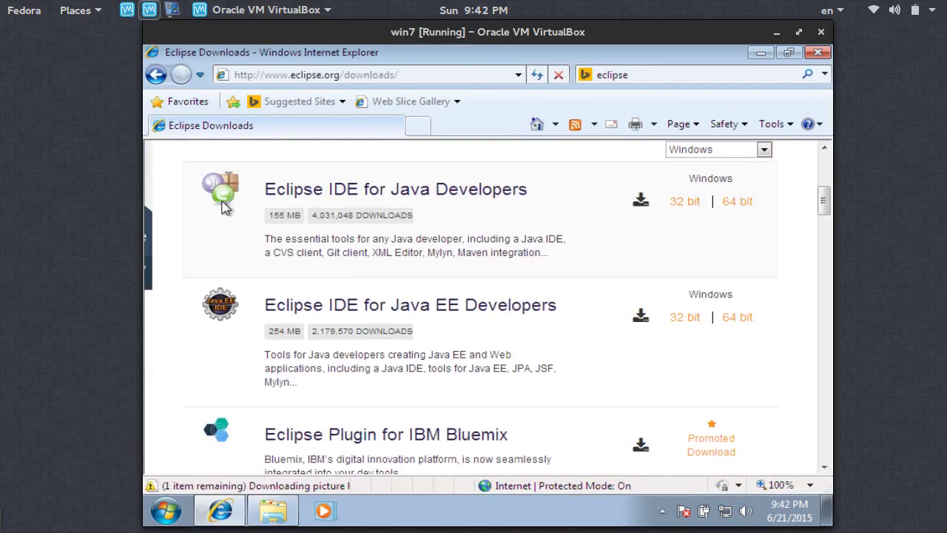
scroll(226, 207, down, 18)
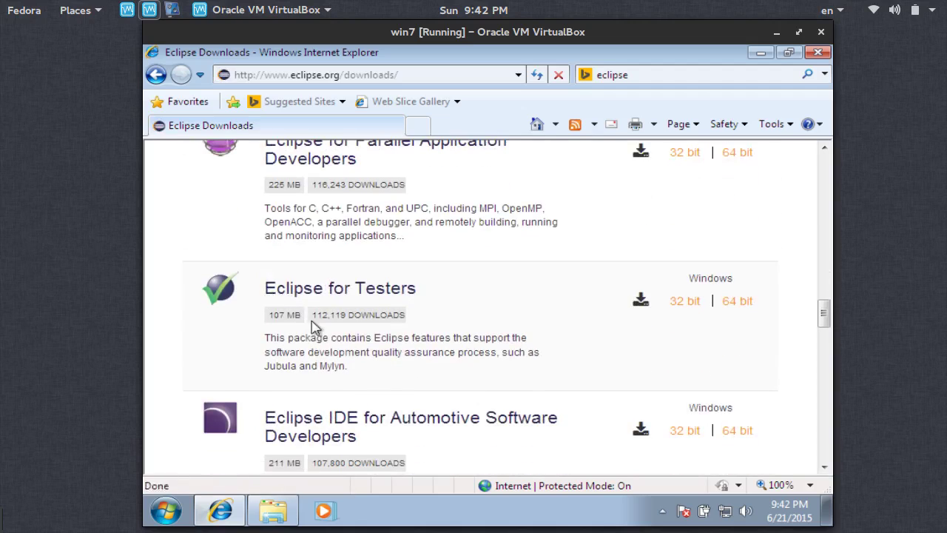
scroll(435, 320, up, 12)
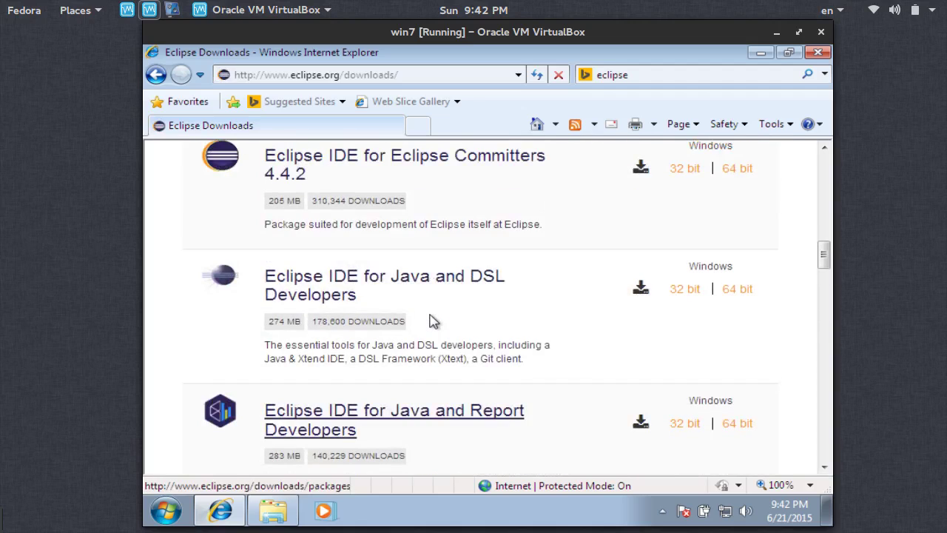
scroll(435, 320, up, 5)
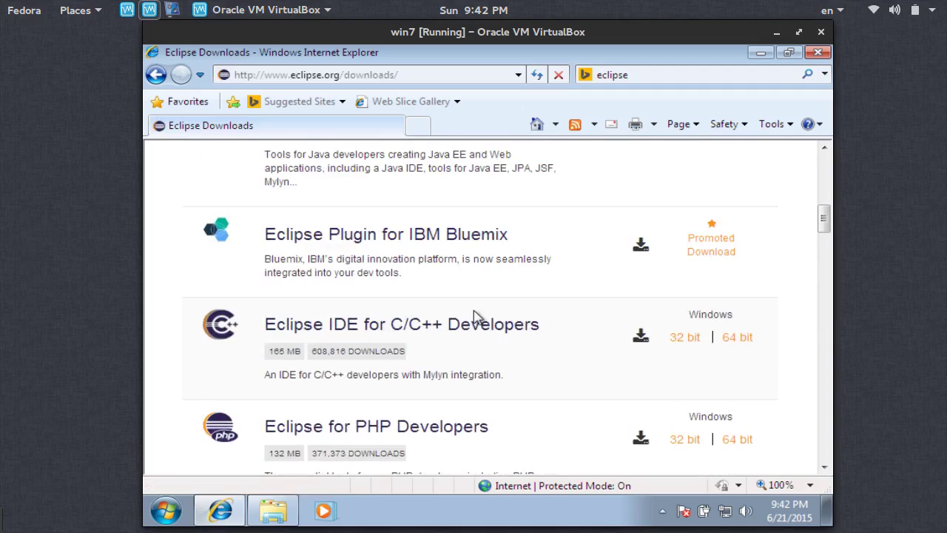
scroll(461, 296, up, 4)
Step: Choose the 64-bit Windows download of Eclipse IDE for Java Developers
scroll(461, 298, down, 3)
scroll(460, 295, down, 1)
scroll(437, 307, up, 3)
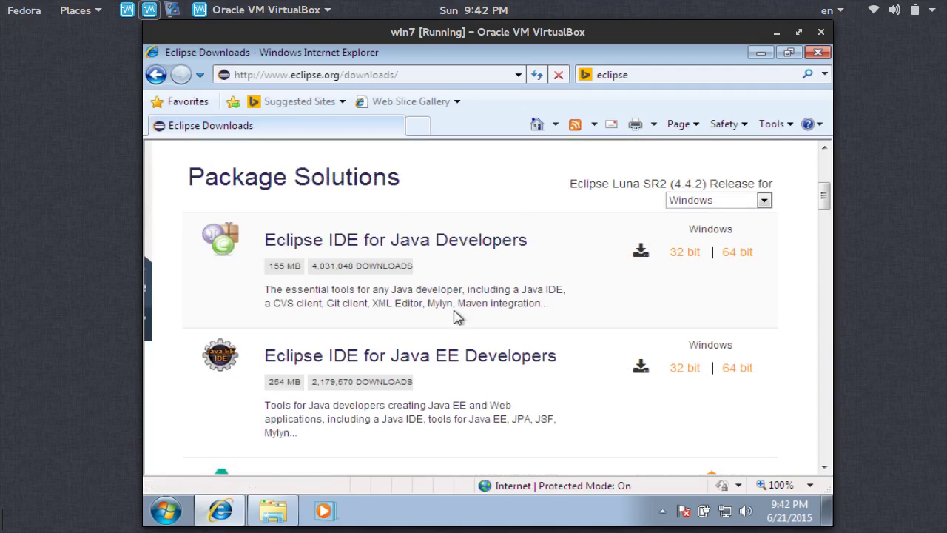
click(450, 366)
drag(548, 245, 294, 258)
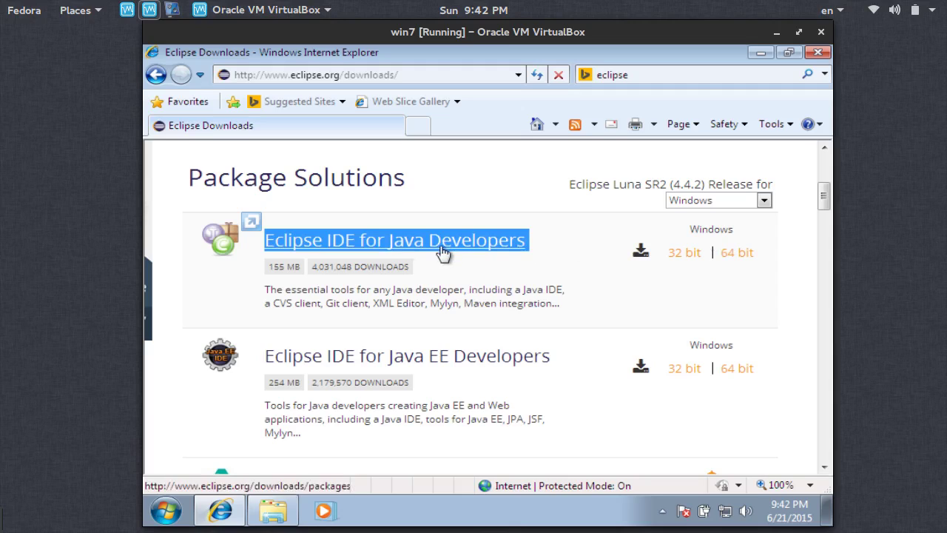
click(742, 254)
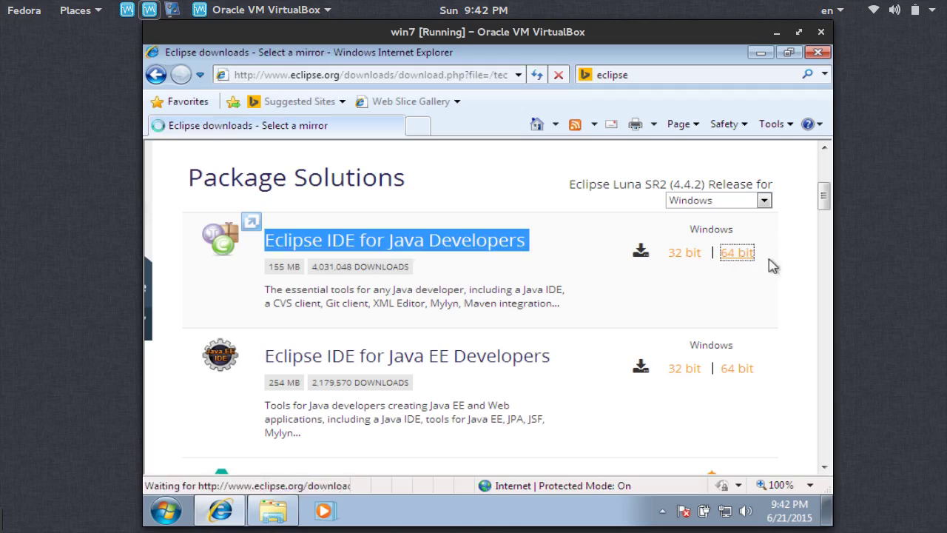
Step: Start the Eclipse Java zip download and allow it past the blocked-download bar
scroll(485, 280, down, 4)
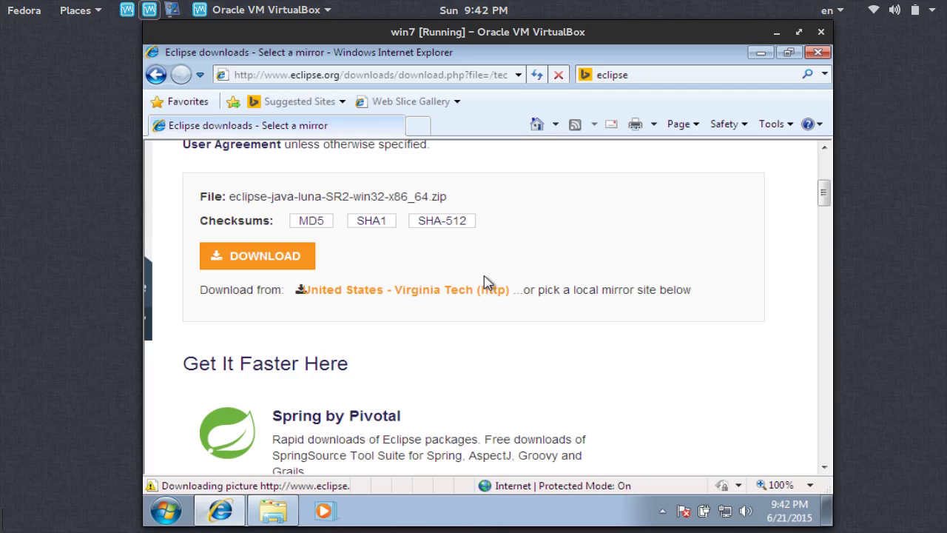
click(282, 265)
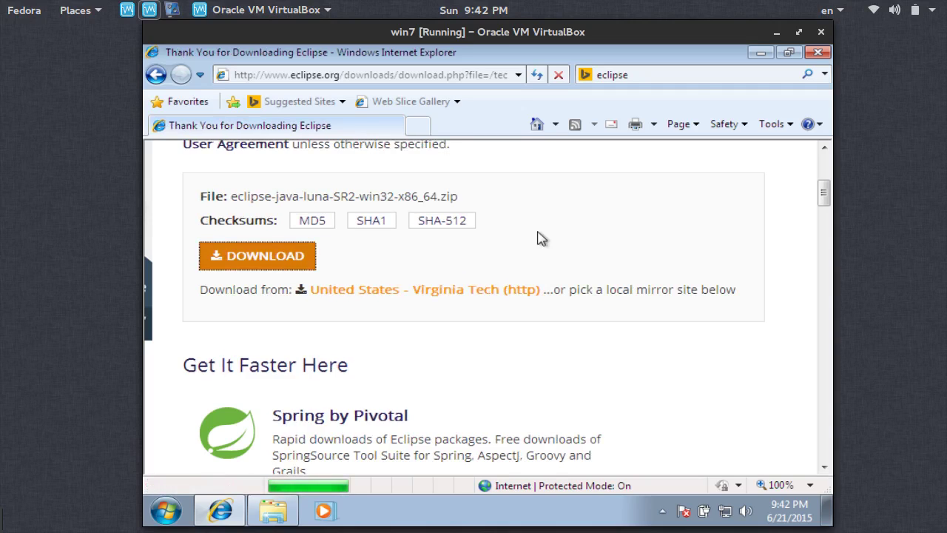
scroll(541, 239, down, 5)
scroll(541, 239, up, 2)
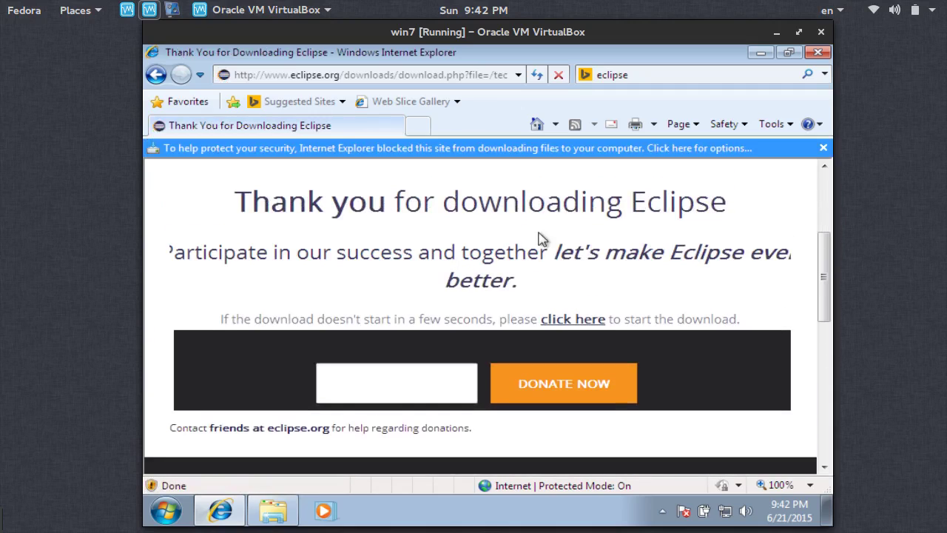
drag(266, 206, 713, 206)
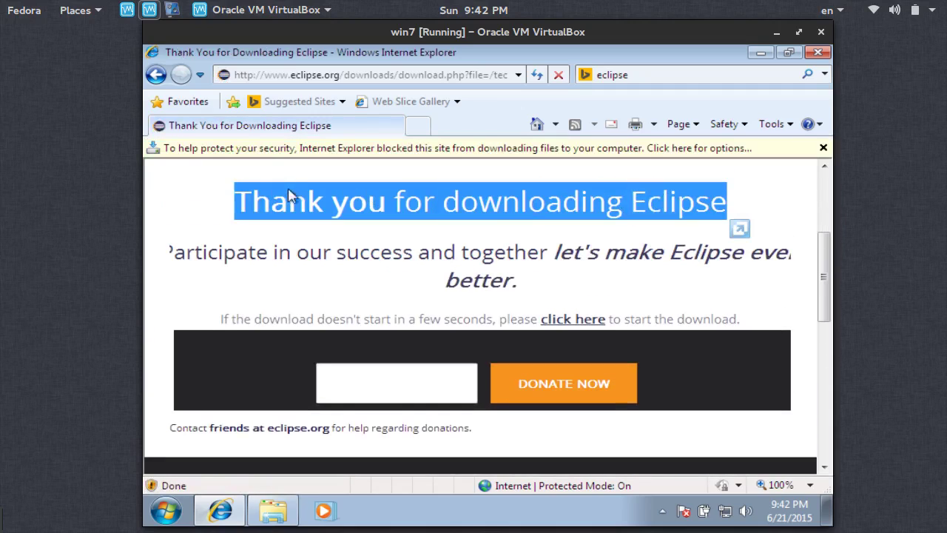
click(442, 152)
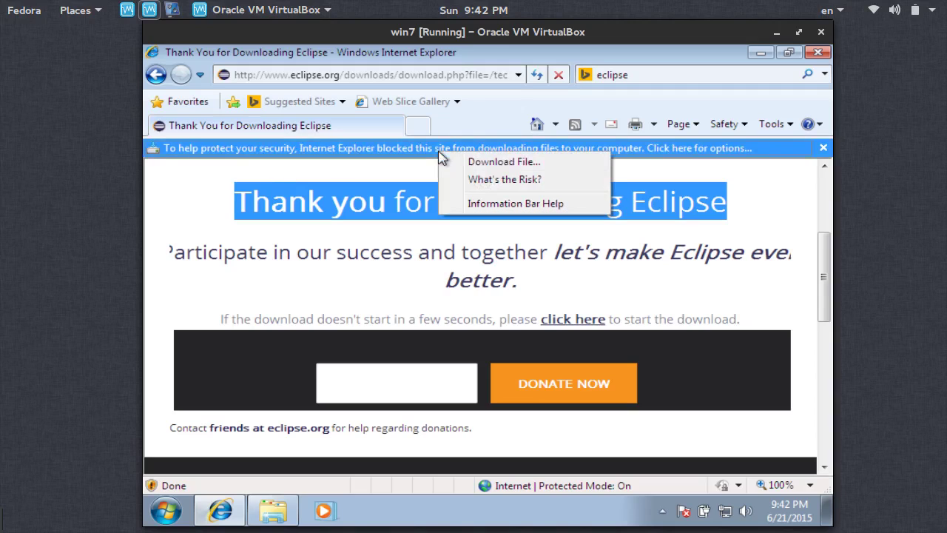
click(477, 164)
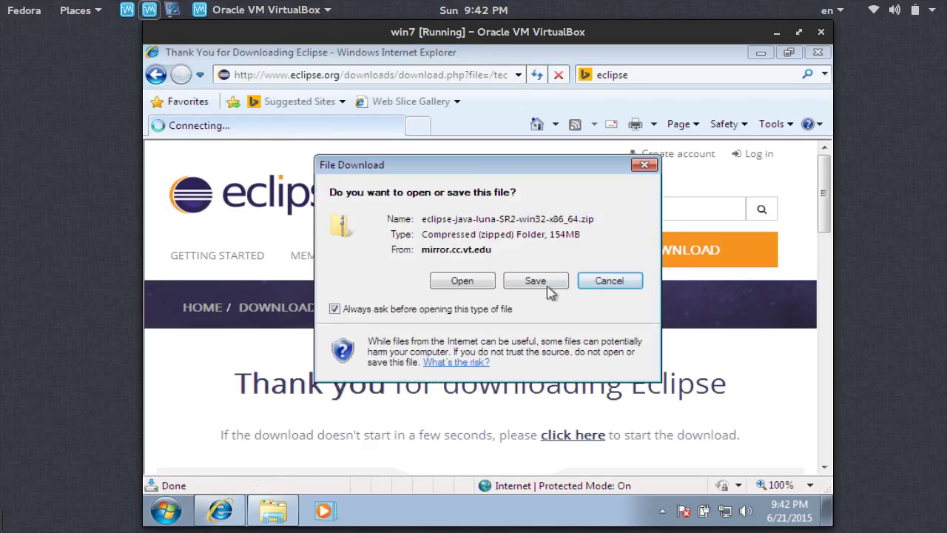
Step: Save eclipse-java-luna-SR2-win32-x86_64.zip to the Desktop, cancel the progress dialog, and return to win-apps
click(536, 280)
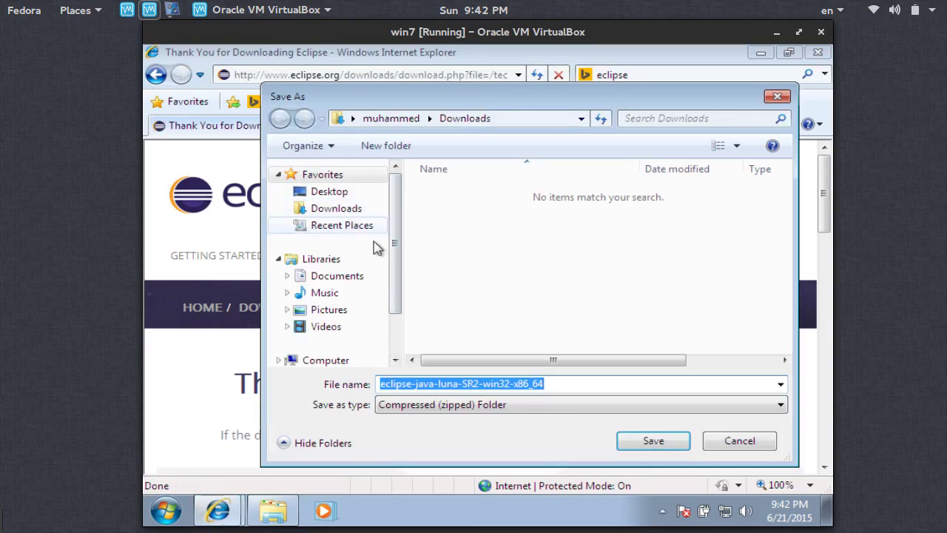
click(348, 192)
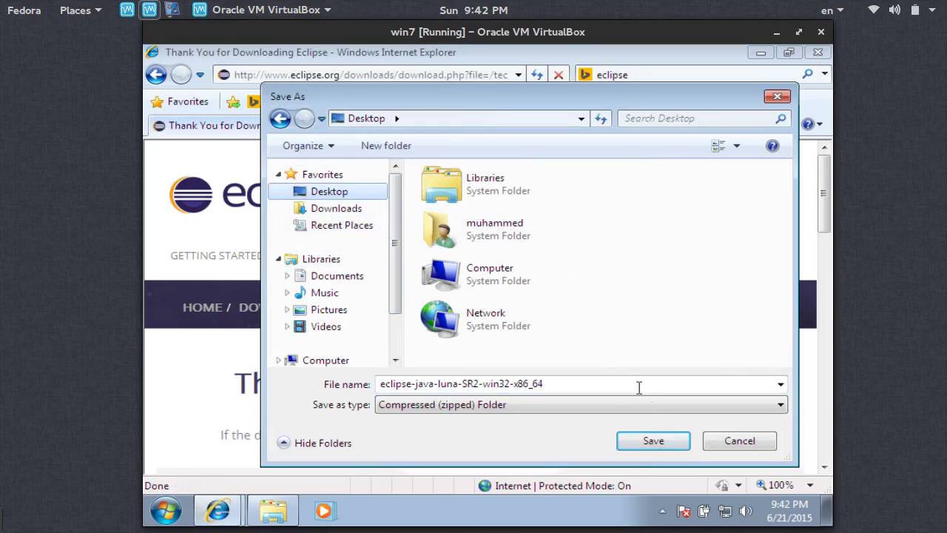
click(660, 444)
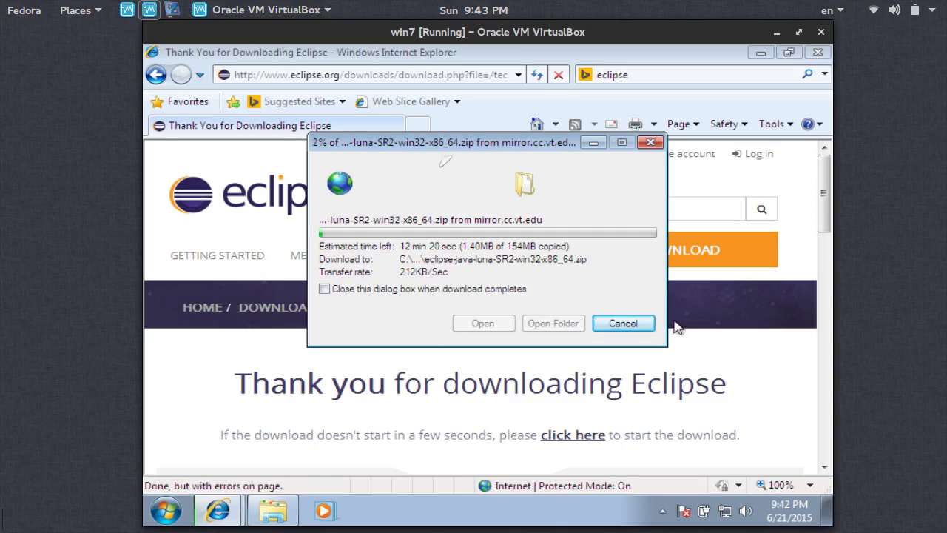
click(623, 323)
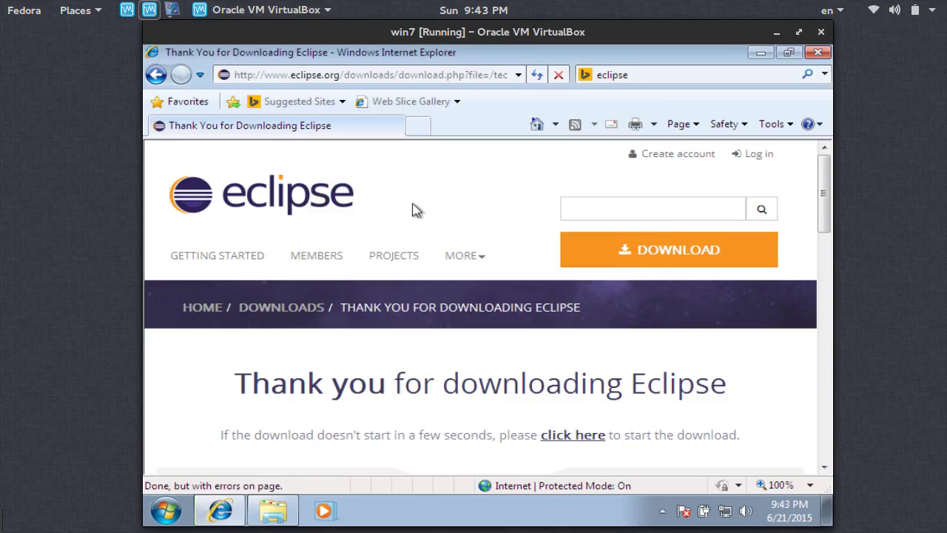
click(267, 509)
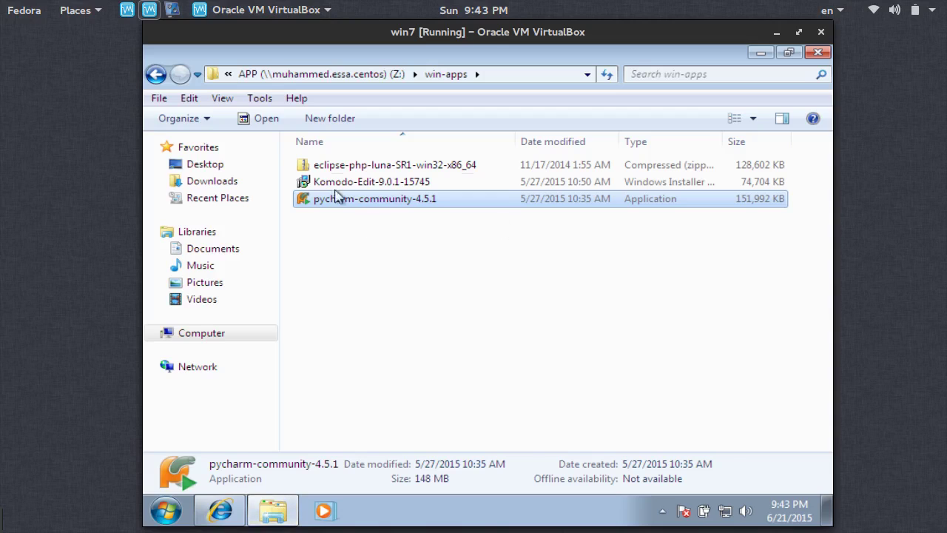
Step: Copy eclipse-php-luna-SR1-win32-x86_64 from win-apps to the Desktop, then view the Desktop folder
click(338, 165)
click(188, 98)
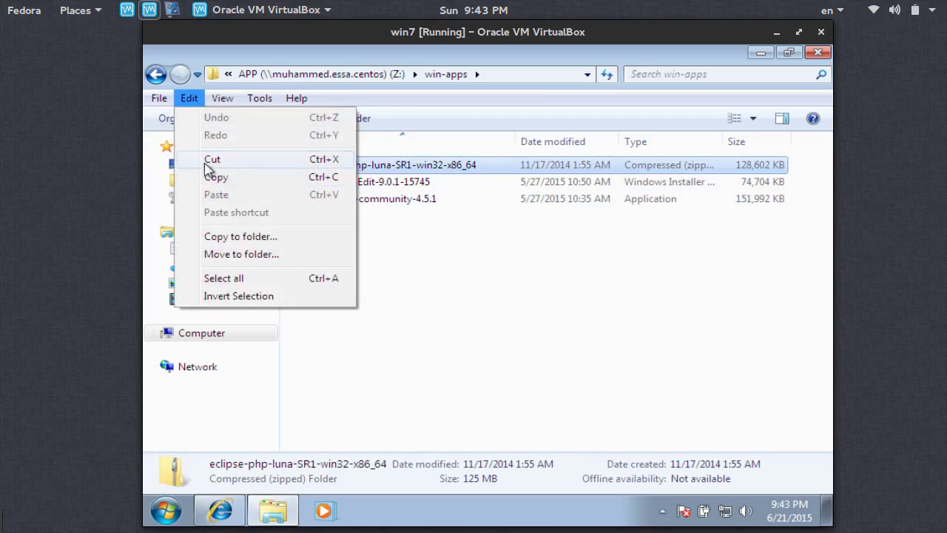
click(223, 237)
click(424, 219)
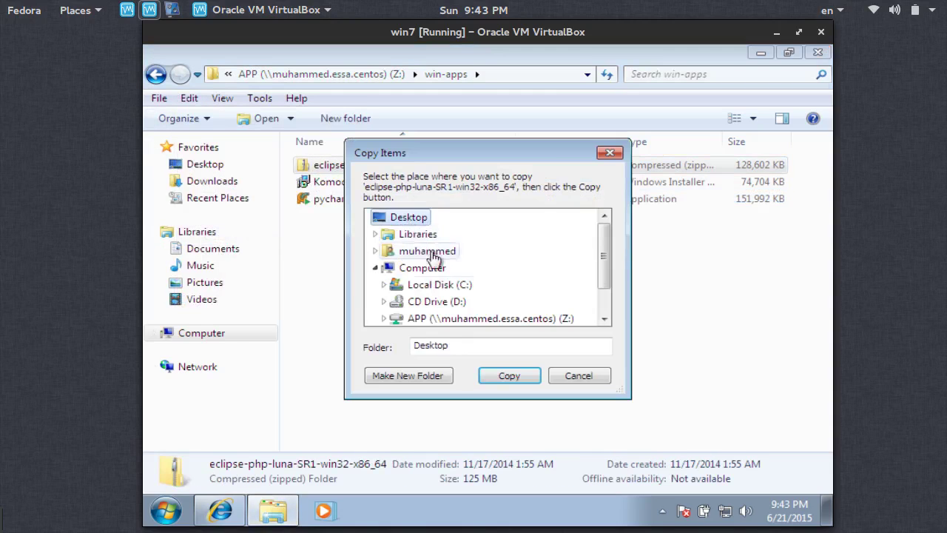
click(521, 376)
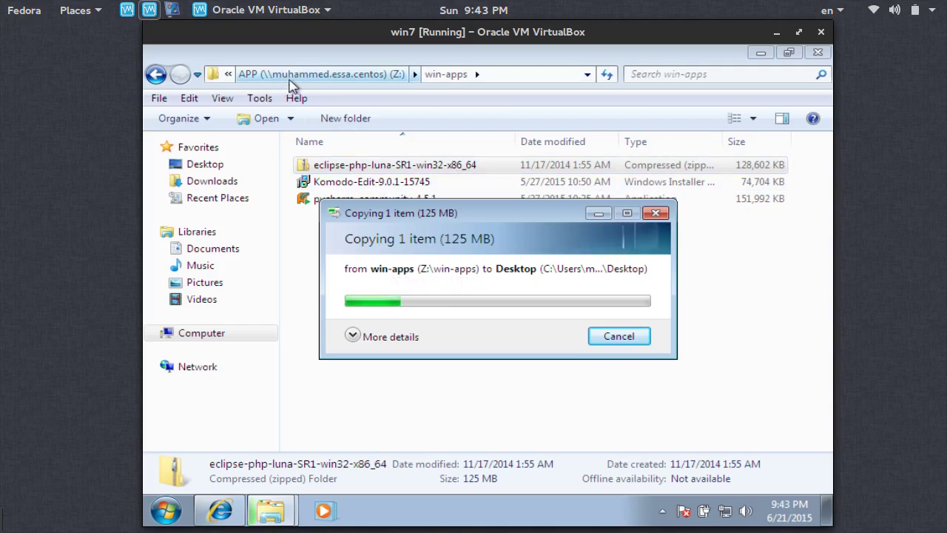
click(326, 75)
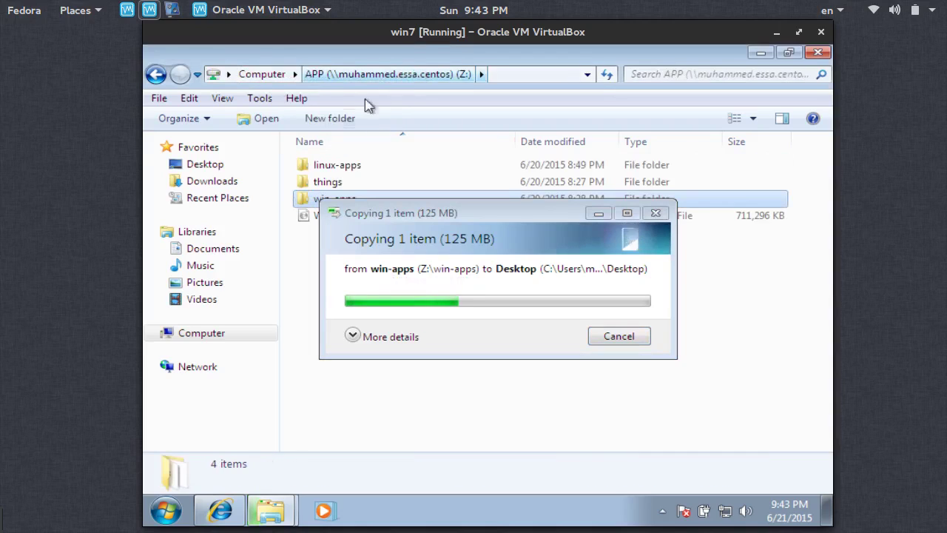
click(207, 164)
drag(432, 215, 538, 109)
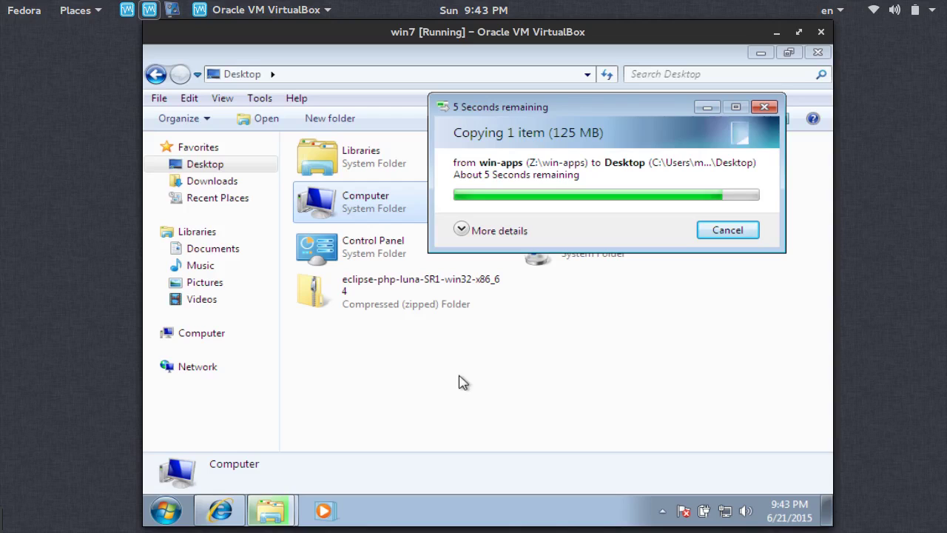
Step: Open the Eclipse PHP zip and copy its eclipse folder to Local Disk (C:)
double_click(397, 305)
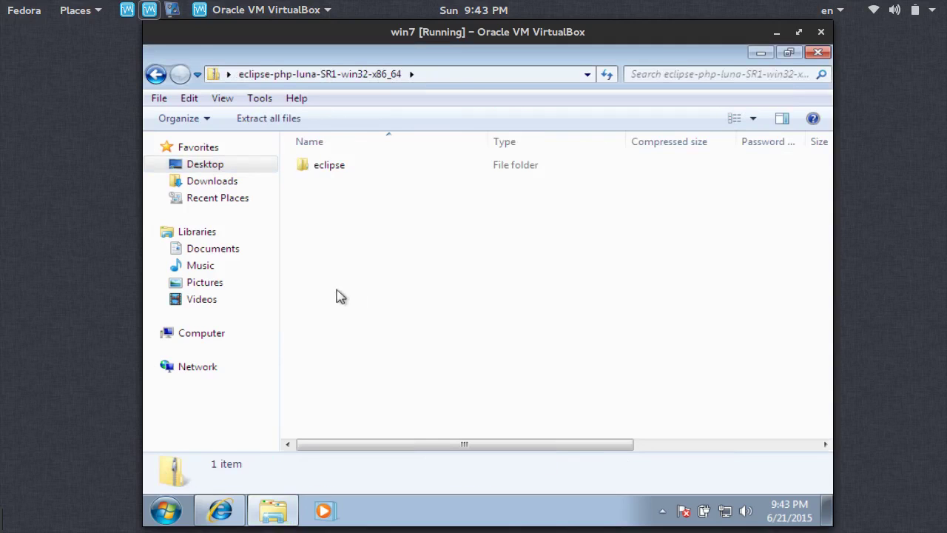
click(333, 171)
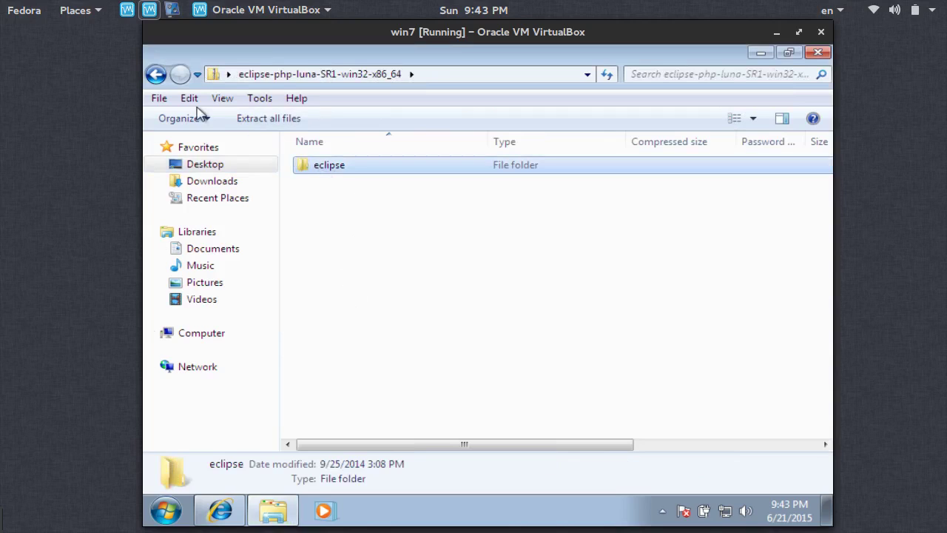
click(155, 75)
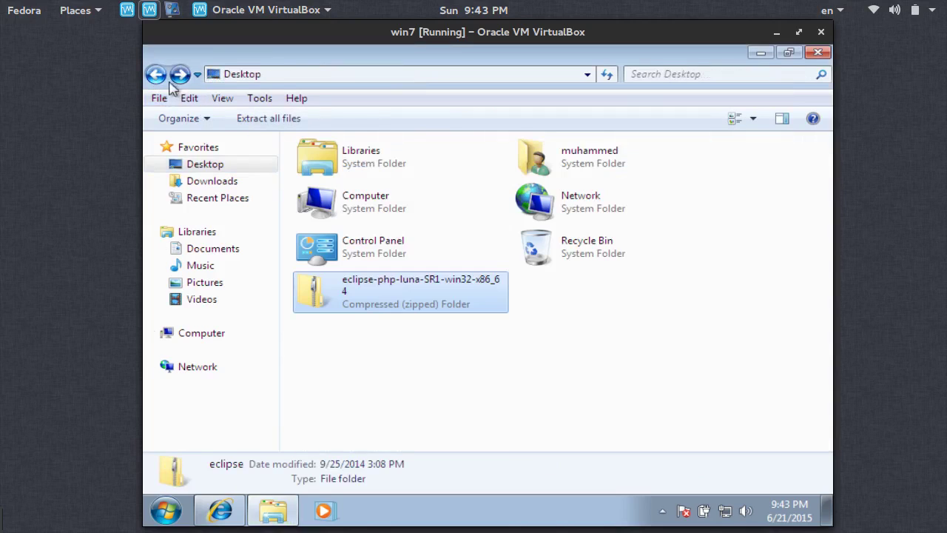
double_click(337, 293)
click(191, 99)
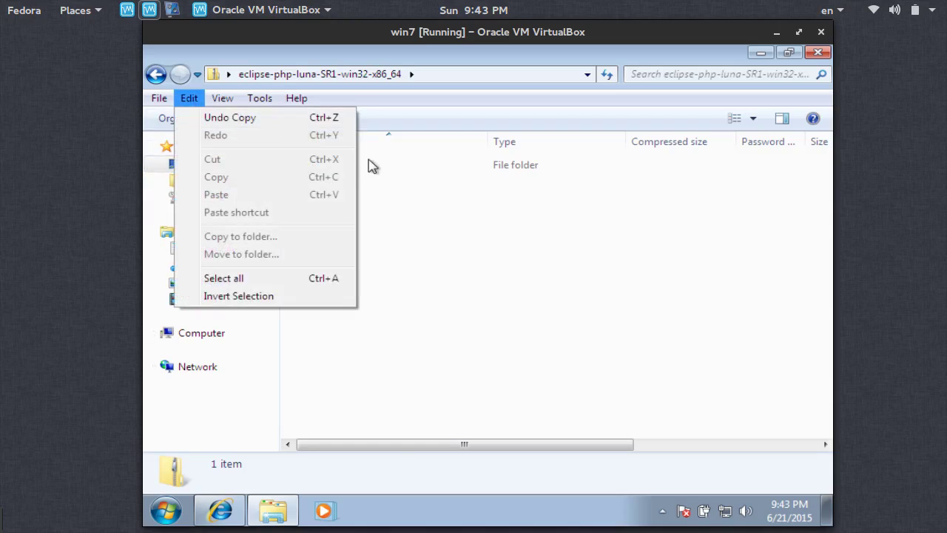
click(363, 166)
click(190, 98)
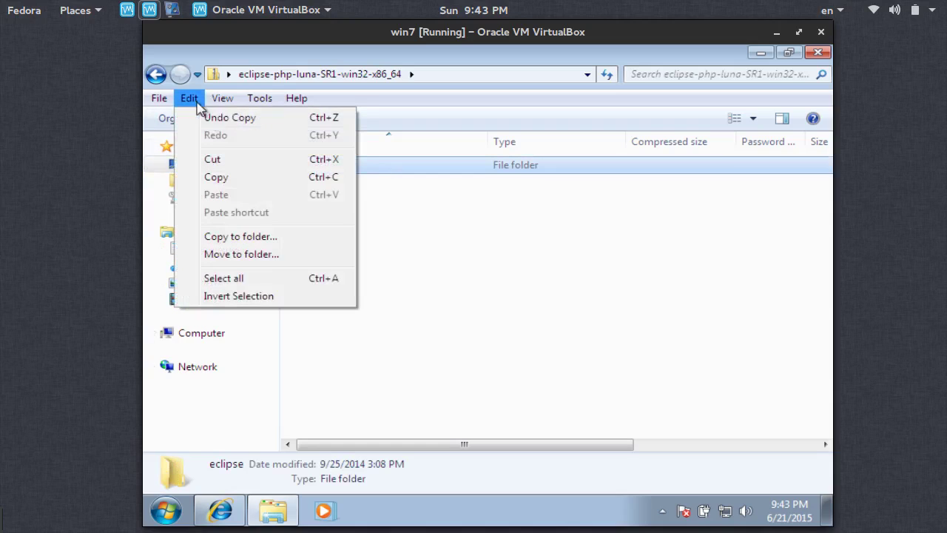
click(241, 236)
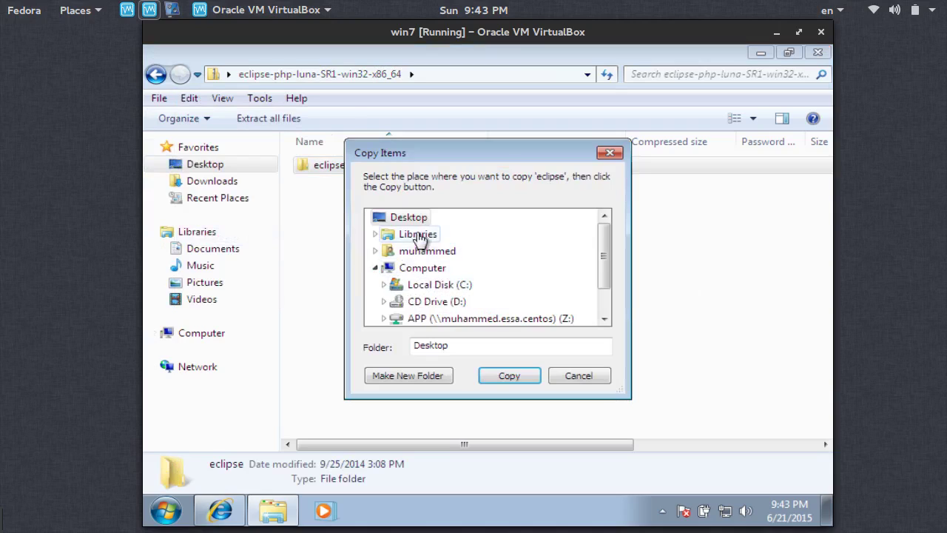
click(415, 287)
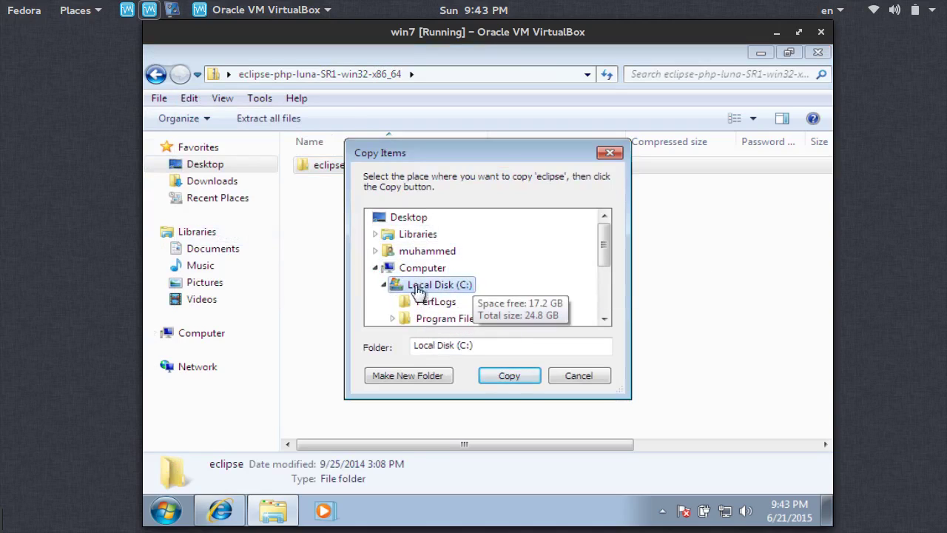
click(514, 375)
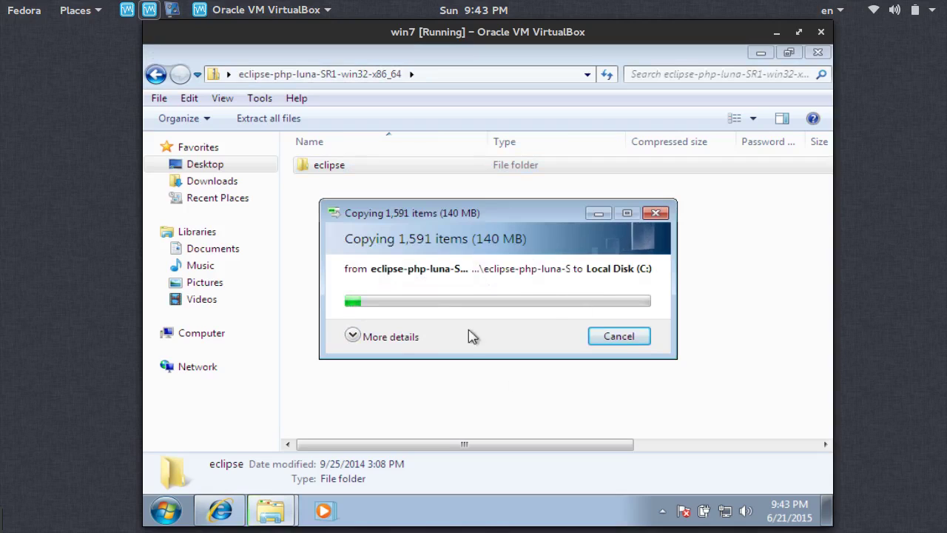
click(412, 338)
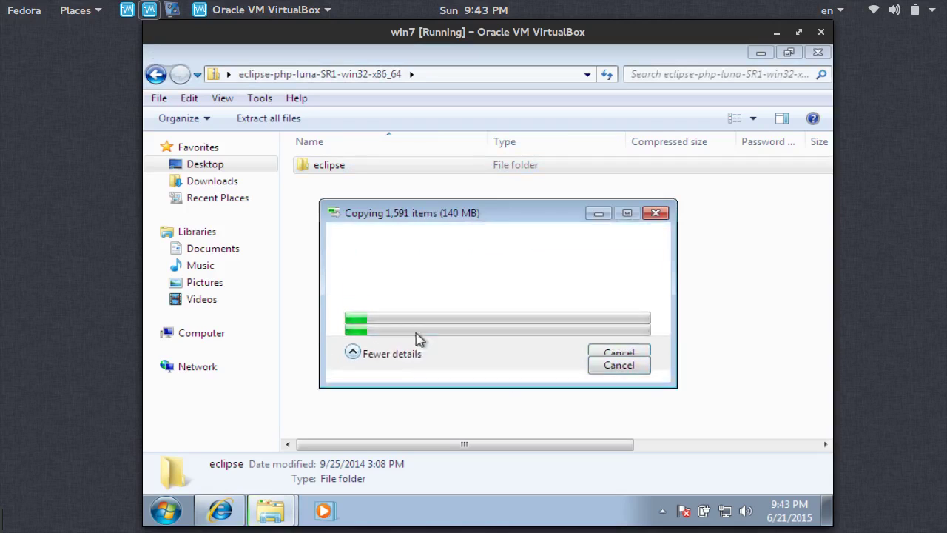
drag(520, 214, 529, 153)
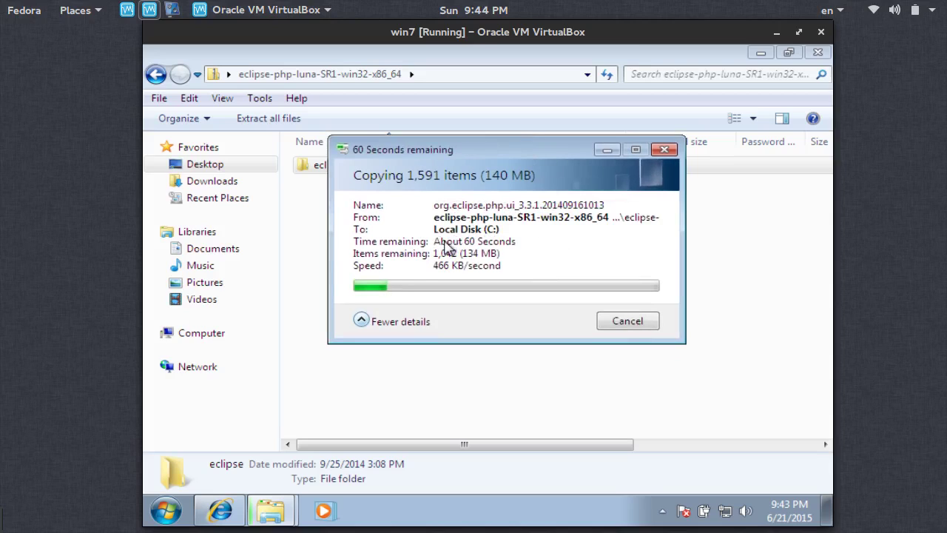
Step: Navigate through Computer to APP (Z:) > win-apps and select the Komodo-Edit installer
mouse_move(283, 528)
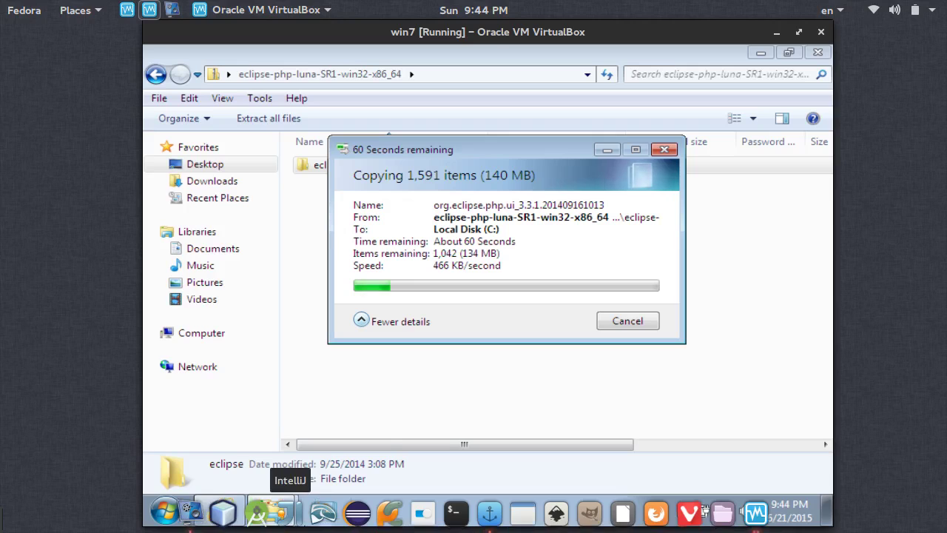
click(296, 506)
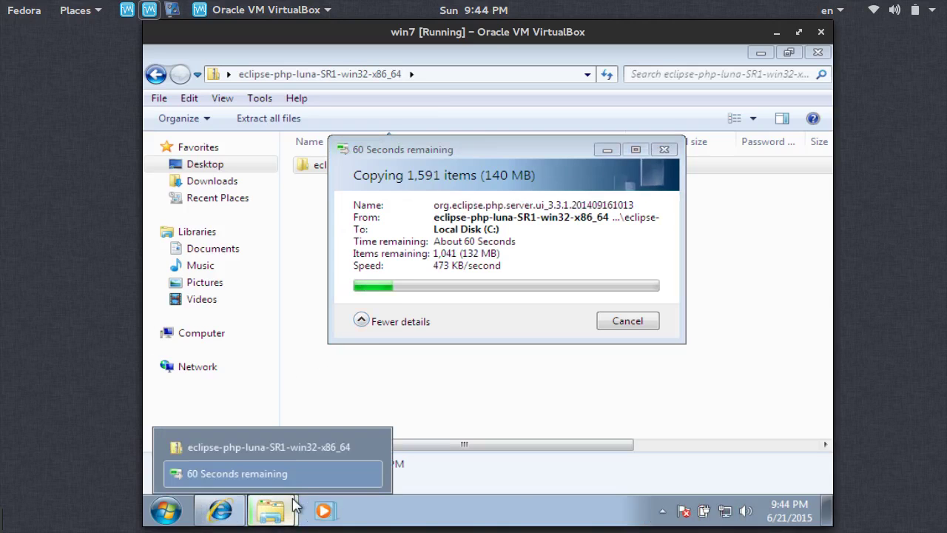
click(298, 448)
click(201, 333)
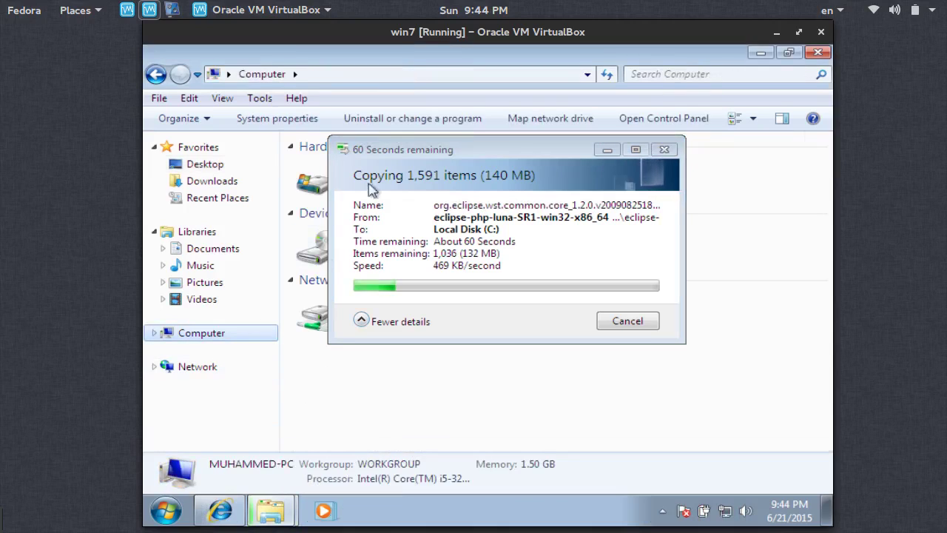
drag(545, 159, 654, 159)
click(715, 148)
double_click(367, 320)
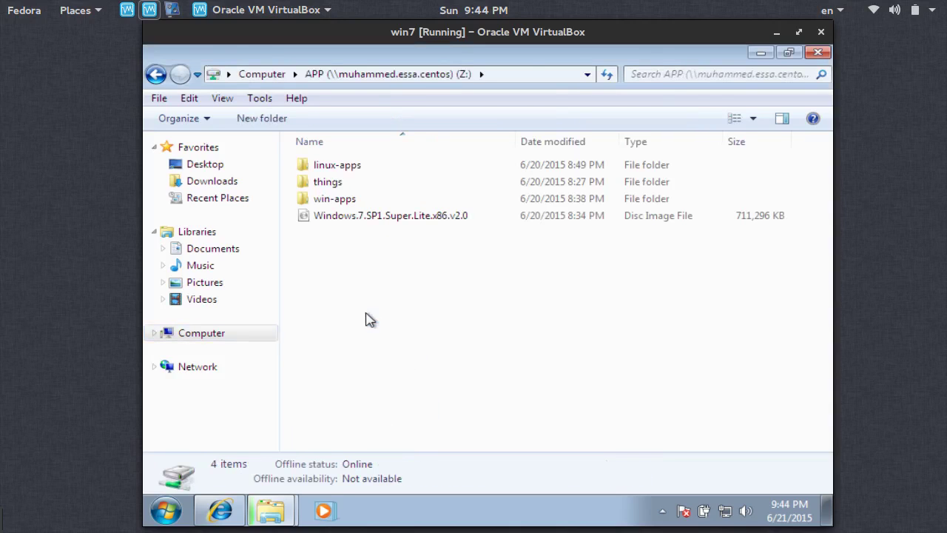
double_click(325, 200)
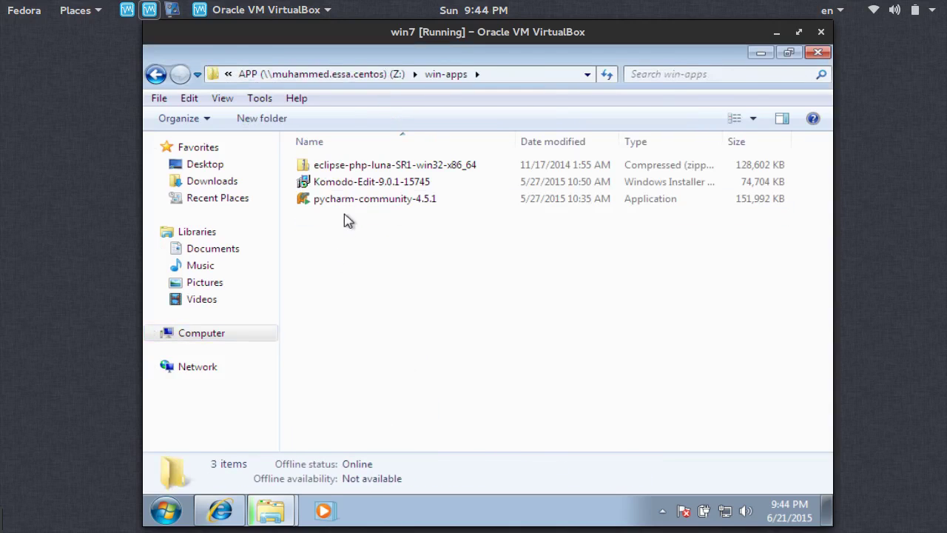
click(337, 182)
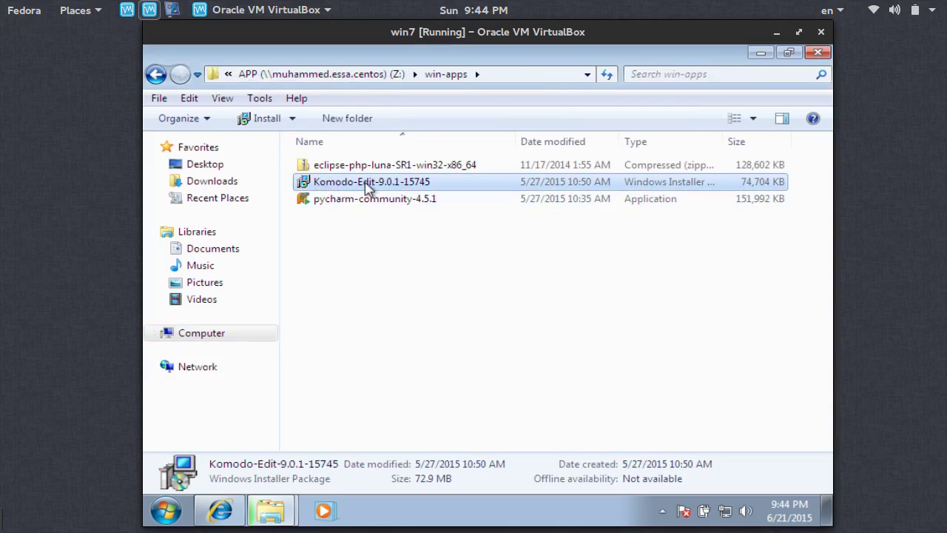
Step: Search Bing for 'komodo' in Internet Explorer and open the Komodo IDE result (komodoide.com)
key(alt+Tab)
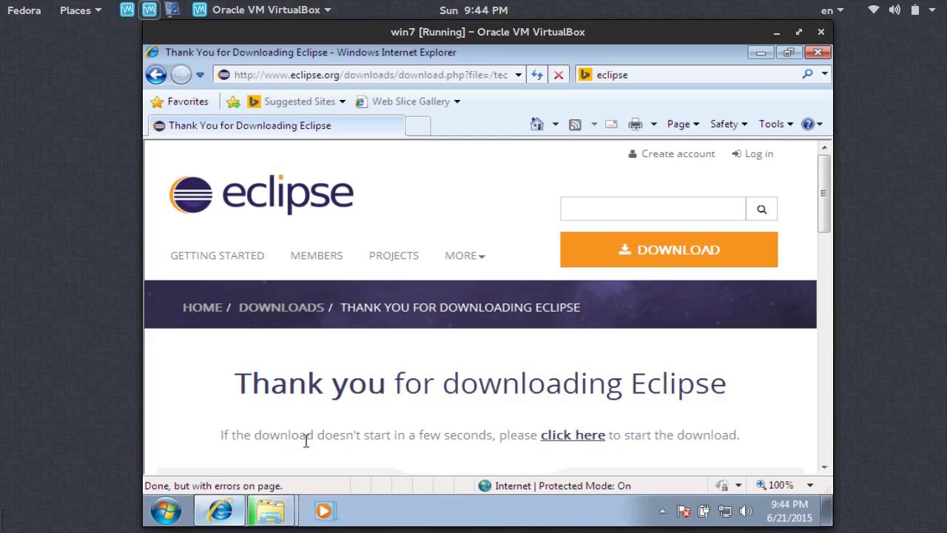
click(672, 74)
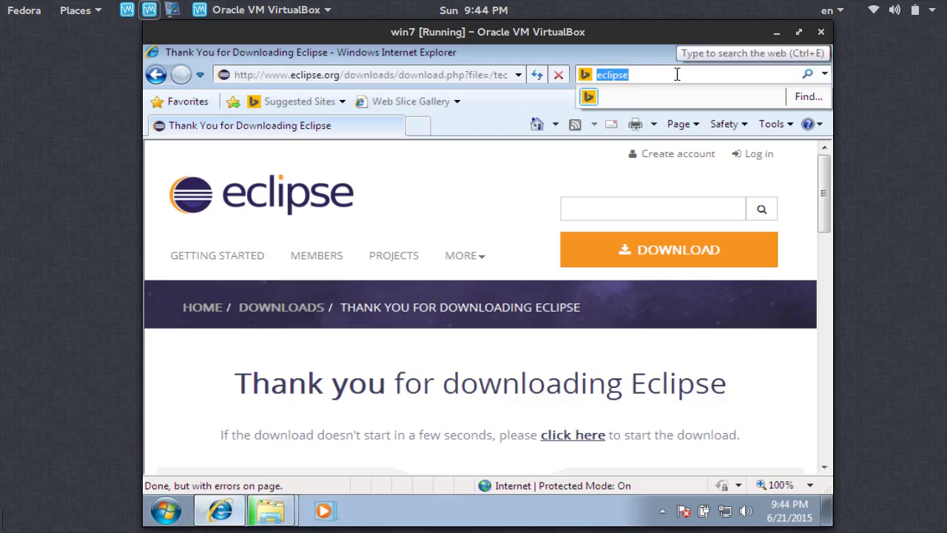
text(komodo)
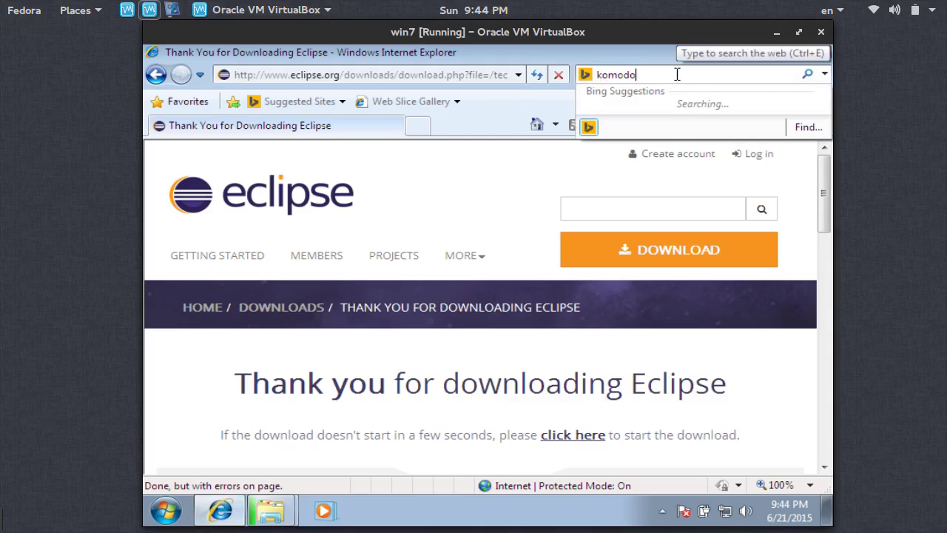
key(Return)
click(343, 293)
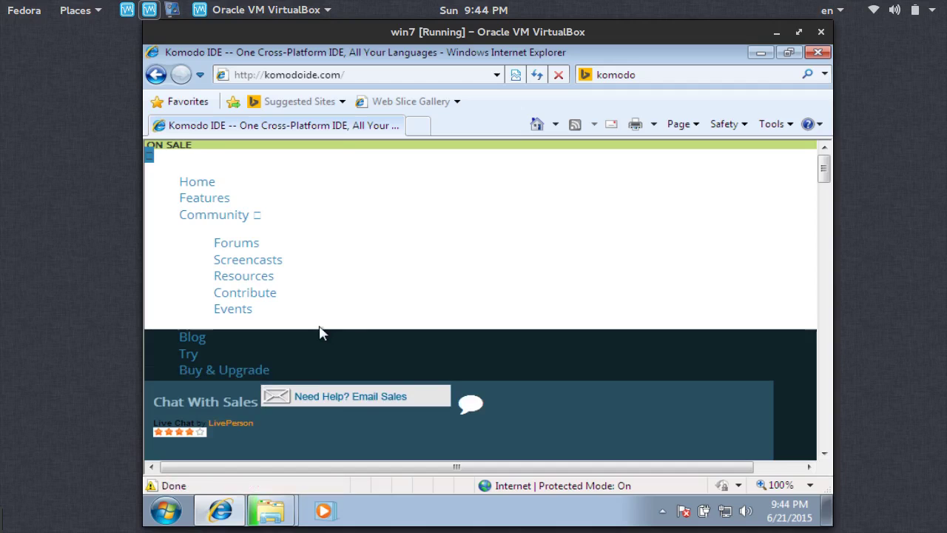
Step: Scroll through the Komodo IDE home page and open the Community forums
scroll(319, 334, down, 5)
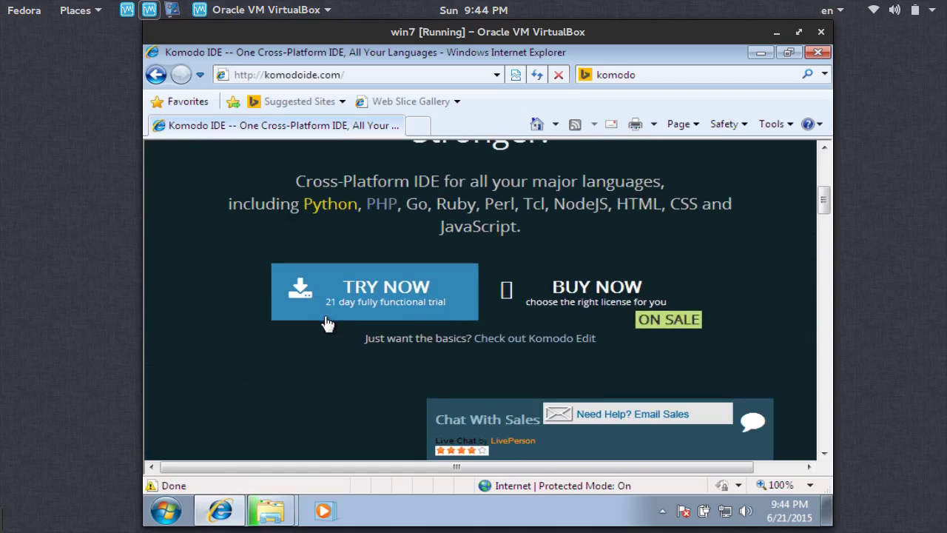
scroll(329, 296, up, 5)
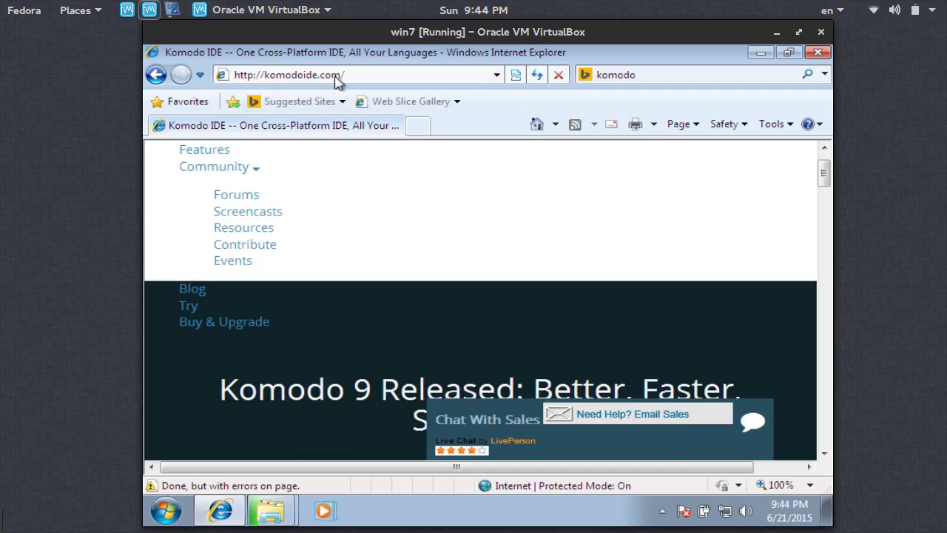
scroll(311, 356, down, 5)
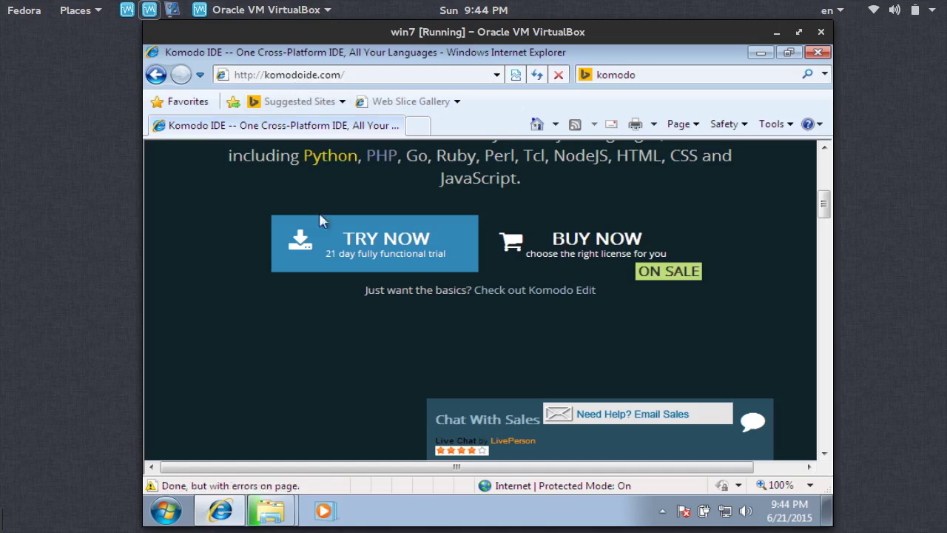
scroll(337, 274, up, 4)
scroll(337, 274, up, 3)
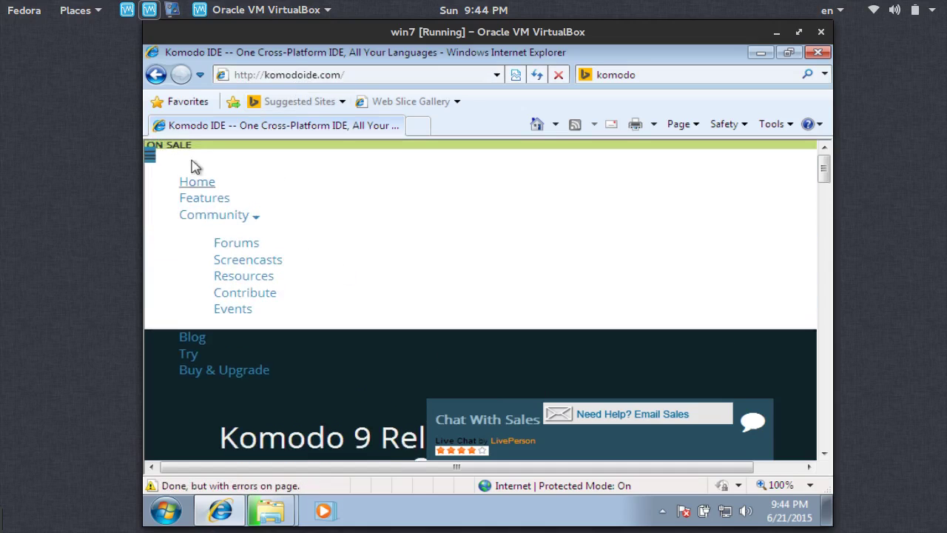
click(186, 215)
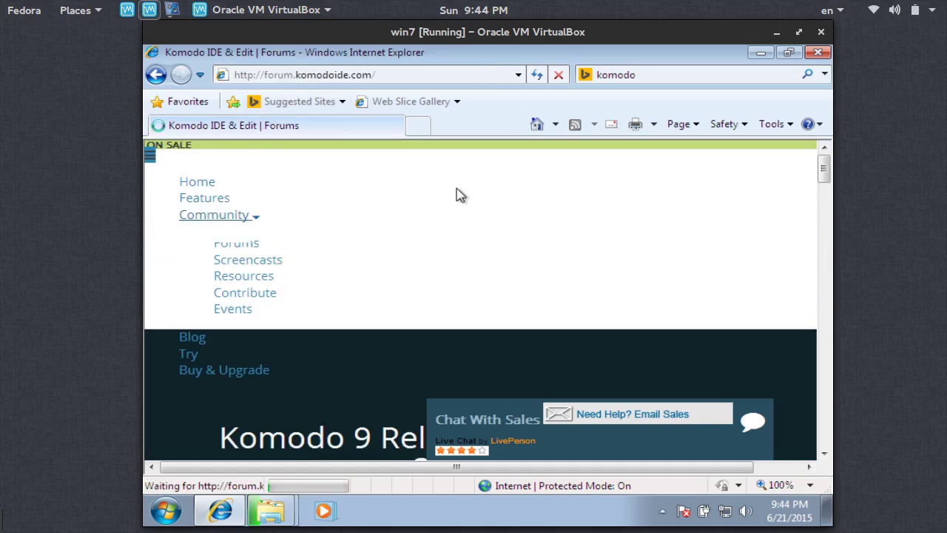
Step: Go back twice to the Bing results for 'komodo' and put the cursor in the search query
click(314, 77)
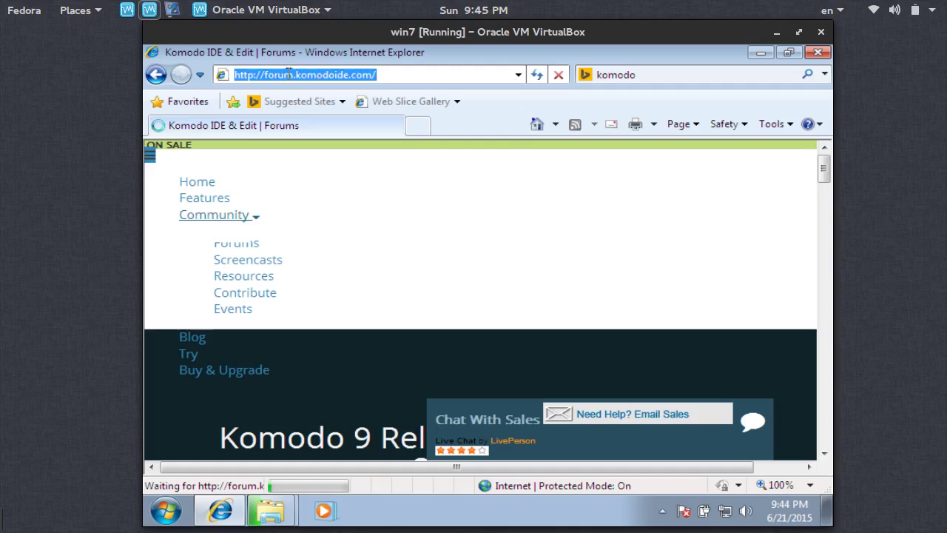
click(158, 76)
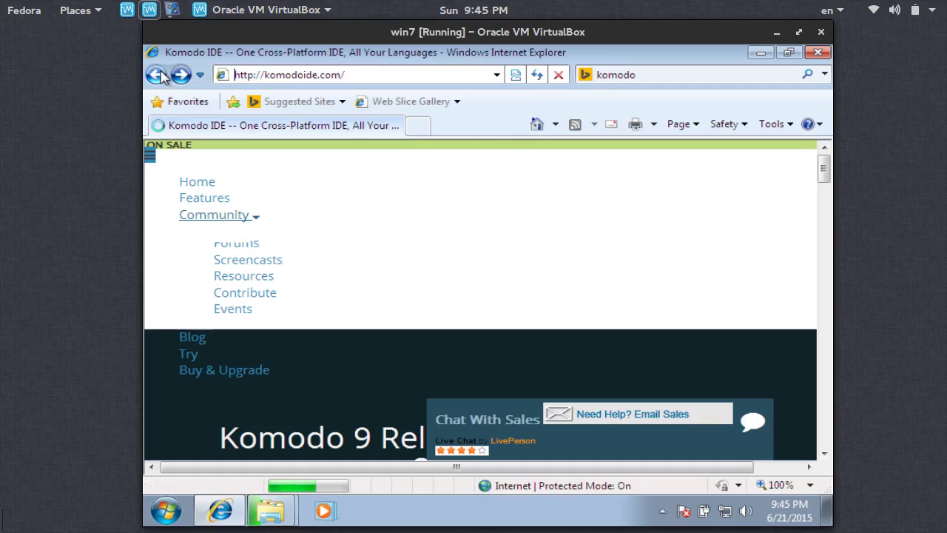
click(158, 76)
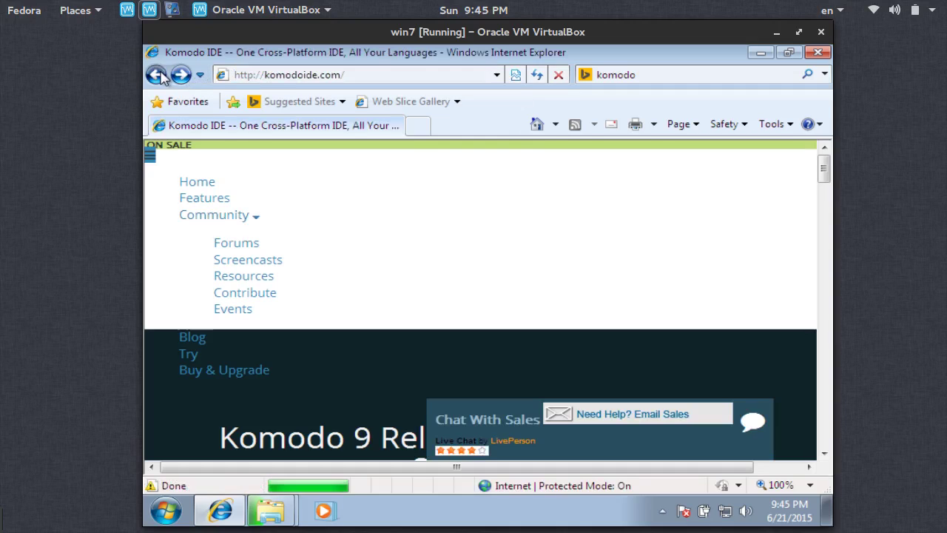
click(345, 168)
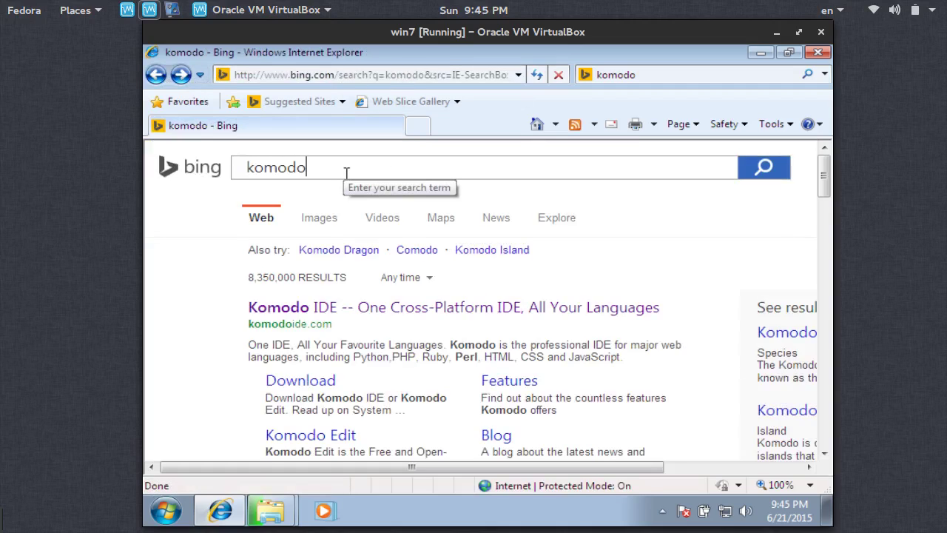
Step: Search Bing for 'komodo edit' and open the 'Komodo Edit - Official Site' result
text(edit)
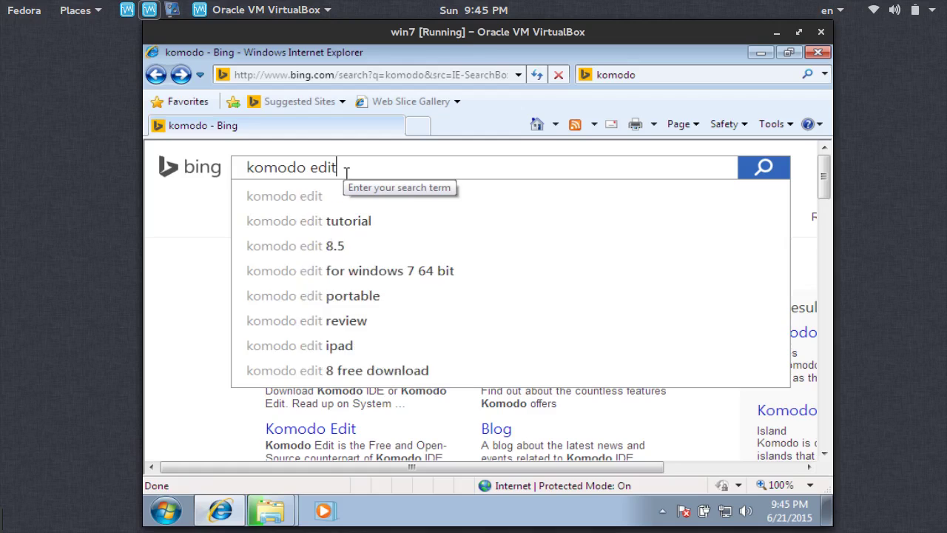
key(Return)
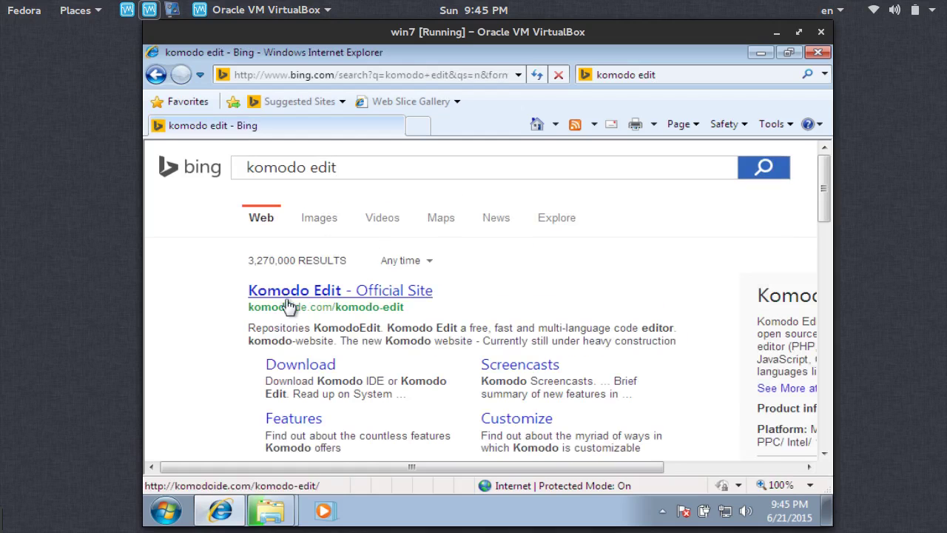
click(286, 304)
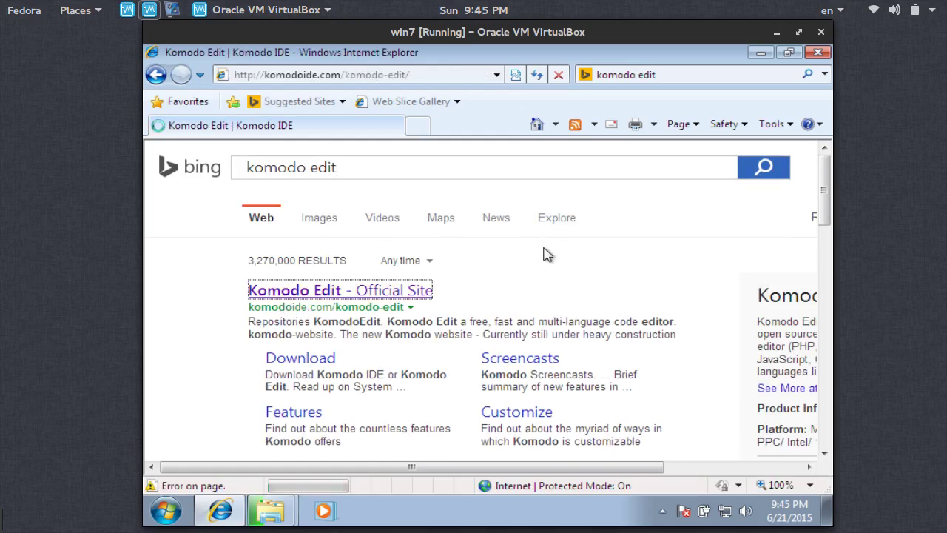
Step: Read through the Komodo Edit page, highlighting its description and the words Komodo IDE
scroll(543, 261, down, 3)
scroll(543, 261, down, 1)
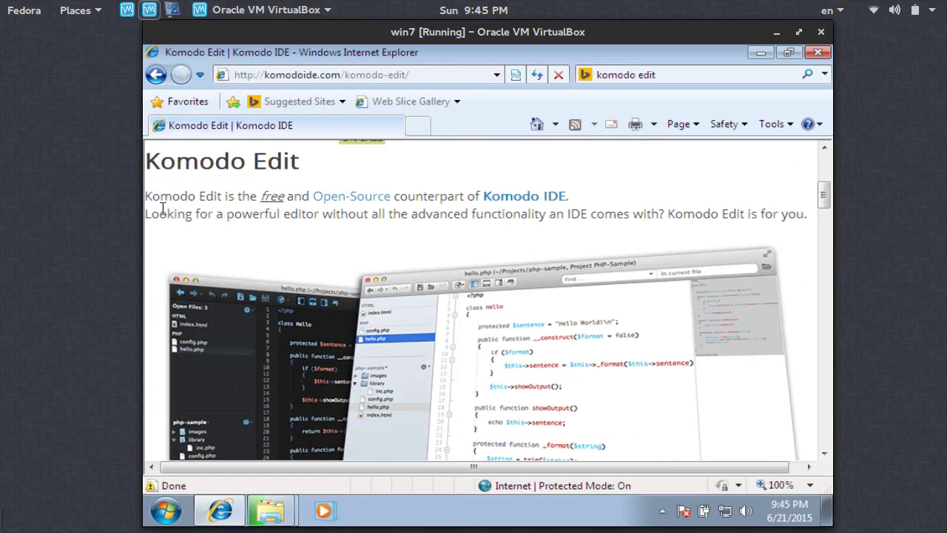
drag(164, 200, 417, 191)
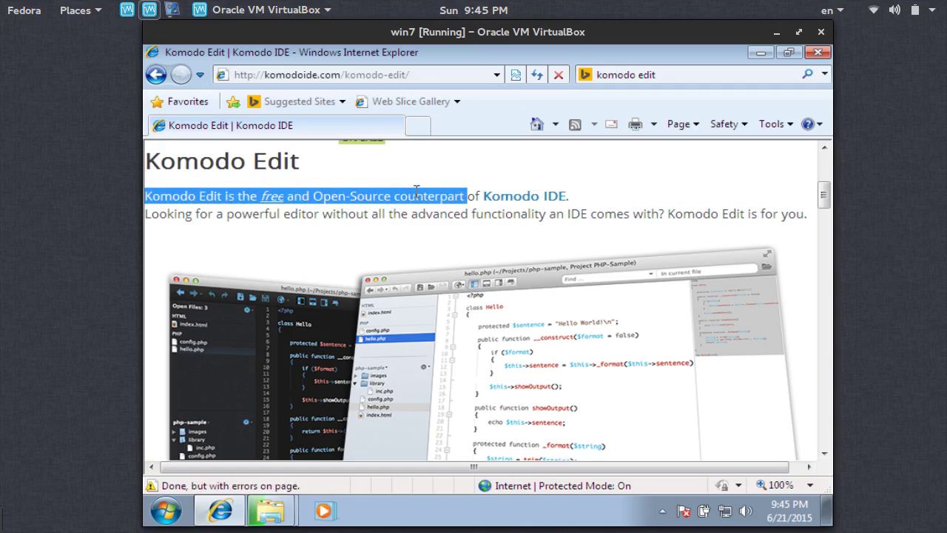
click(584, 210)
drag(568, 195, 484, 201)
scroll(481, 223, down, 5)
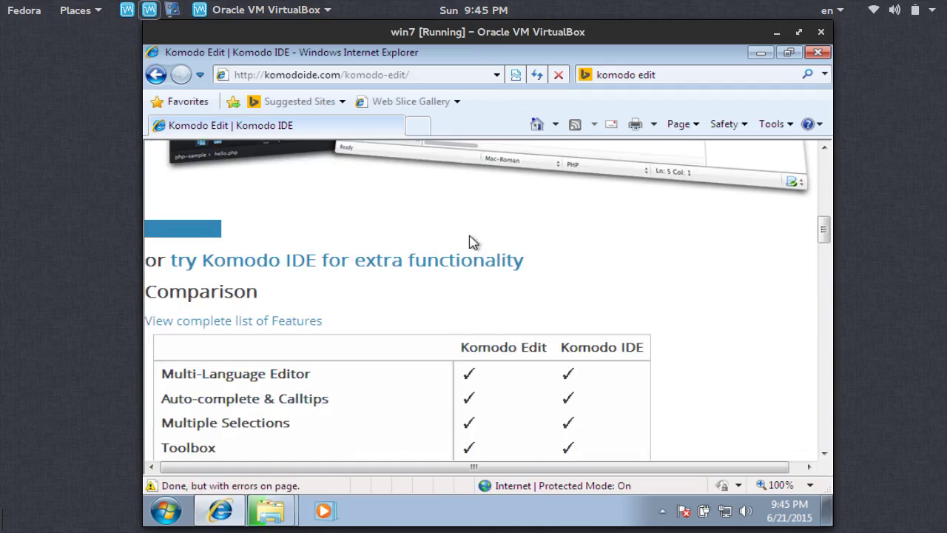
scroll(473, 243, down, 4)
scroll(474, 242, up, 3)
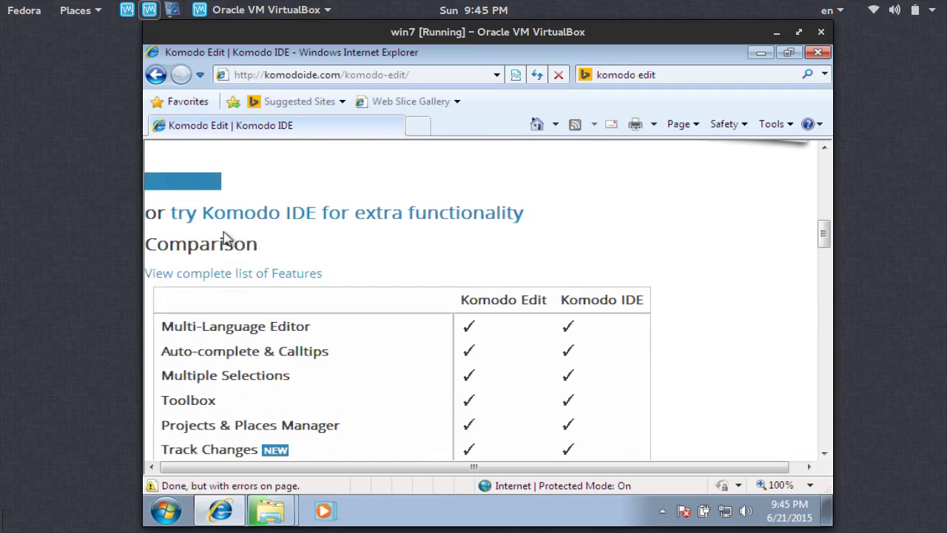
scroll(365, 251, down, 8)
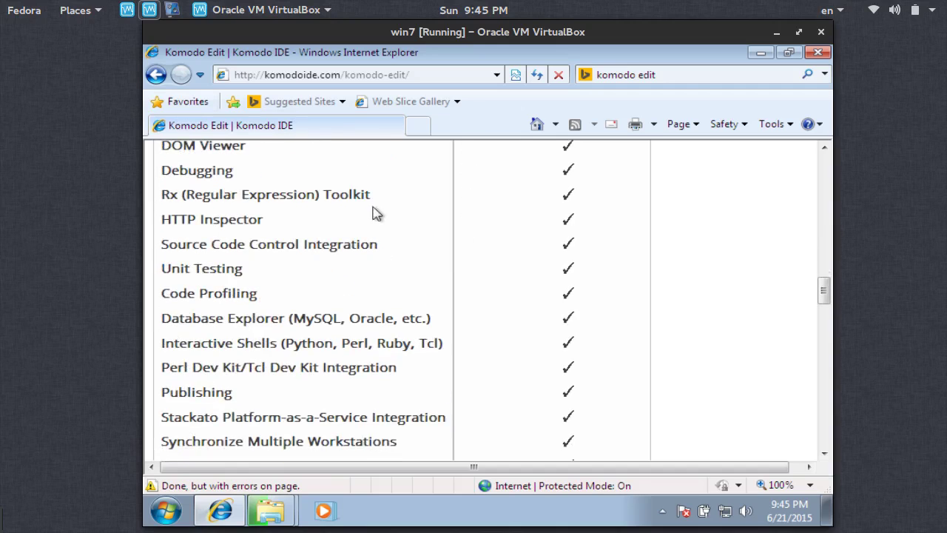
scroll(375, 215, down, 4)
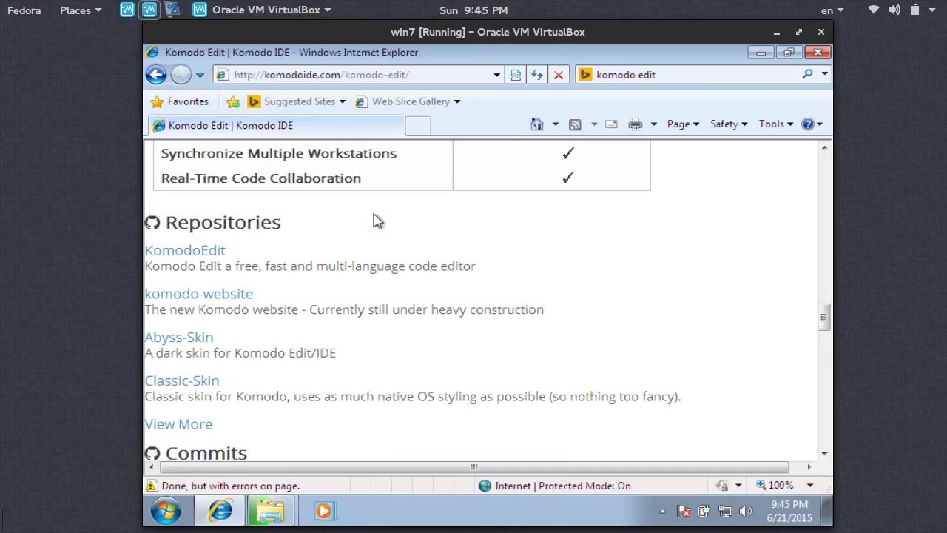
scroll(375, 220, down, 4)
scroll(377, 222, down, 15)
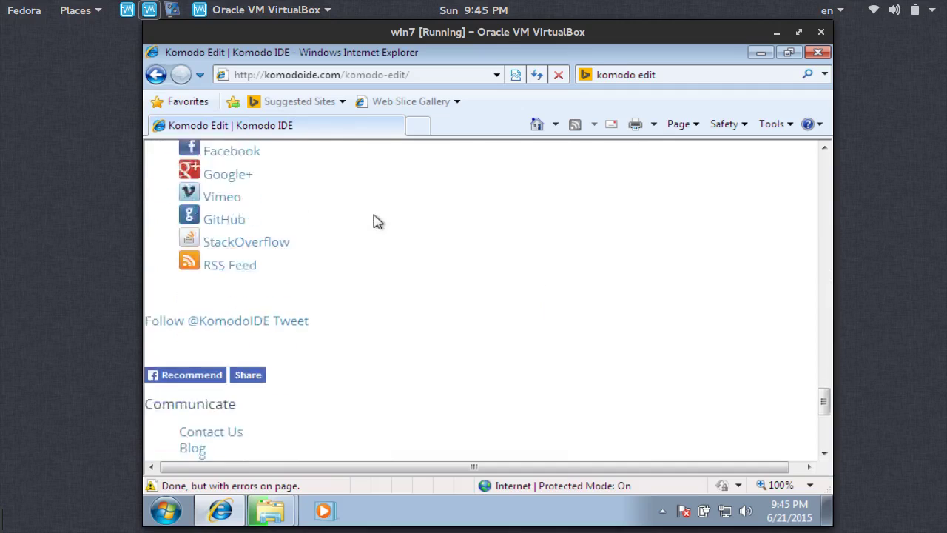
scroll(377, 218, up, 20)
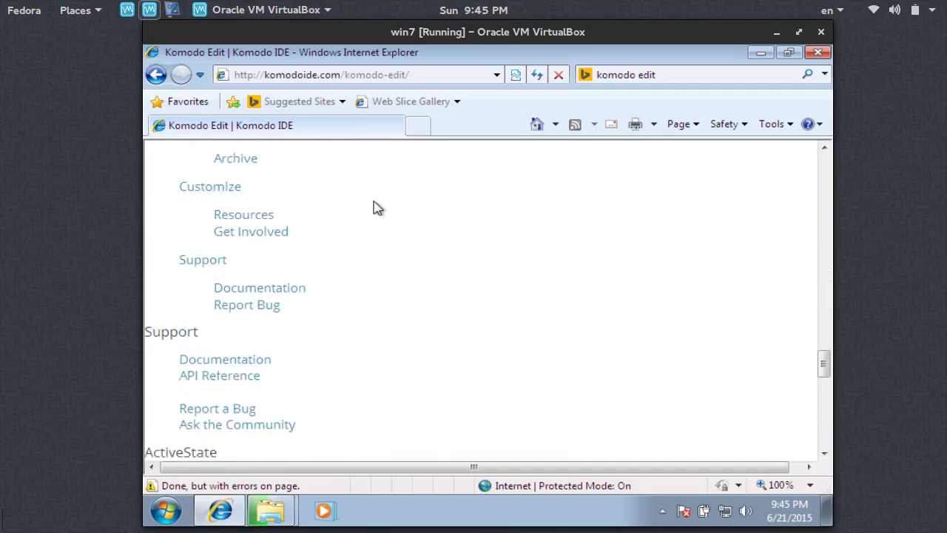
scroll(375, 209, up, 5)
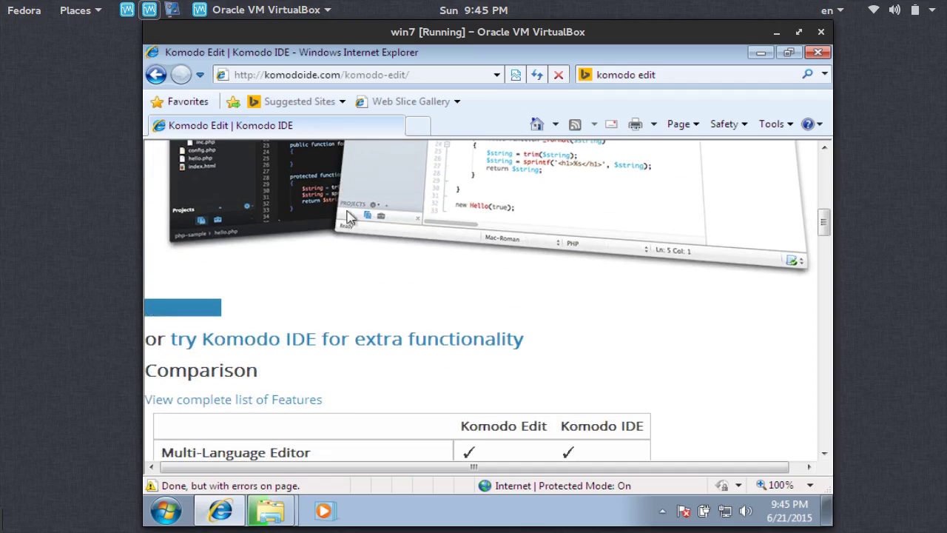
Step: Start the Komodo IDE For Windows (x86) download and allow the blocked Komodo-IDE-9.1.0-87337.msi file
click(206, 311)
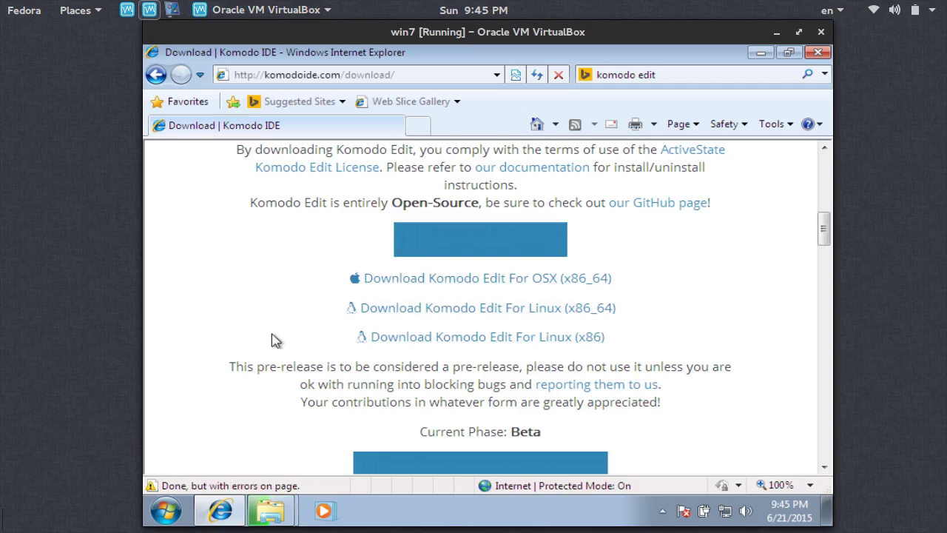
scroll(272, 335, down, 2)
scroll(268, 330, up, 5)
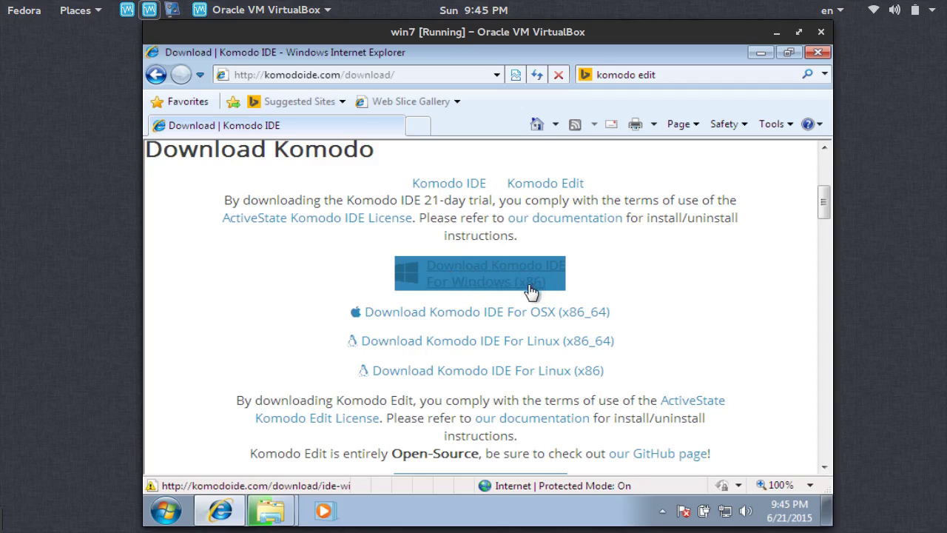
click(474, 280)
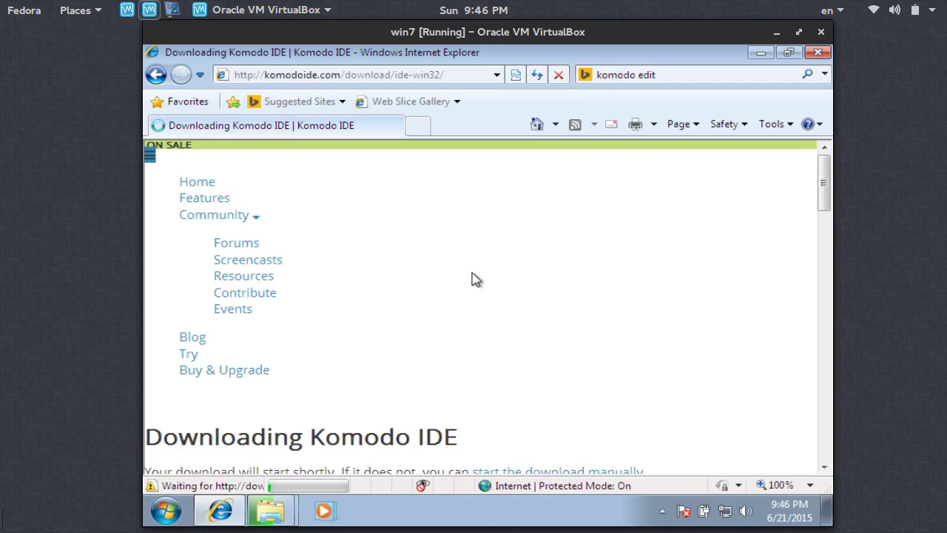
click(493, 155)
click(512, 161)
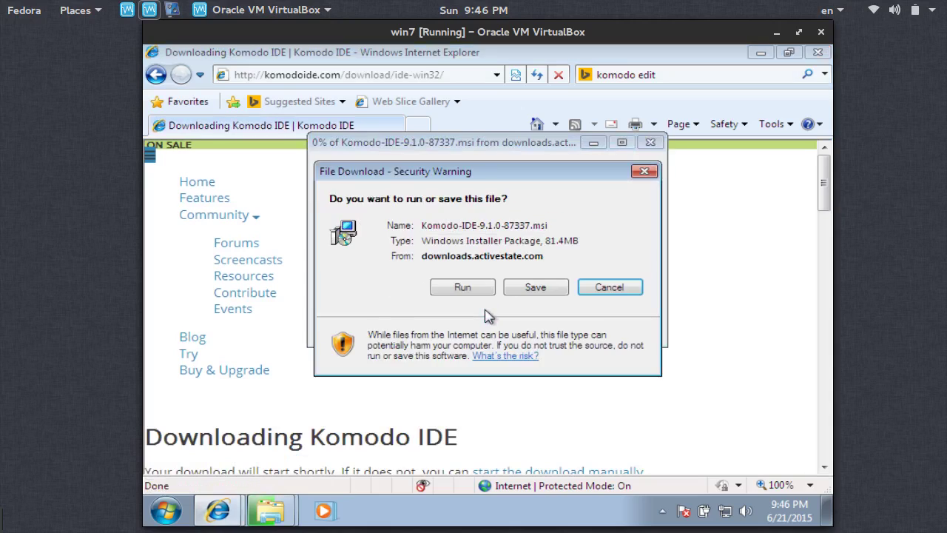
Step: Save the Komodo IDE installer to the Desktop, then cancel the download
click(538, 286)
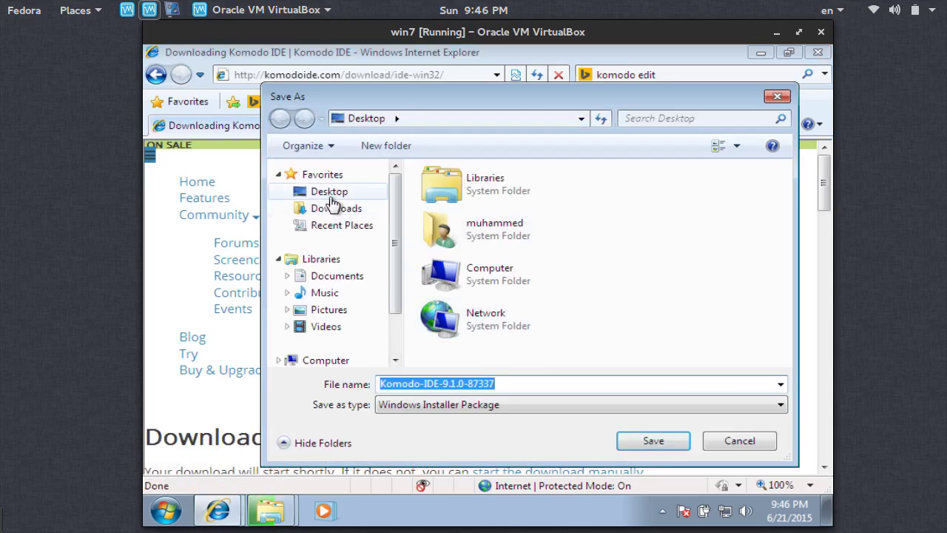
click(329, 194)
click(642, 442)
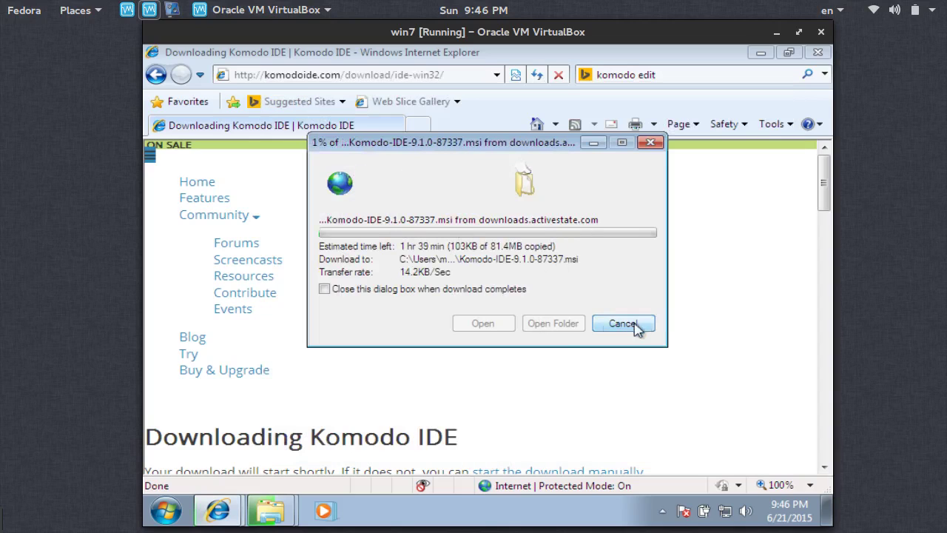
click(624, 324)
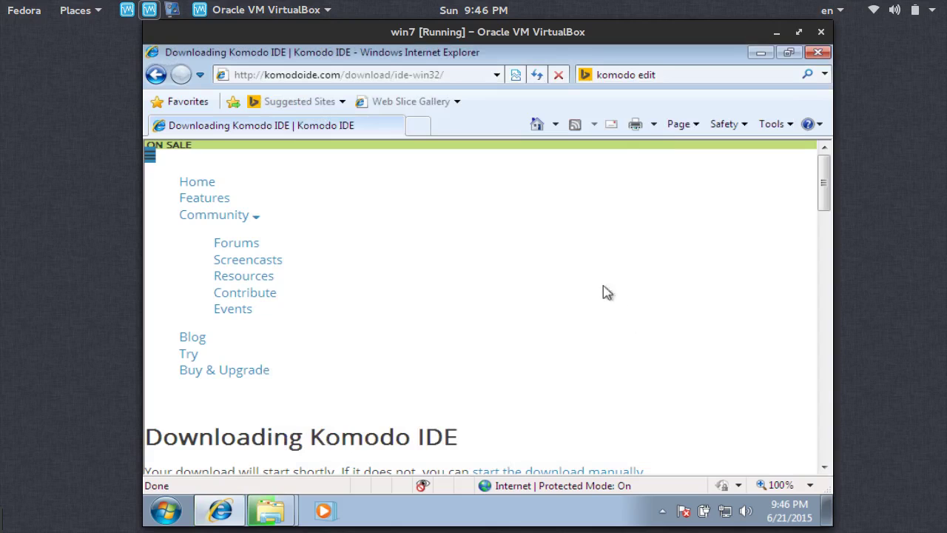
Step: Check the pycharm-community-4.5.1 installer in the win-apps folder, then return to Internet Explorer
mouse_move(271, 511)
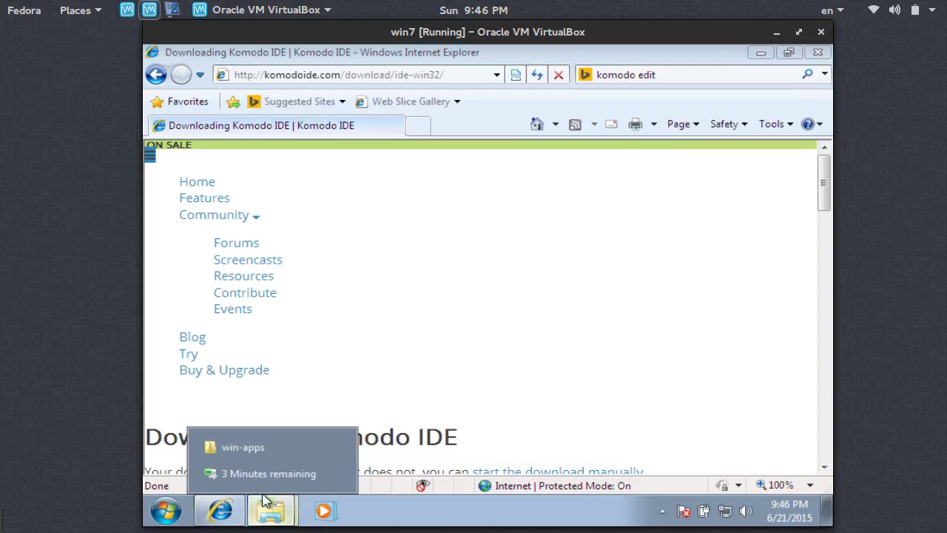
click(250, 450)
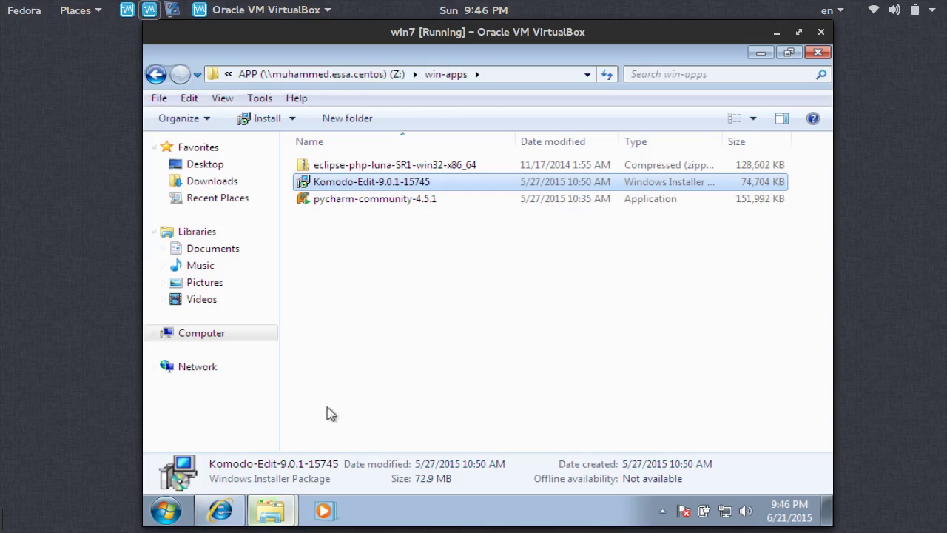
click(349, 200)
click(219, 511)
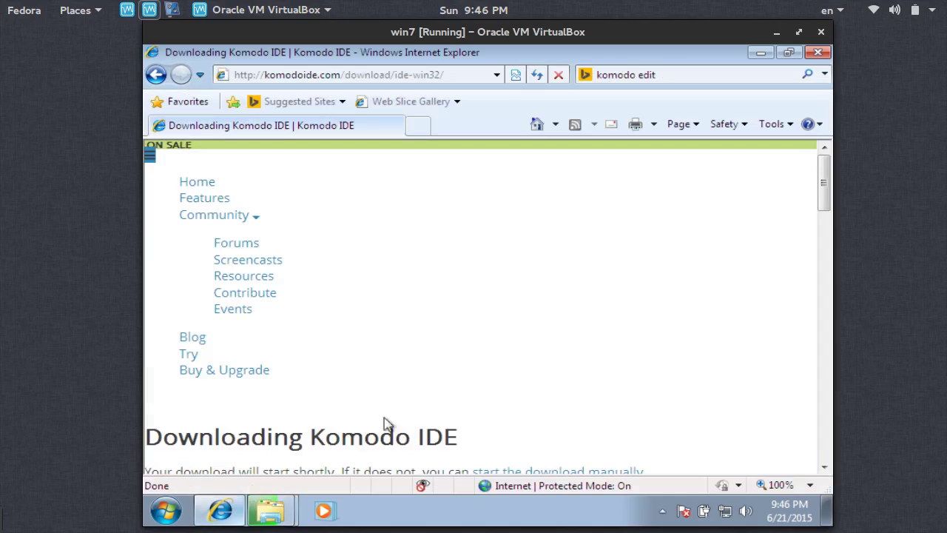
Step: Search Bing for 'pycharm', correcting the mistyped 'ycharm', and open the PyCharm official site
click(664, 75)
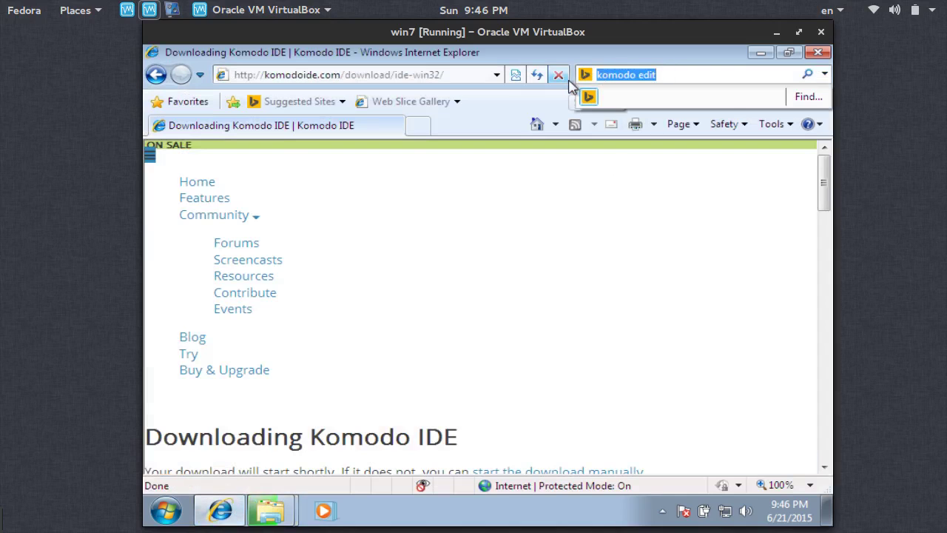
text(ycharm)
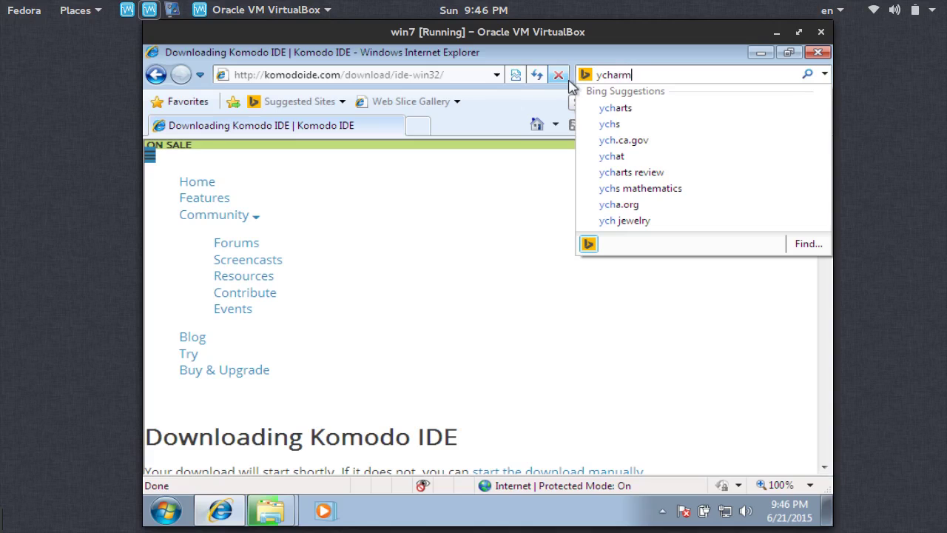
key(Return)
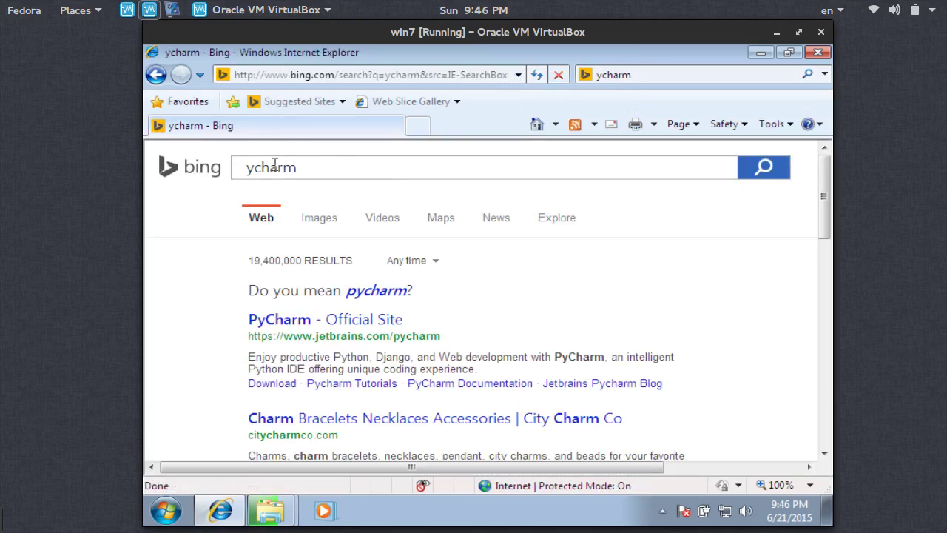
click(247, 167)
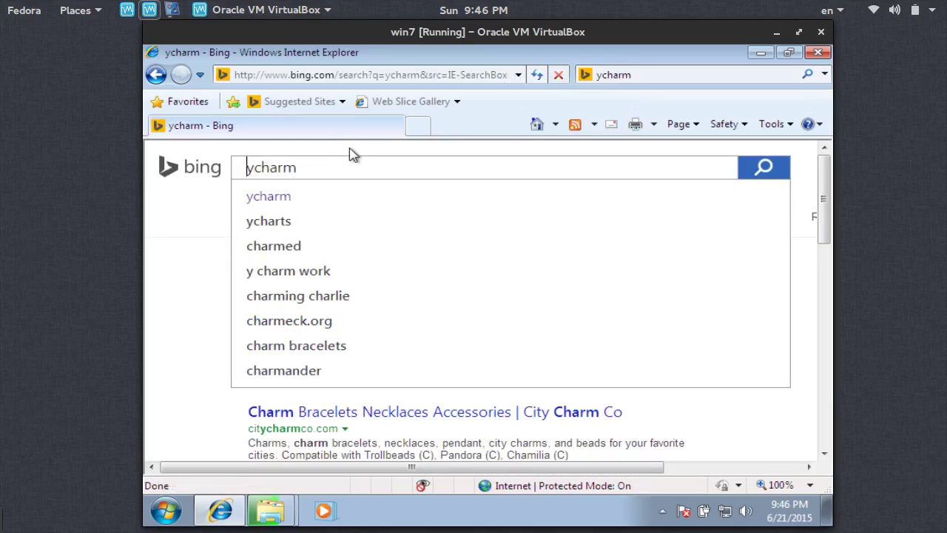
text(p)
key(Return)
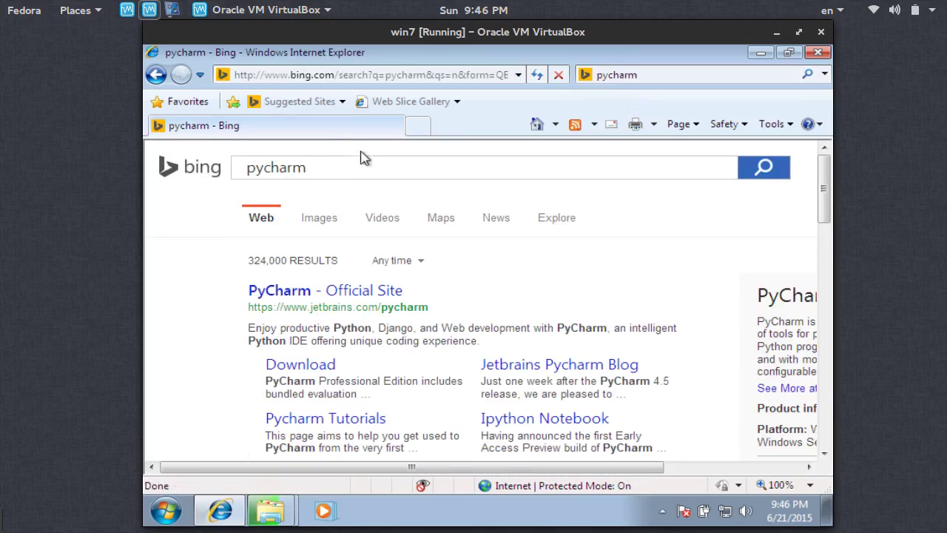
click(323, 293)
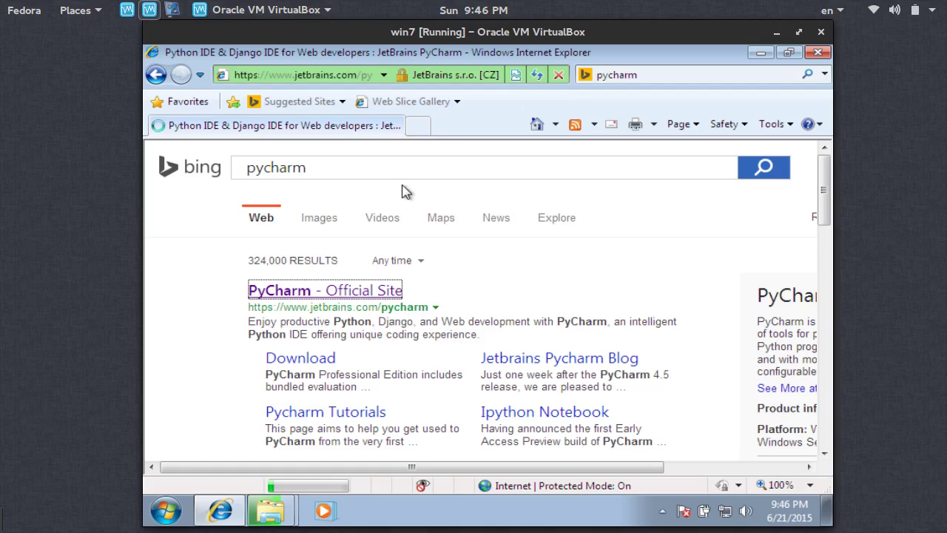
Step: Check the folder copy progress in Explorer and switch back to the PyCharm page
mouse_move(270, 511)
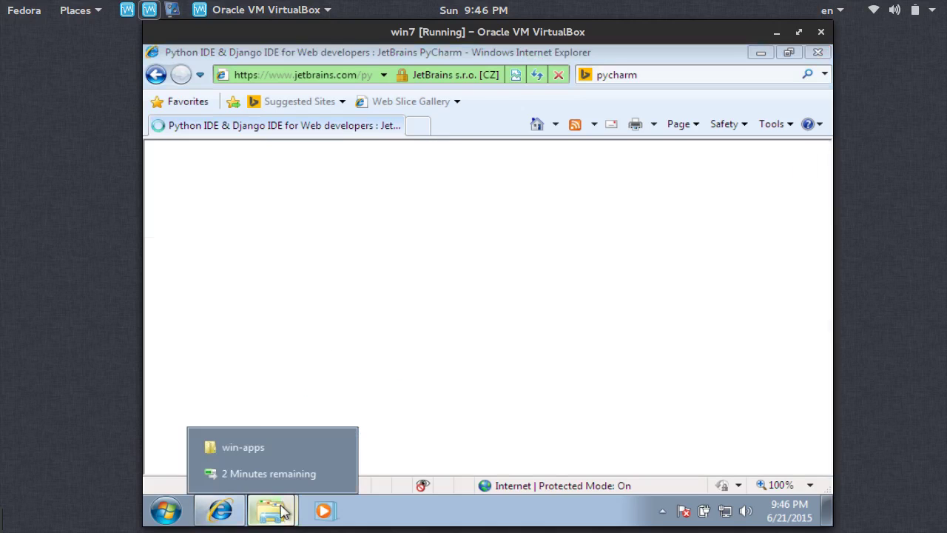
click(252, 472)
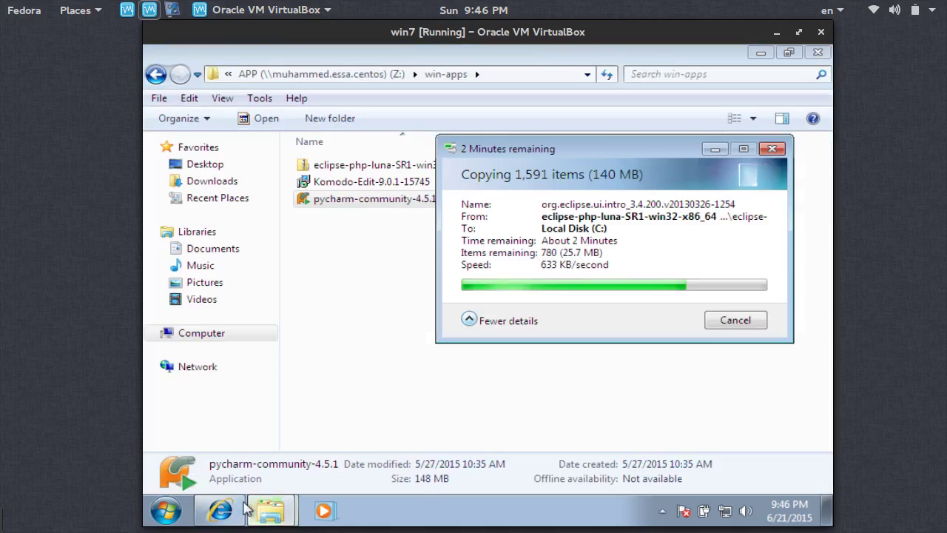
key(alt+Tab)
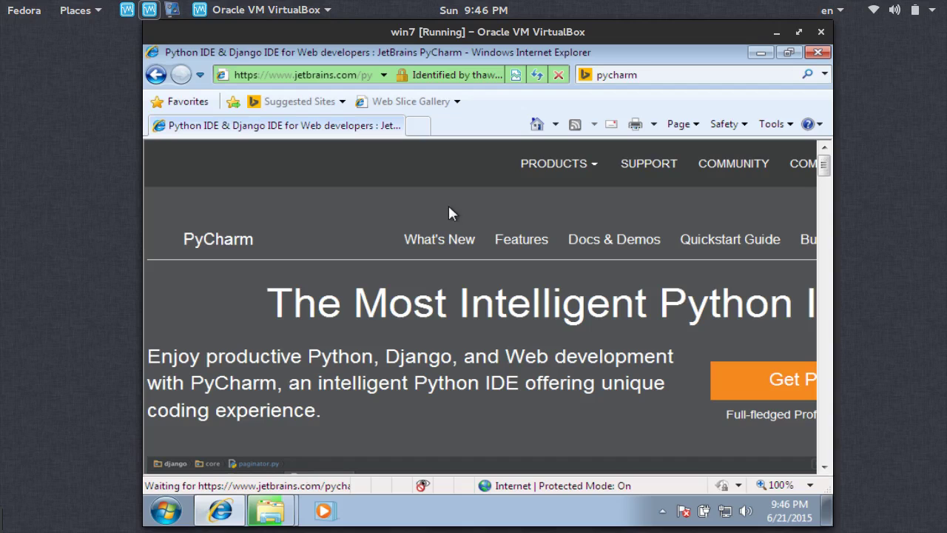
Step: Scroll through the PyCharm home page and go to the Download PyCharm page
scroll(469, 200, down, 2)
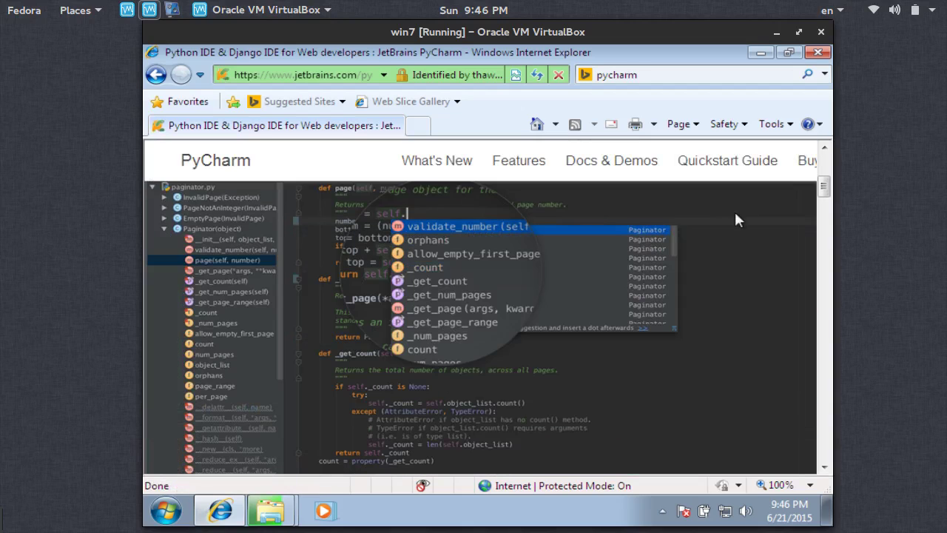
scroll(636, 227, up, 3)
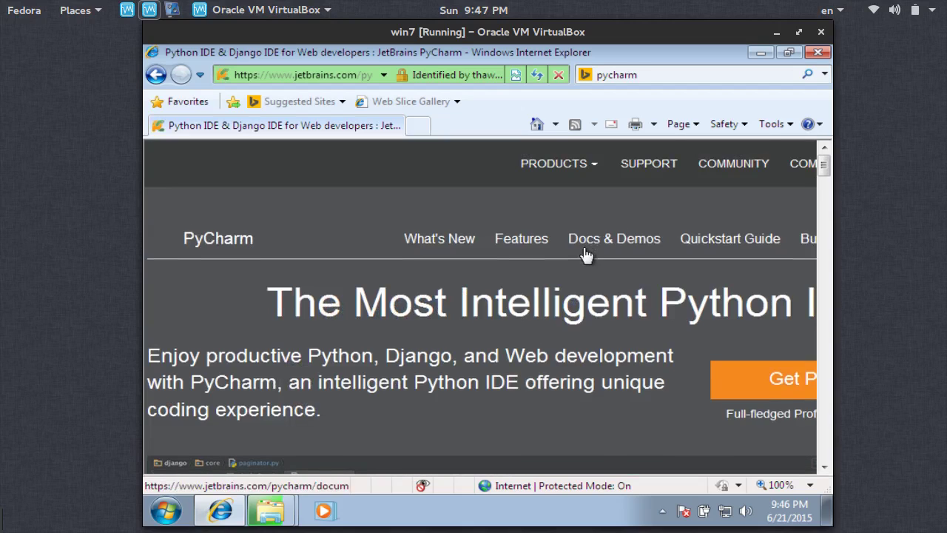
scroll(584, 248, down, 2)
scroll(584, 248, down, 5)
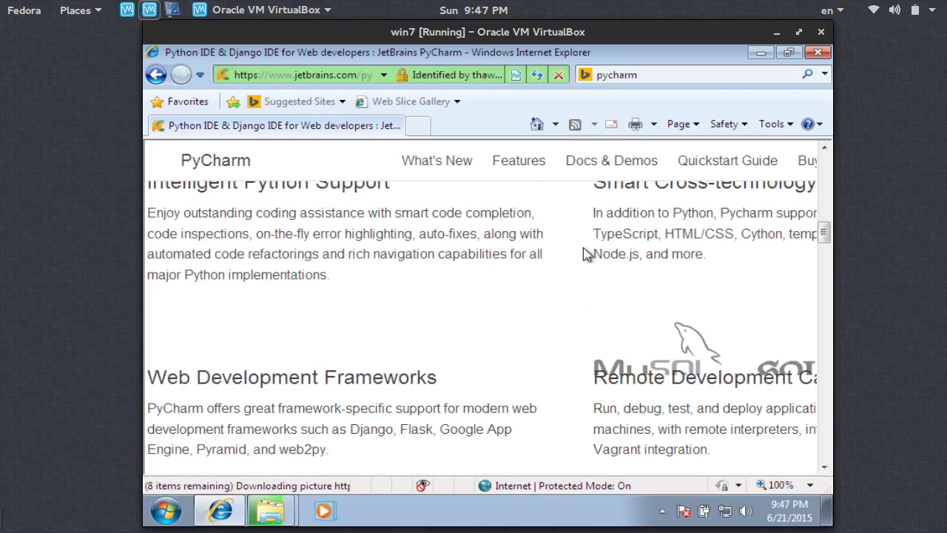
scroll(584, 250, up, 8)
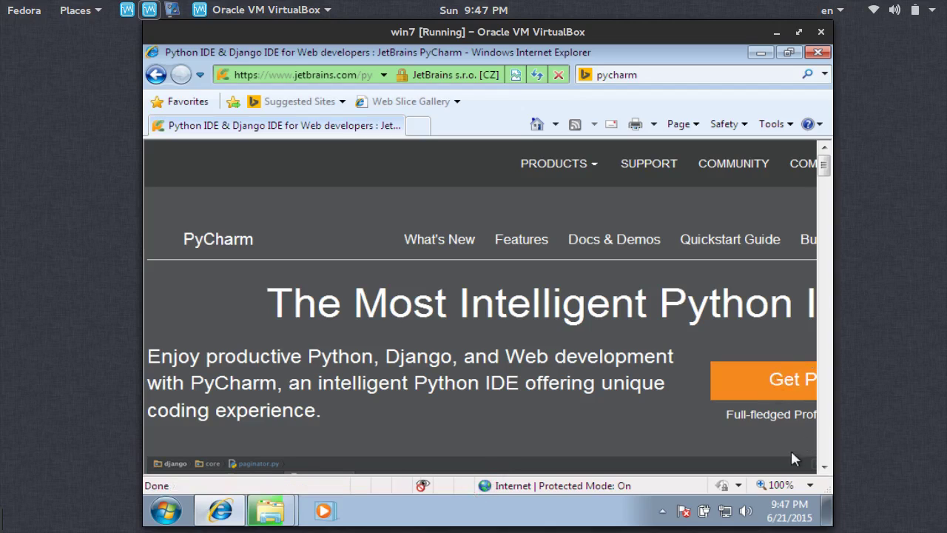
click(785, 393)
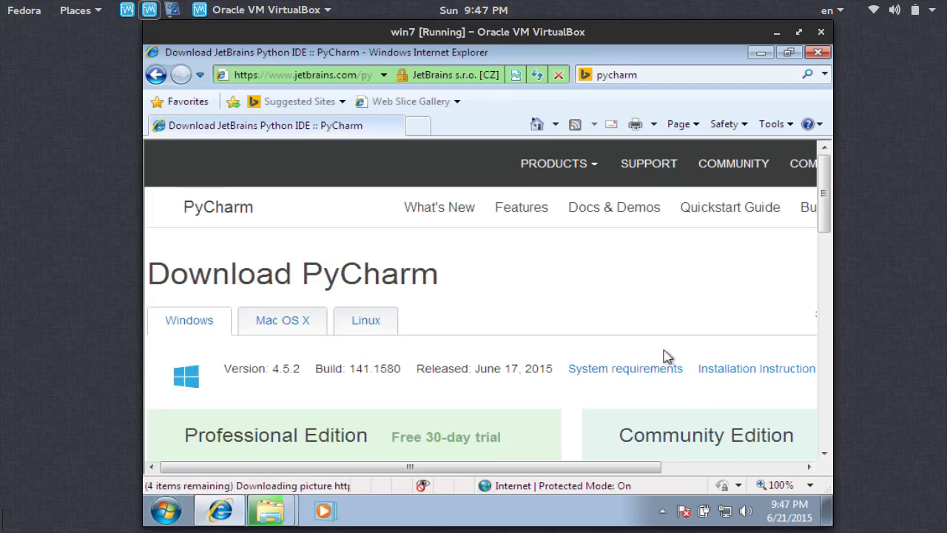
Step: Compare the Windows, Mac OS X and Linux downloads and the Professional and Community edition headings
scroll(355, 302, down, 2)
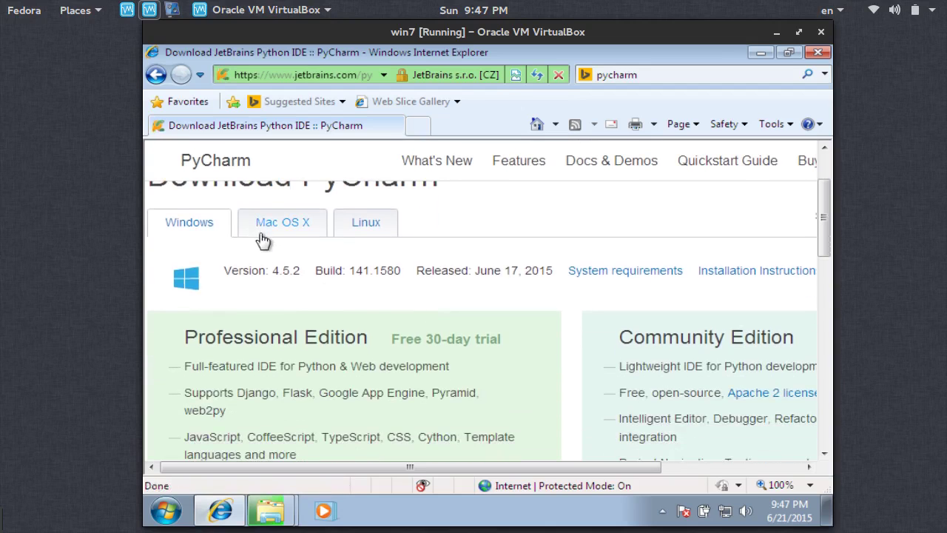
scroll(259, 235, up, 2)
click(265, 320)
click(363, 320)
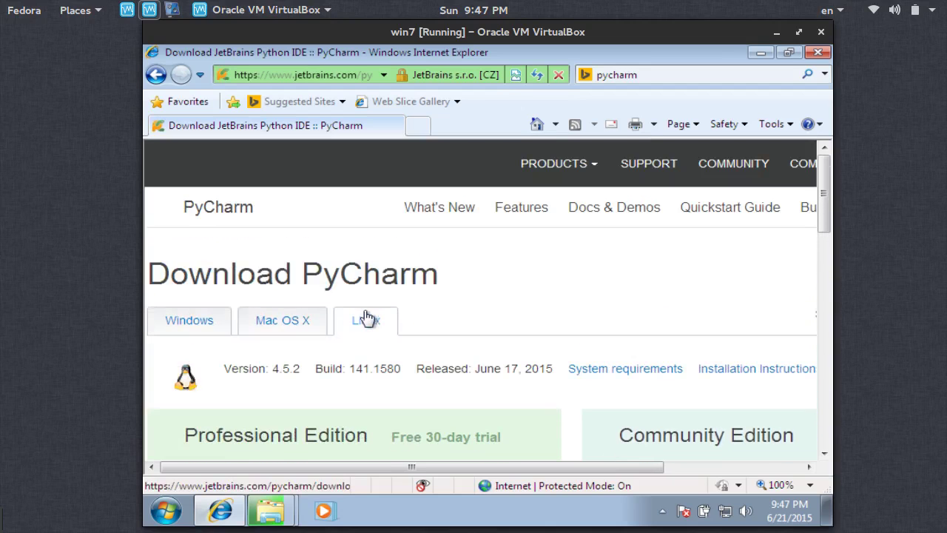
scroll(370, 318, down, 3)
scroll(370, 318, up, 3)
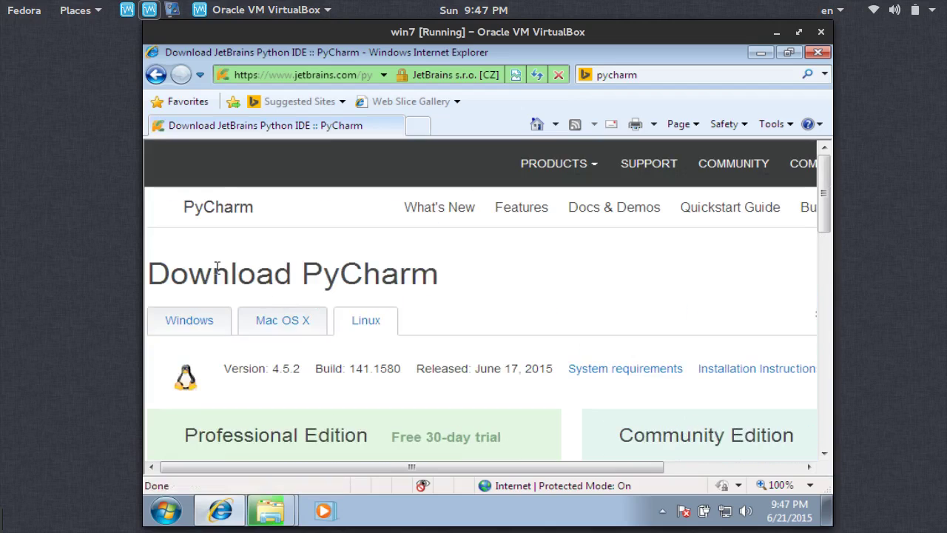
click(194, 321)
scroll(518, 283, down, 3)
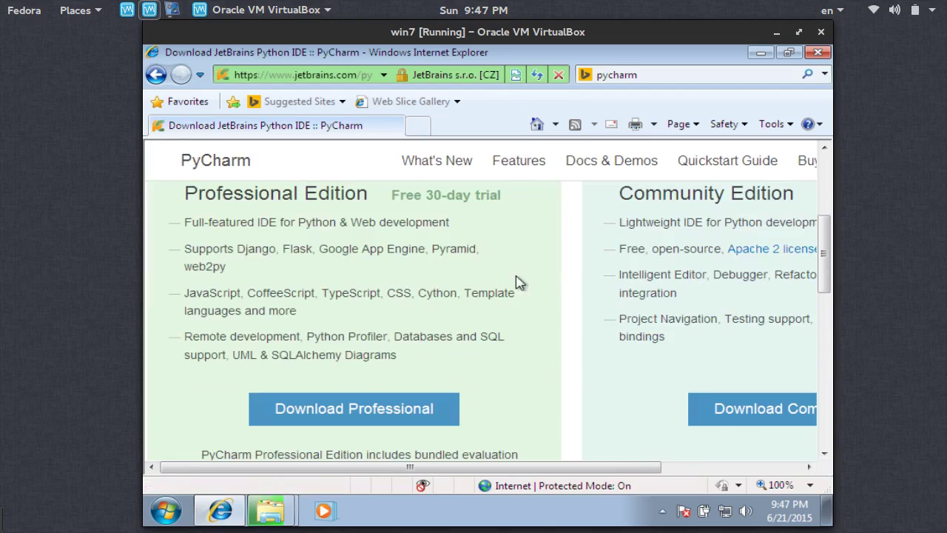
drag(221, 201, 495, 196)
drag(455, 468, 654, 463)
drag(466, 187, 650, 188)
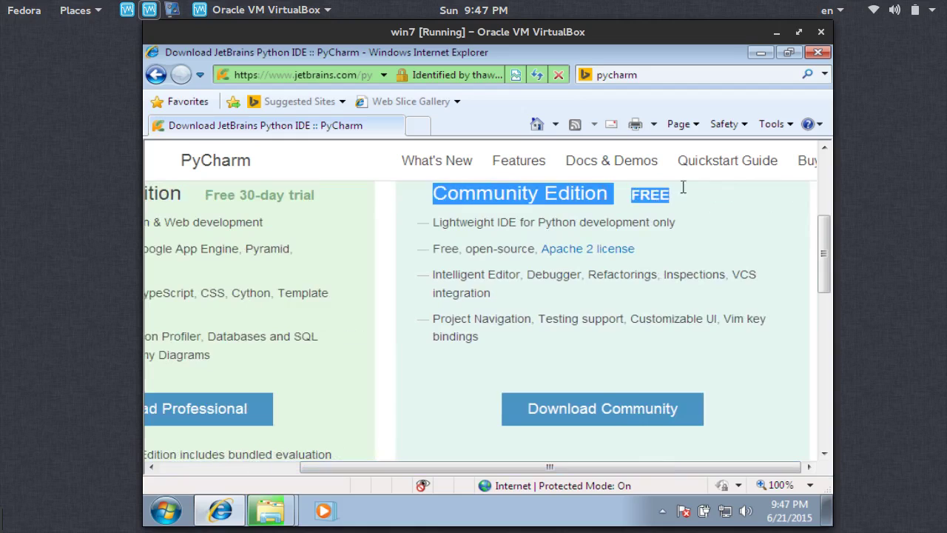
click(641, 305)
Step: Start the PyCharm Community Edition download and allow the blocked file
click(615, 406)
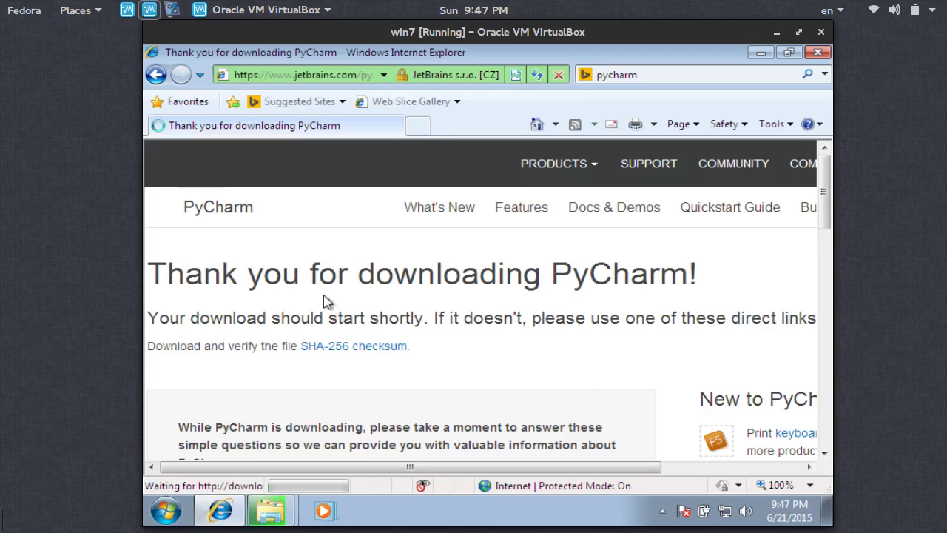
drag(148, 273, 615, 275)
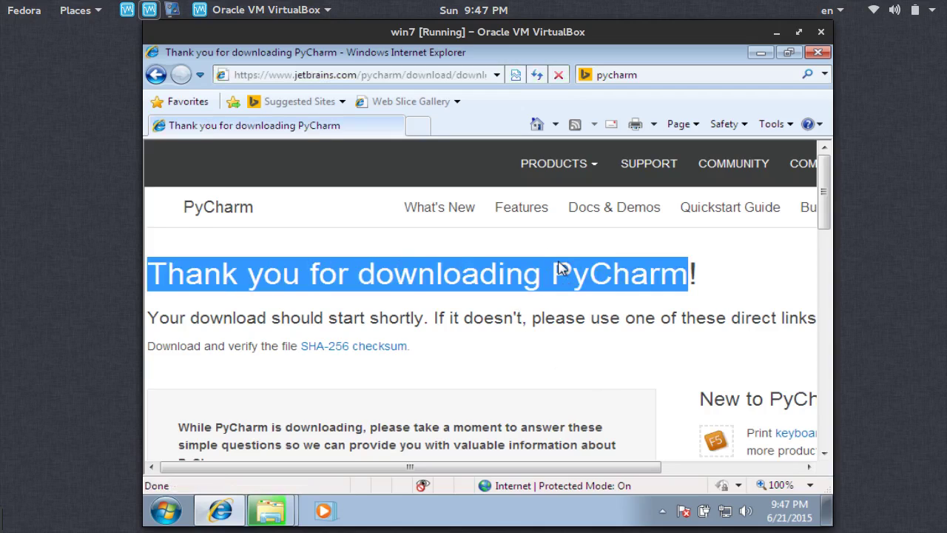
click(526, 148)
click(534, 160)
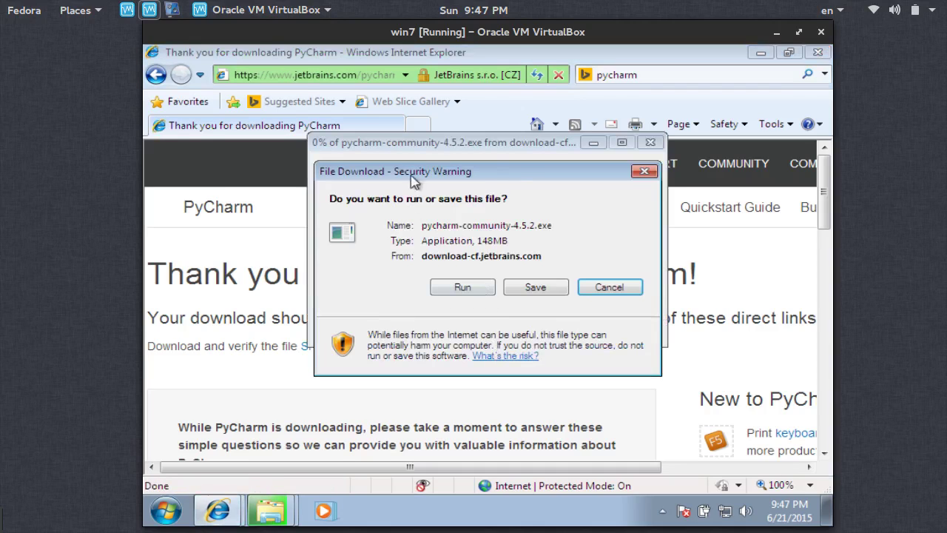
Step: Save pycharm-community-4.5.2.exe to the Desktop, then cancel the download and minimise Internet Explorer
click(512, 291)
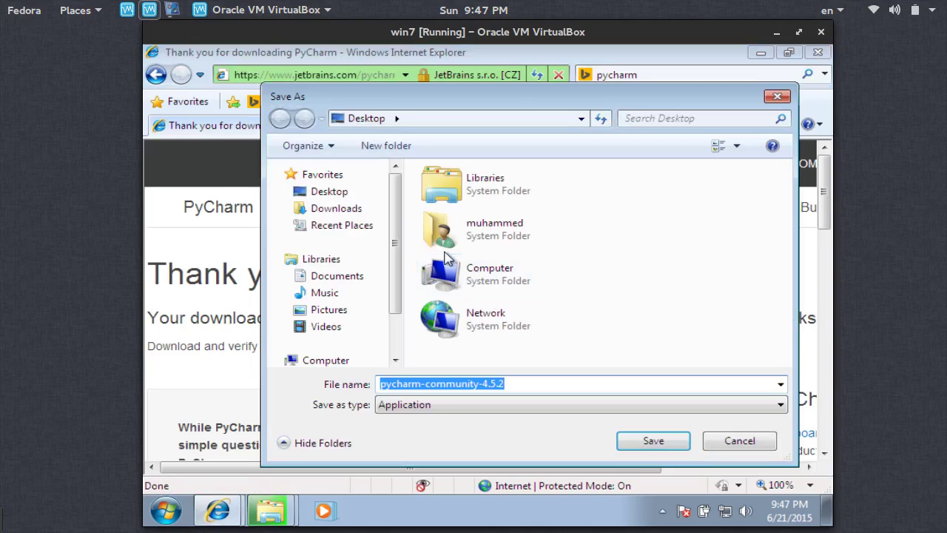
click(651, 441)
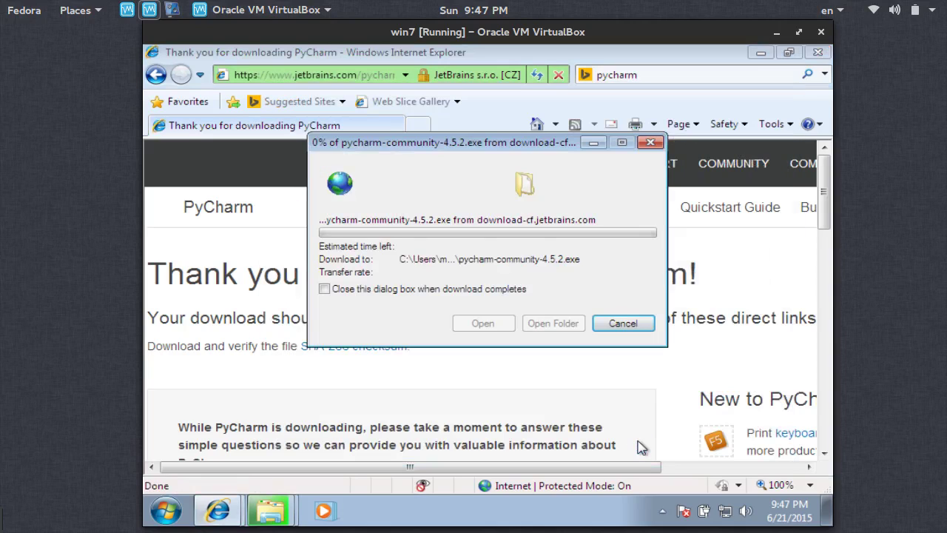
click(617, 324)
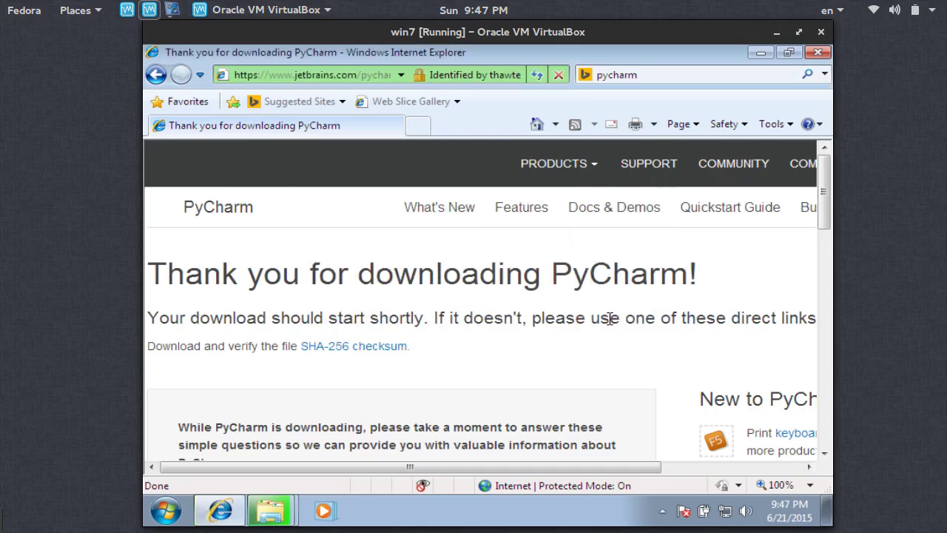
click(760, 53)
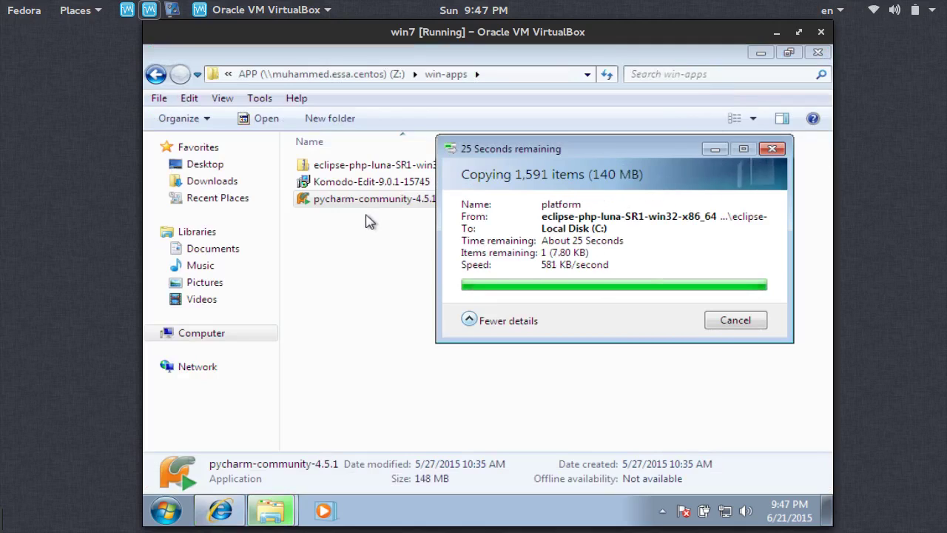
Step: Copy the Komodo-Edit-9.0.1-15745 and pycharm-community-4.5.1 installers to the Desktop using Edit > Copy to folder
drag(376, 228, 330, 185)
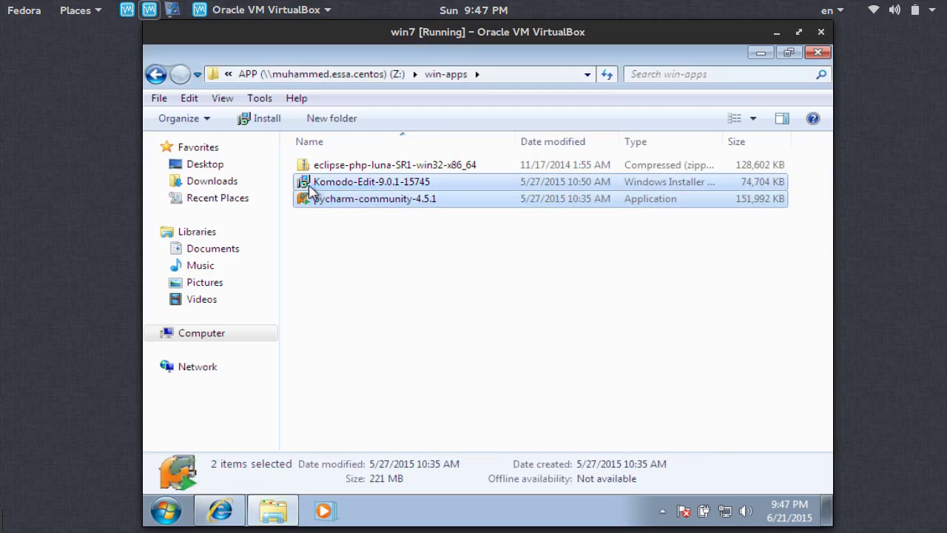
click(191, 98)
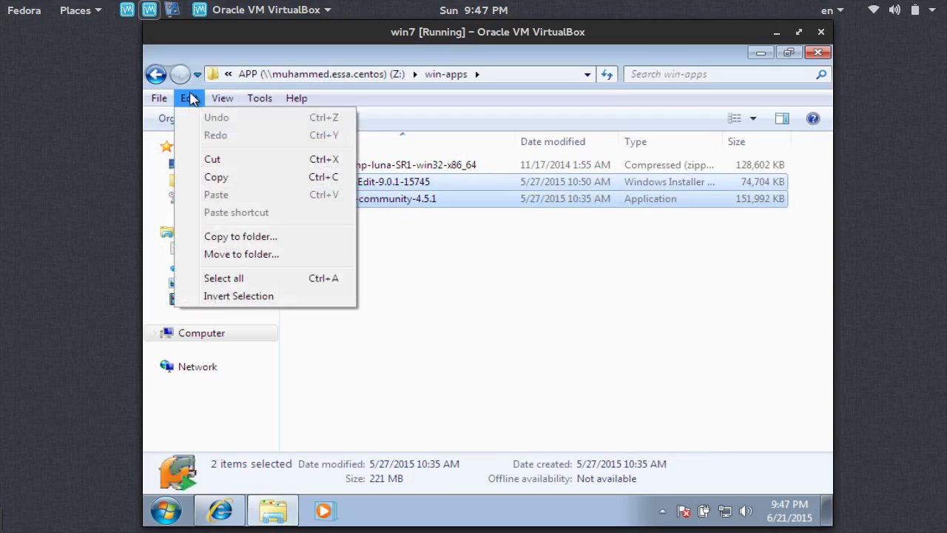
click(220, 239)
click(403, 217)
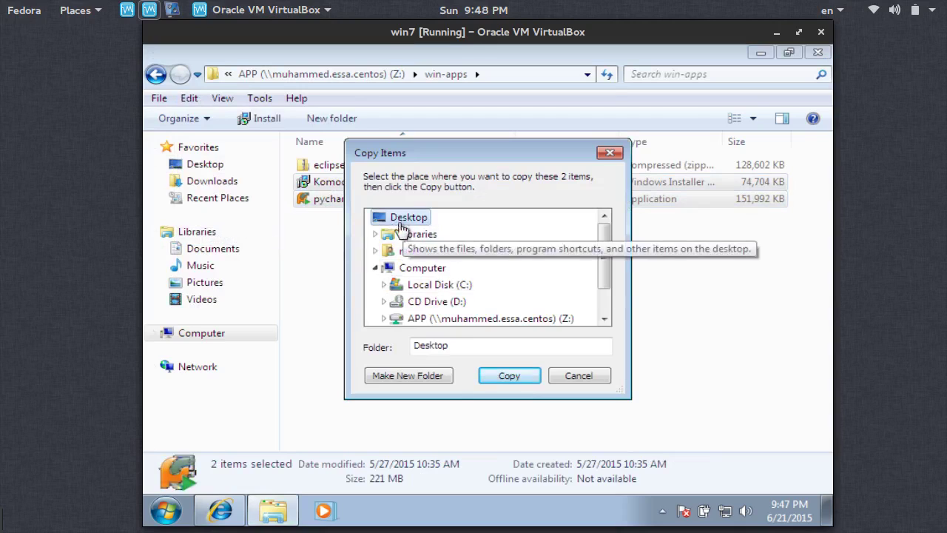
click(498, 380)
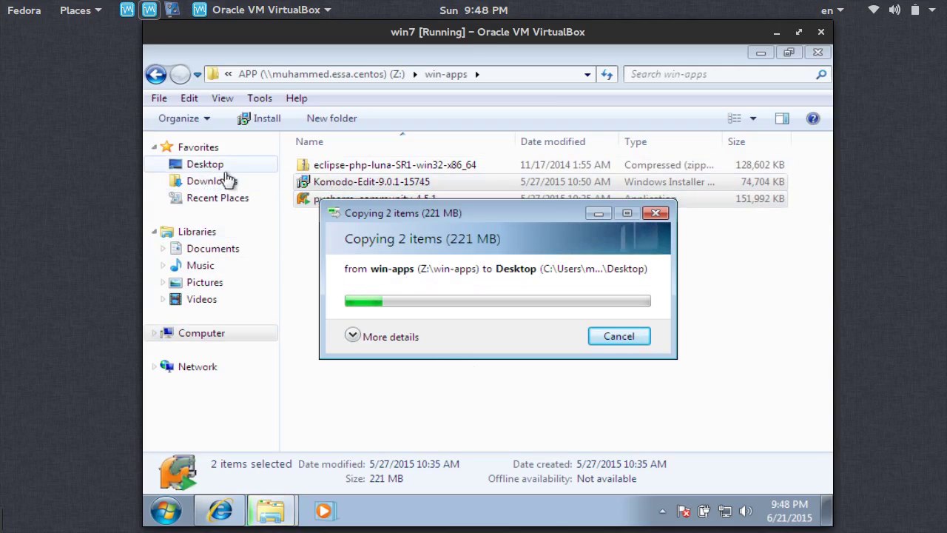
click(222, 166)
drag(348, 214, 472, 152)
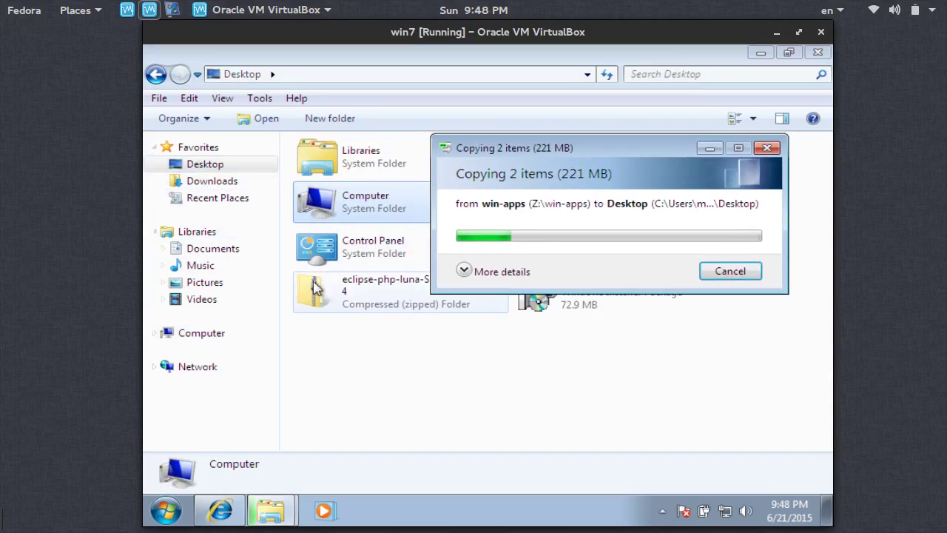
Step: Open the eclipse folder on Local Disk (C:), minimising the copy progress window
click(202, 335)
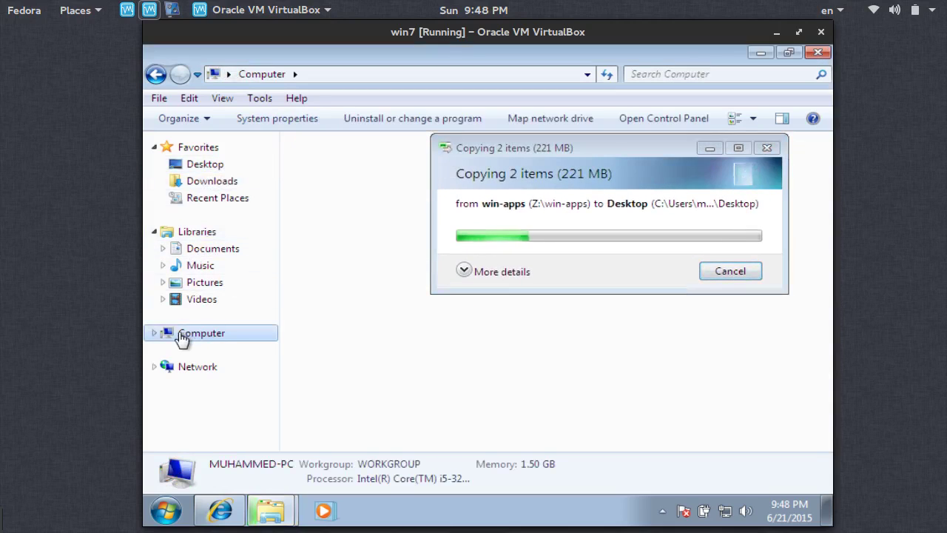
click(155, 335)
click(198, 352)
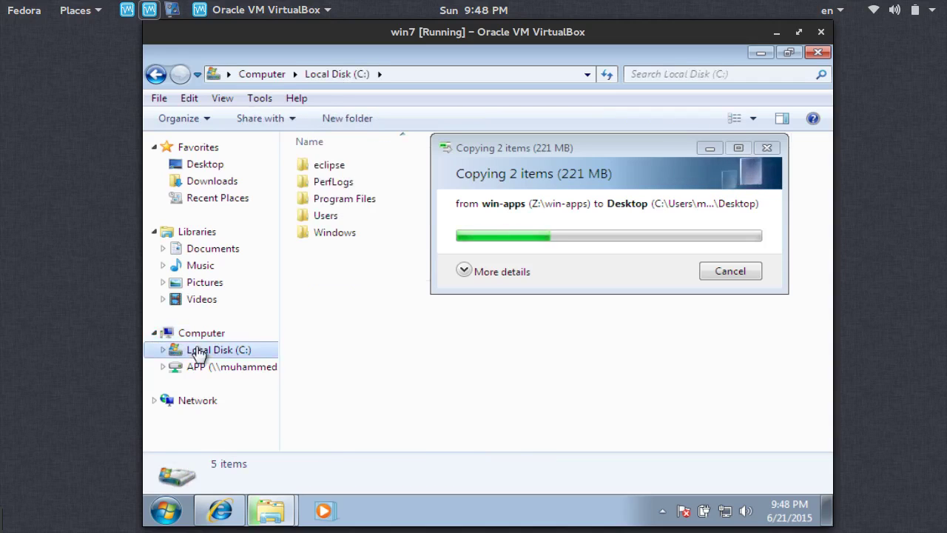
click(328, 169)
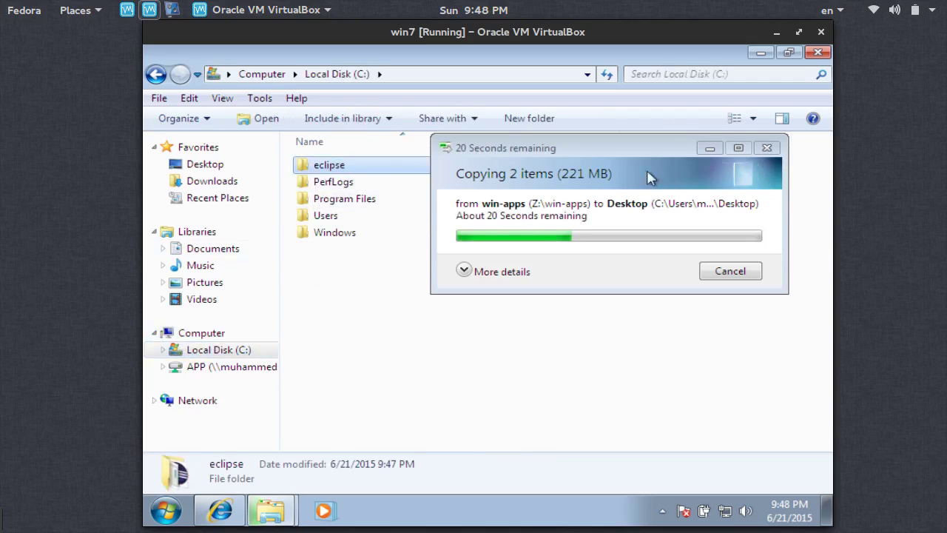
click(709, 148)
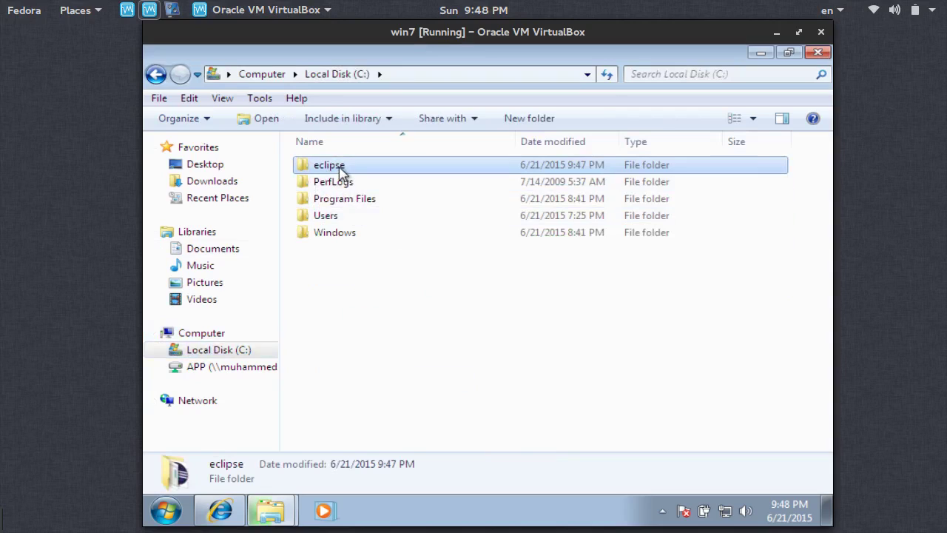
double_click(340, 172)
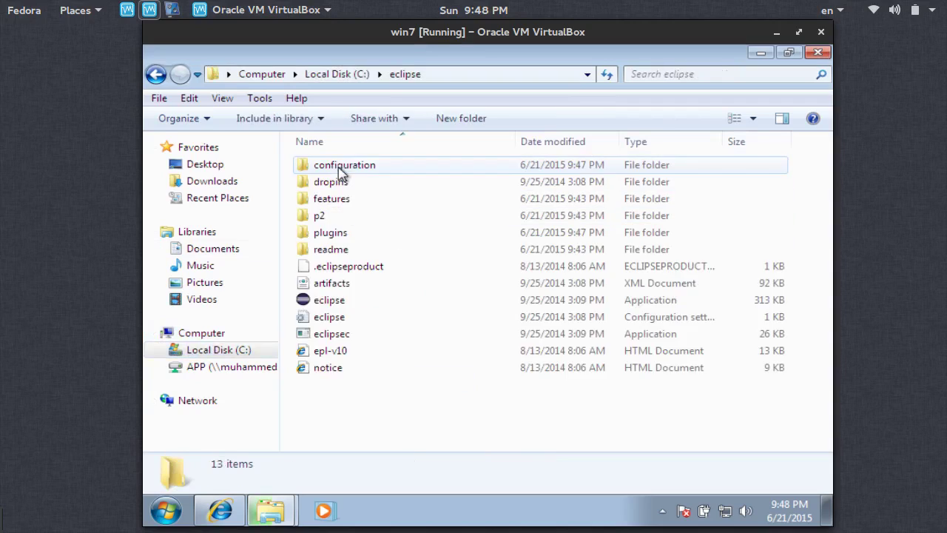
Step: Send an eclipse.exe shortcut to the desktop, confirm it appears there, and close Explorer
right_click(311, 303)
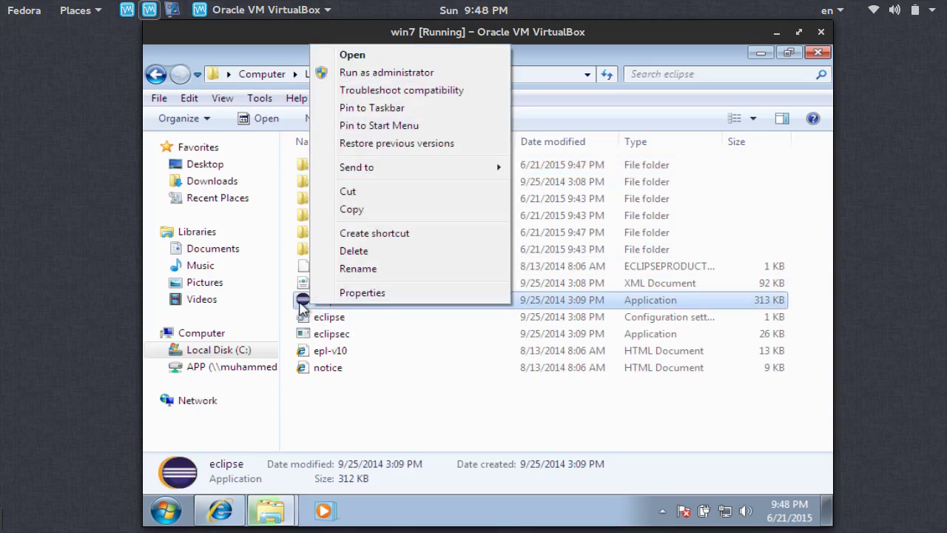
mouse_move(444, 169)
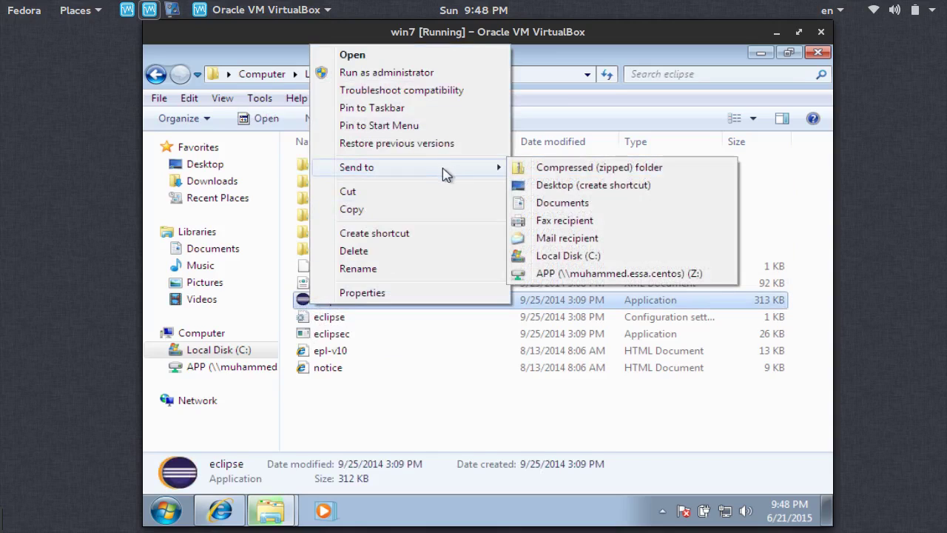
click(605, 186)
click(210, 165)
click(359, 300)
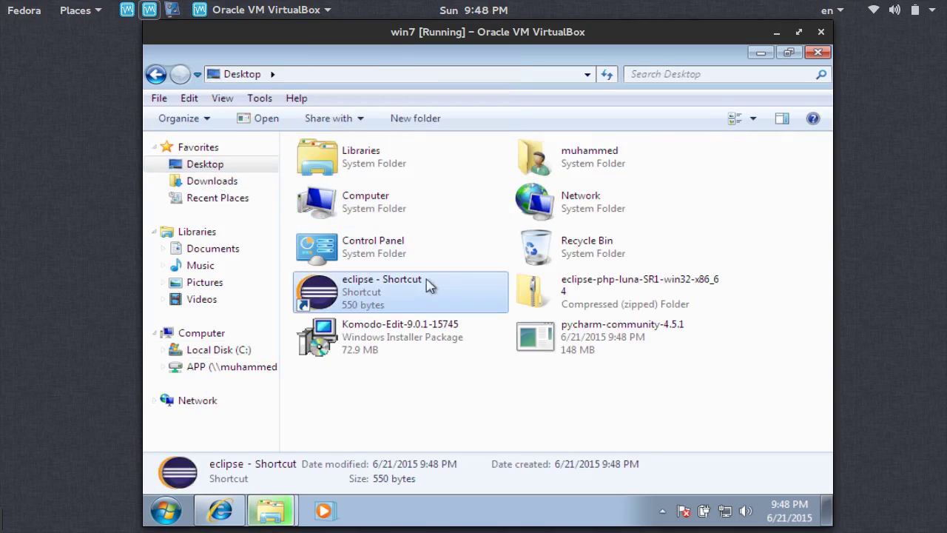
click(818, 51)
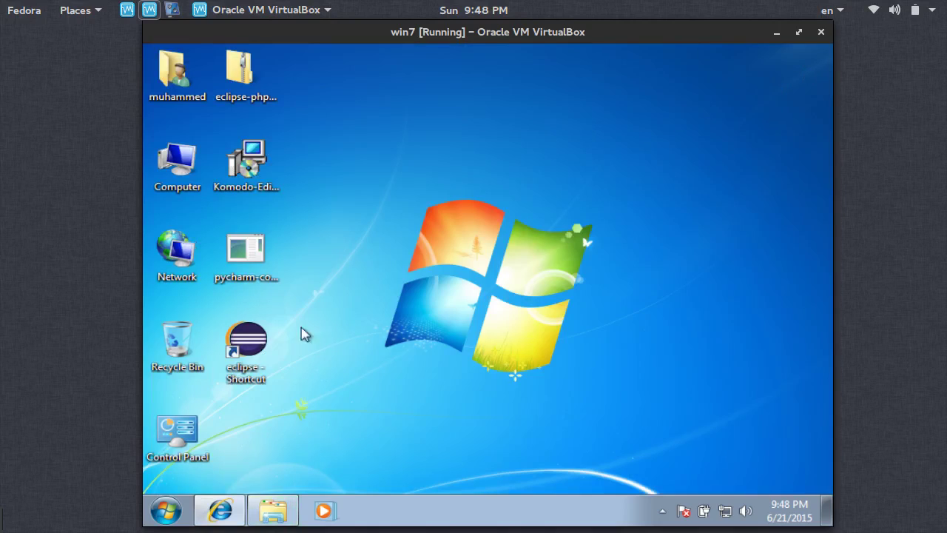
click(248, 353)
right_click(248, 351)
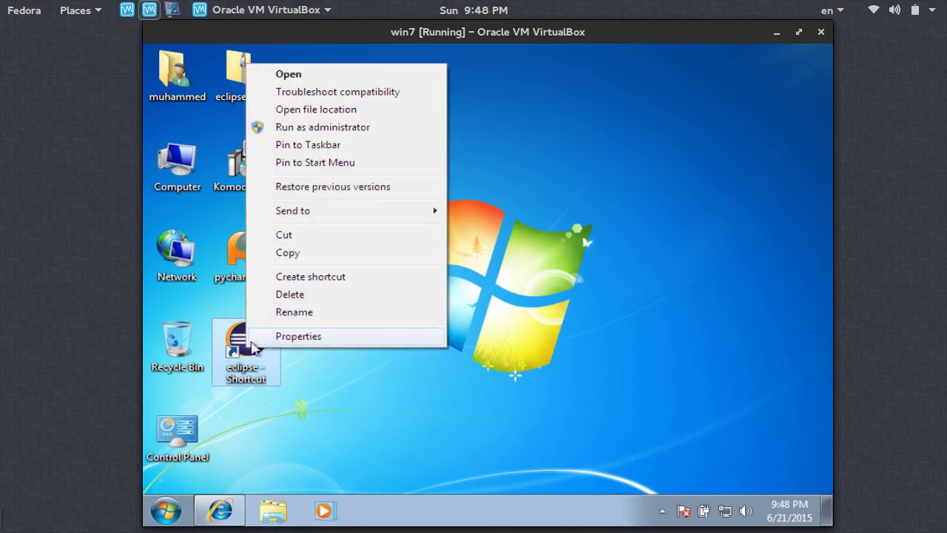
click(332, 75)
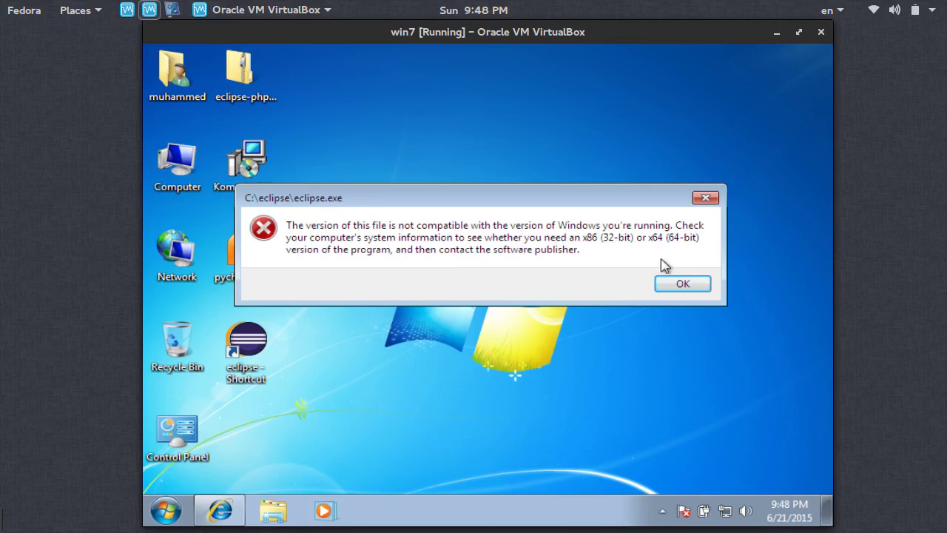
click(706, 287)
right_click(199, 170)
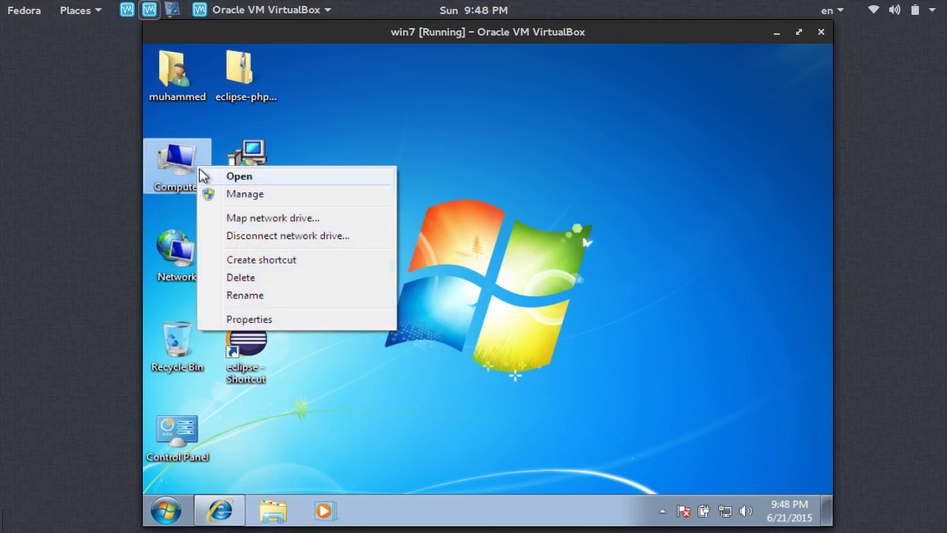
click(249, 319)
scroll(692, 298, down, 2)
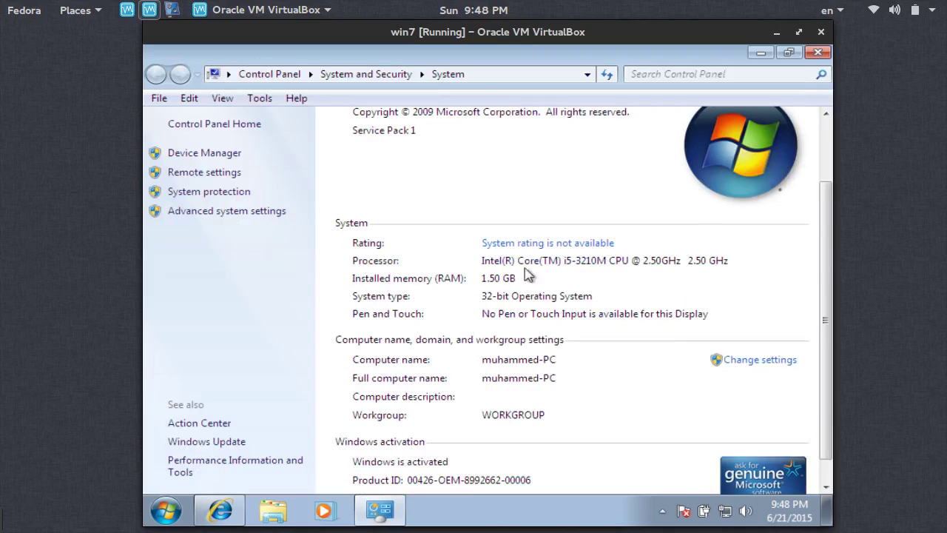
Step: Close the System information window and select the eclipse desktop shortcut
click(817, 53)
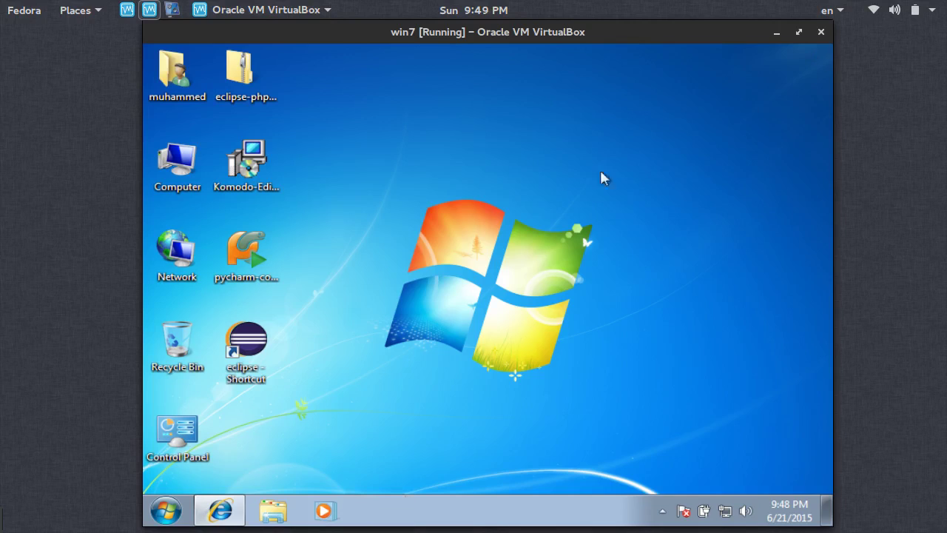
mouse_move(219, 510)
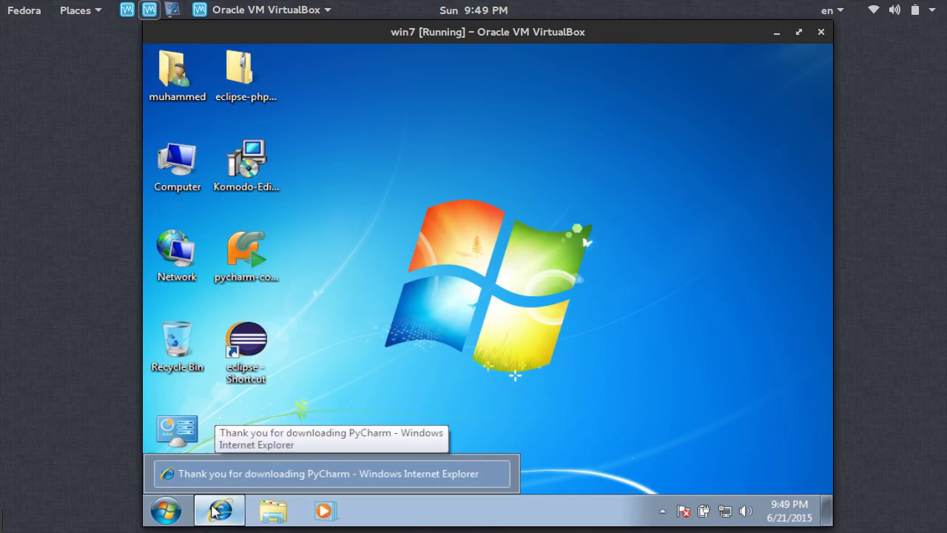
click(248, 348)
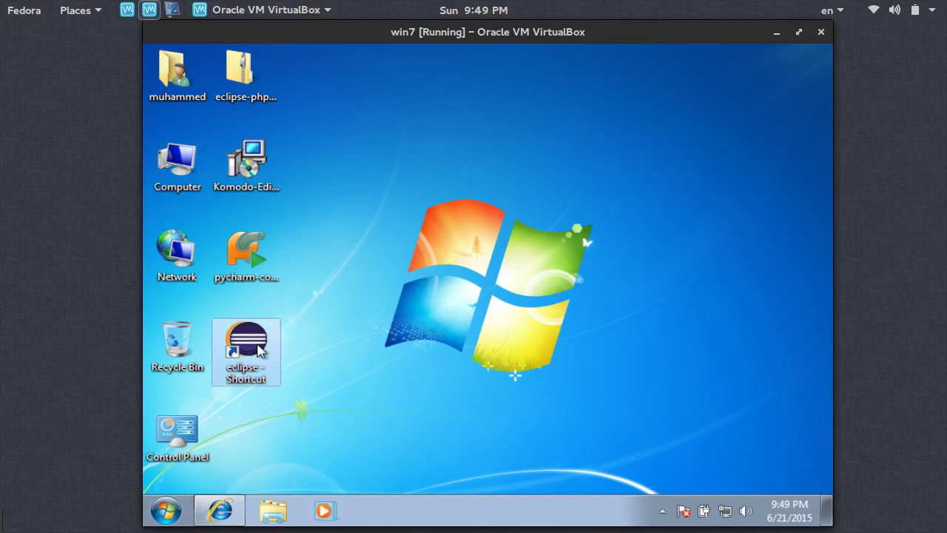
Step: Browse to Local Disk (C:) > eclipse, view eclipse.exe's Send to menu, then close Explorer
double_click(177, 164)
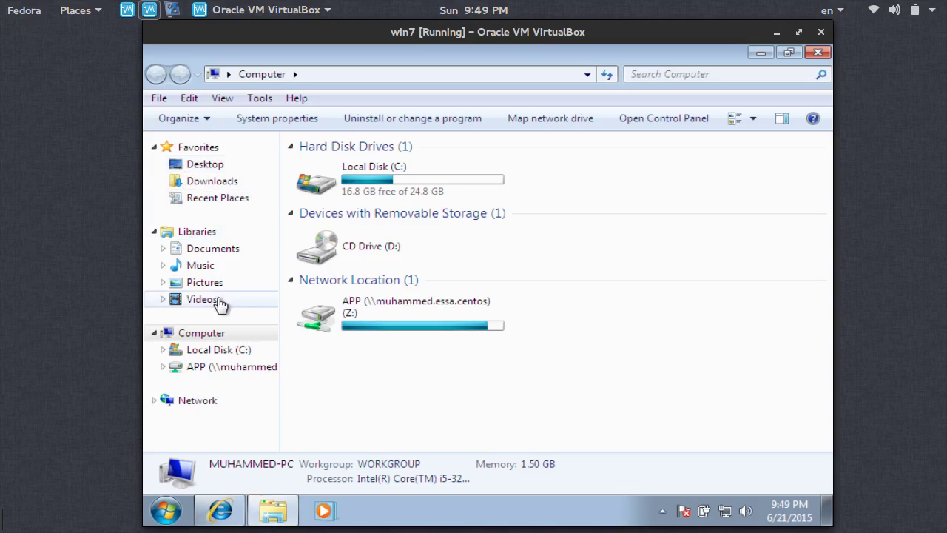
click(192, 350)
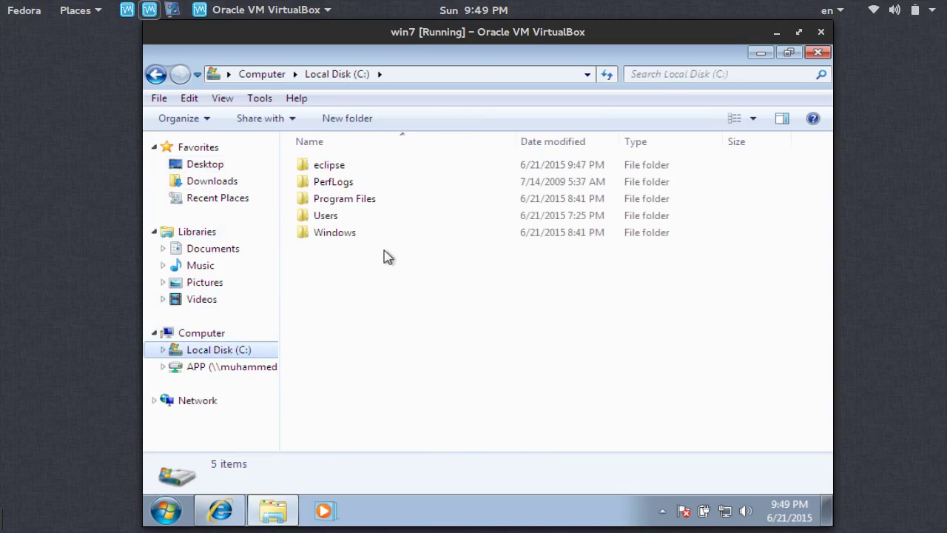
double_click(334, 172)
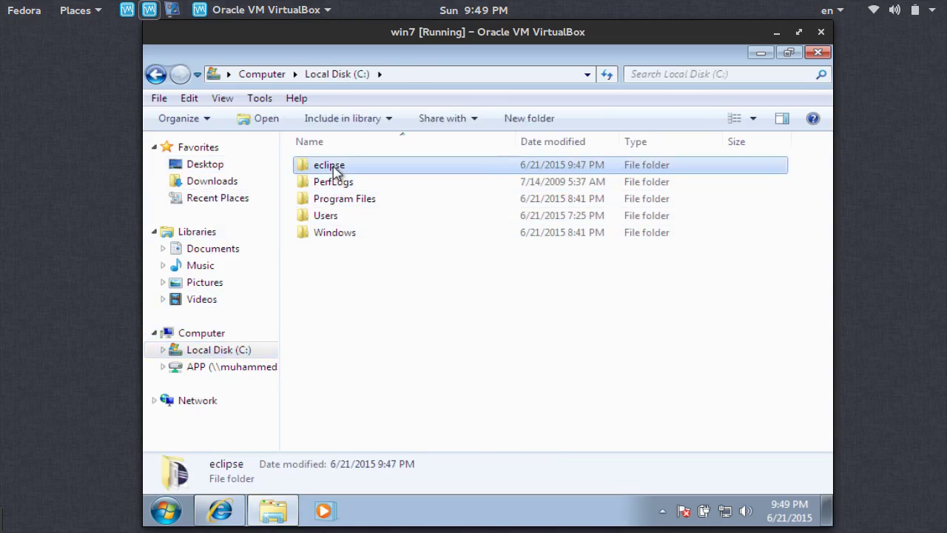
right_click(304, 311)
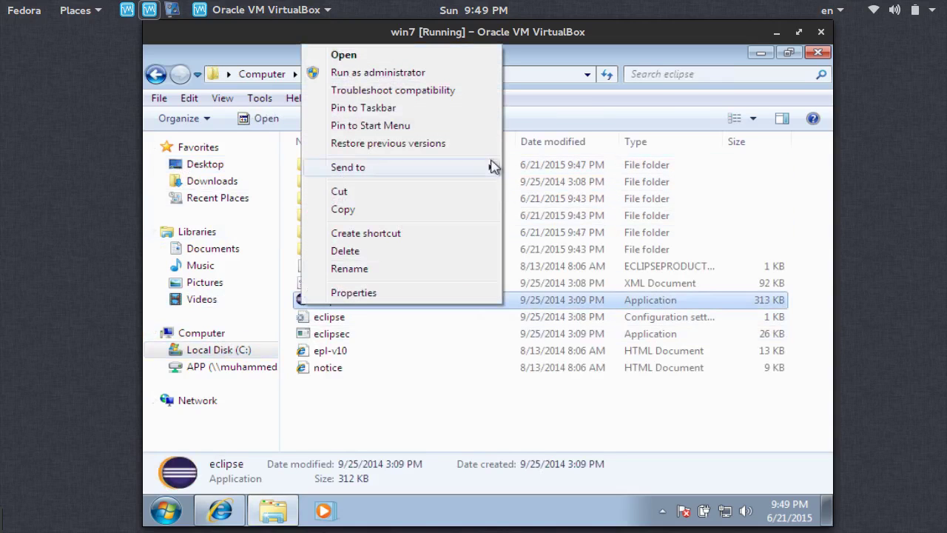
mouse_move(491, 167)
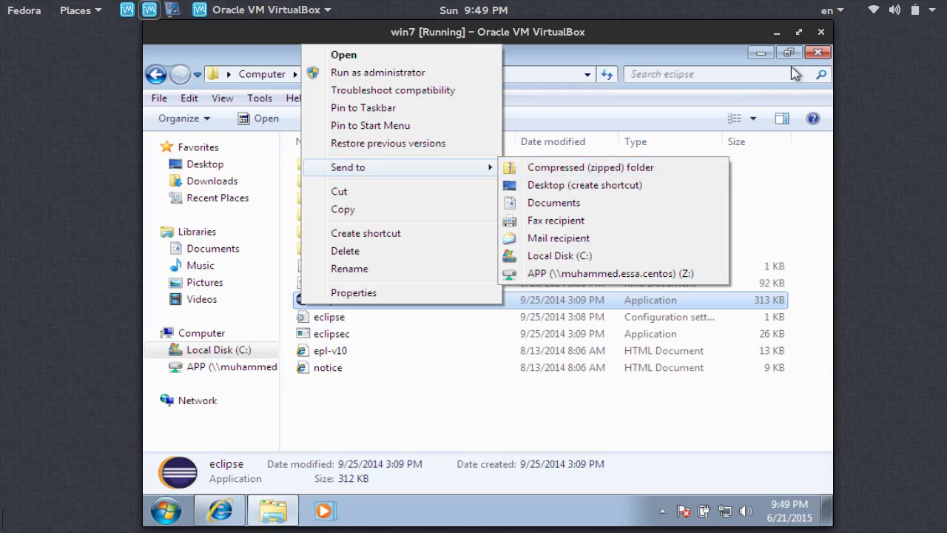
click(814, 54)
Step: In Internet Explorer, search Bing for 'eclipse', correcting the misspelled 'elipse'
click(231, 511)
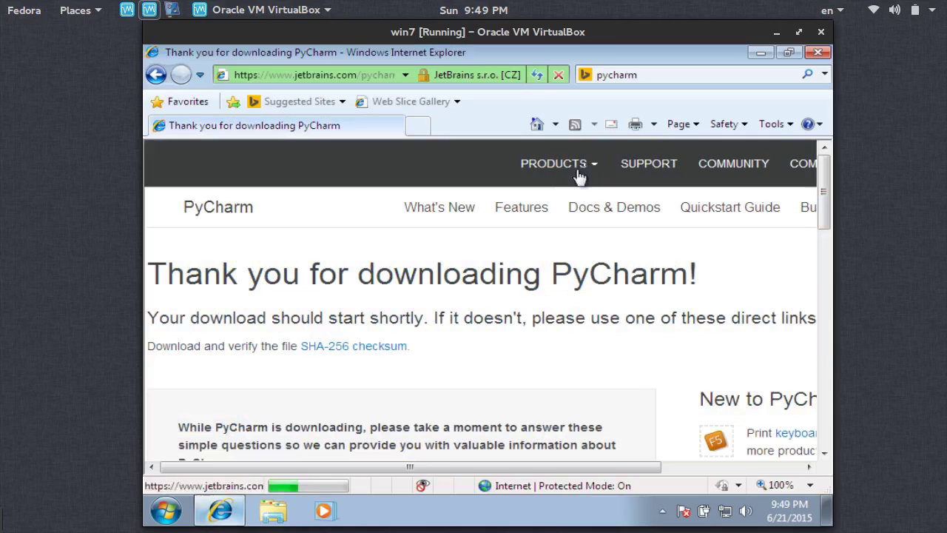
click(673, 77)
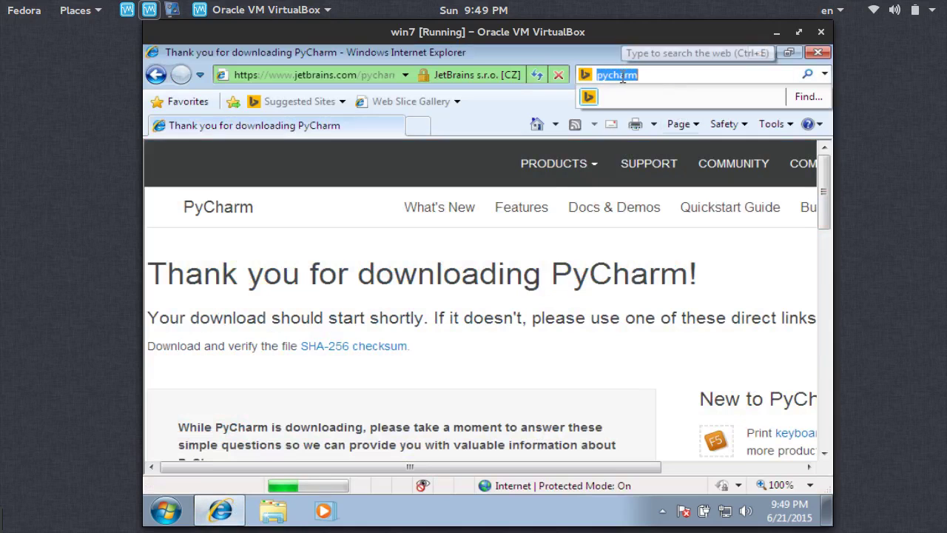
text(elipse)
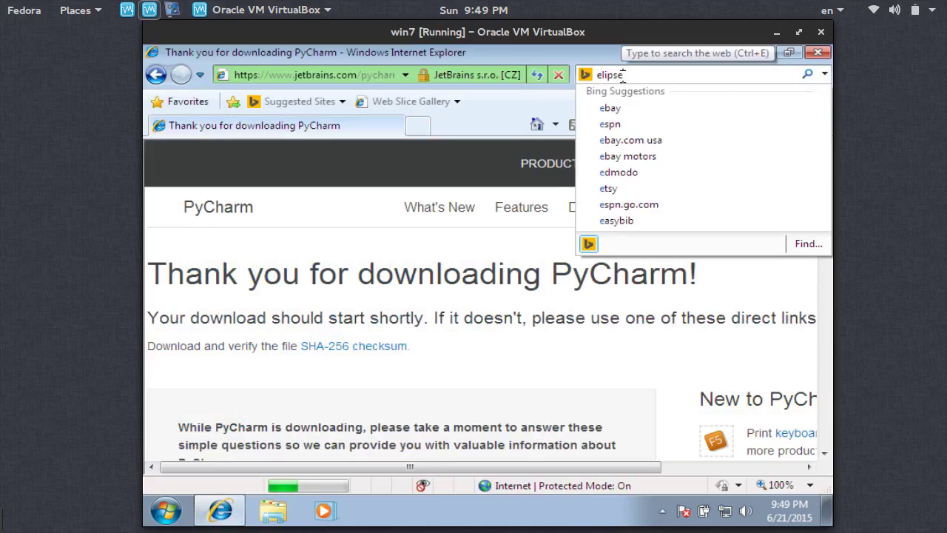
key(Return)
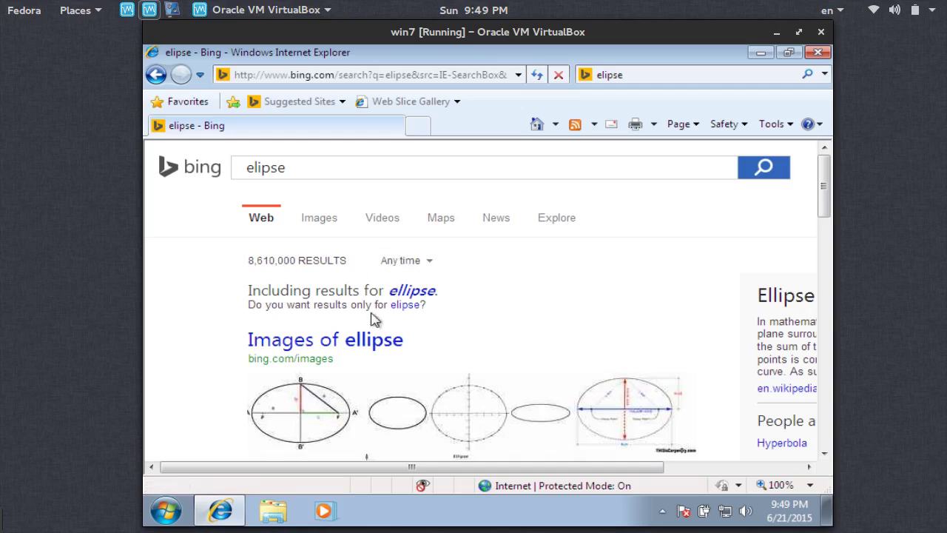
scroll(345, 336, down, 5)
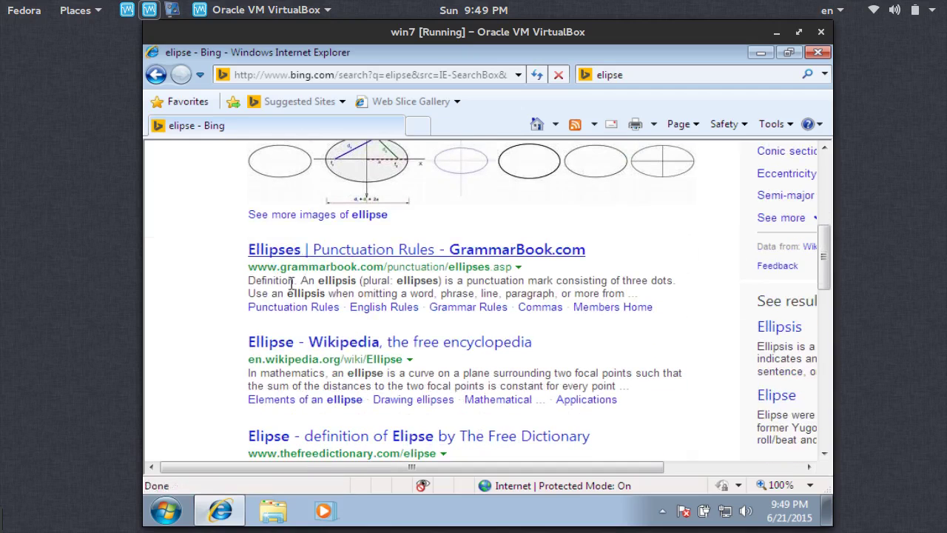
scroll(290, 249, up, 5)
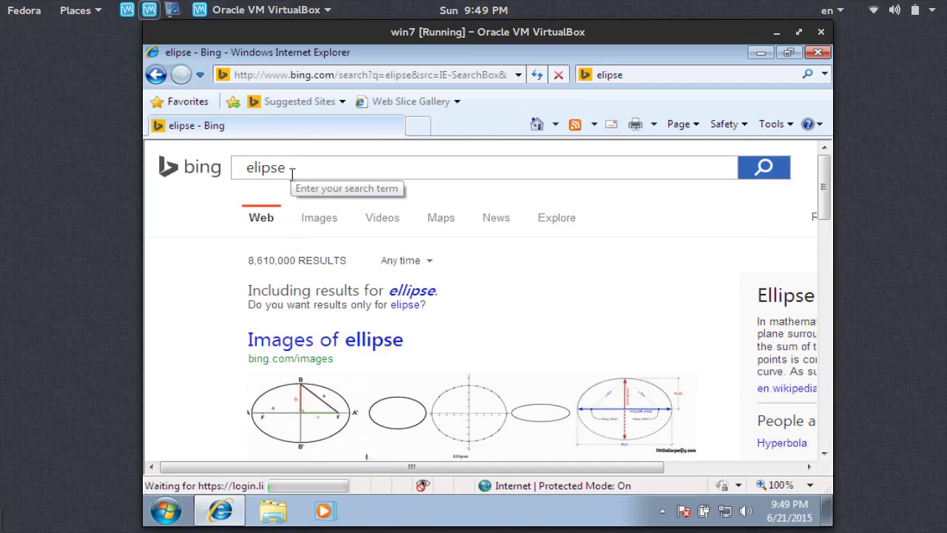
click(297, 170)
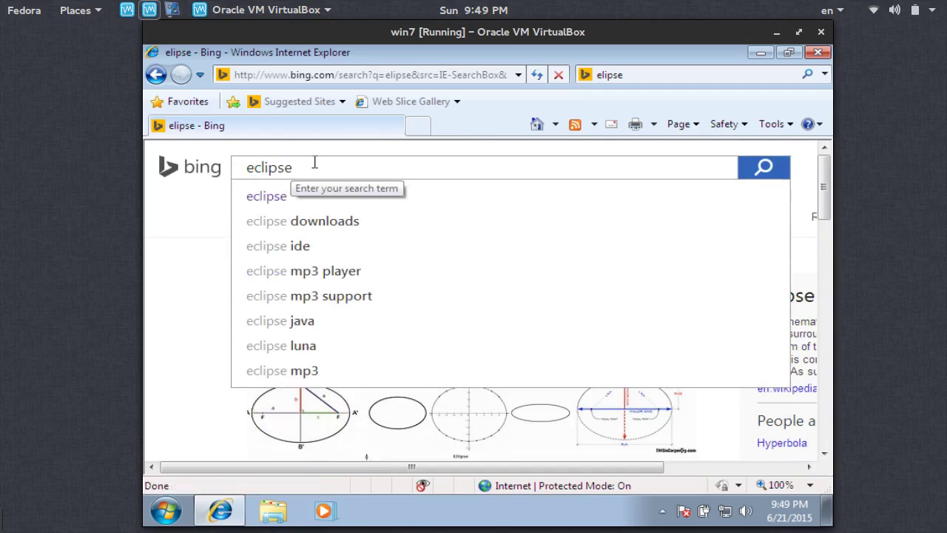
key(Return)
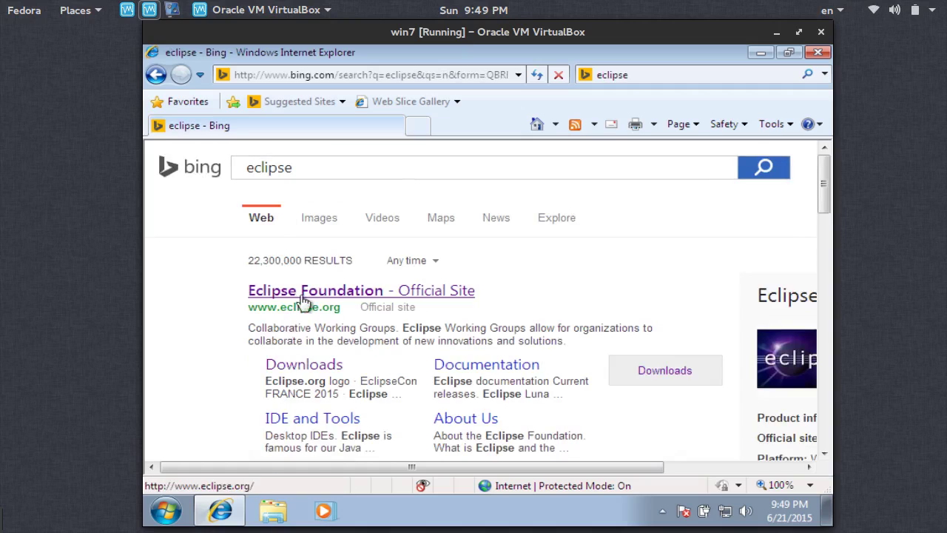
Step: On eclipse.org Downloads, pick the 32-bit Eclipse IDE for Java Developers from the suggested mirror
click(297, 362)
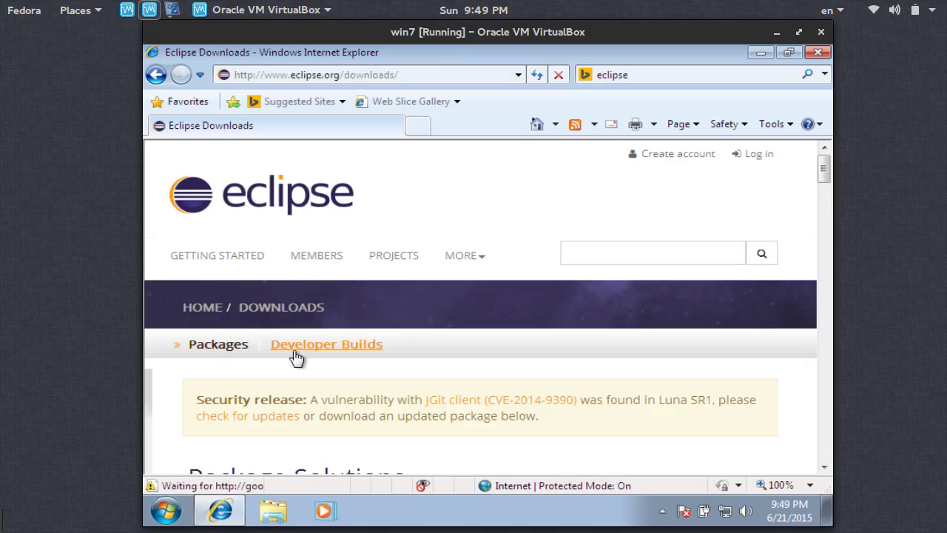
scroll(298, 359, down, 2)
scroll(300, 355, down, 3)
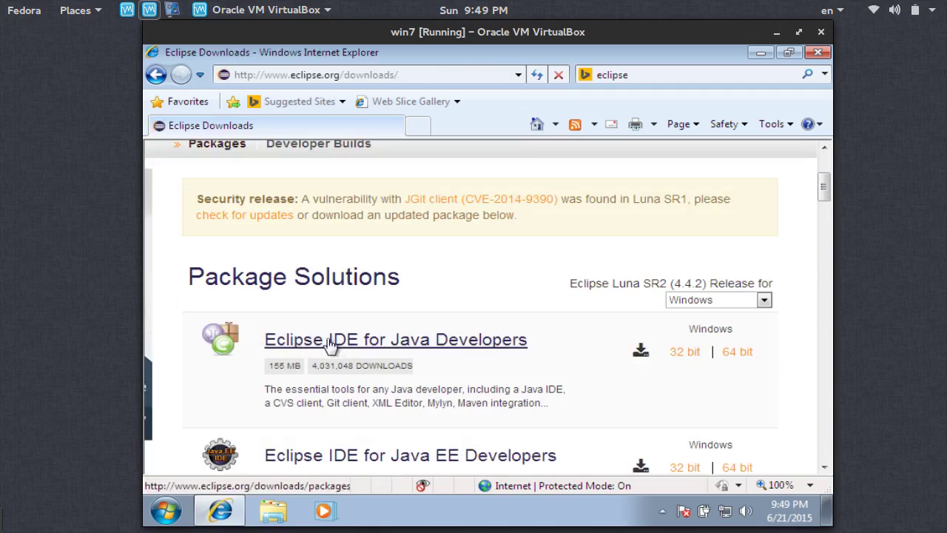
click(684, 352)
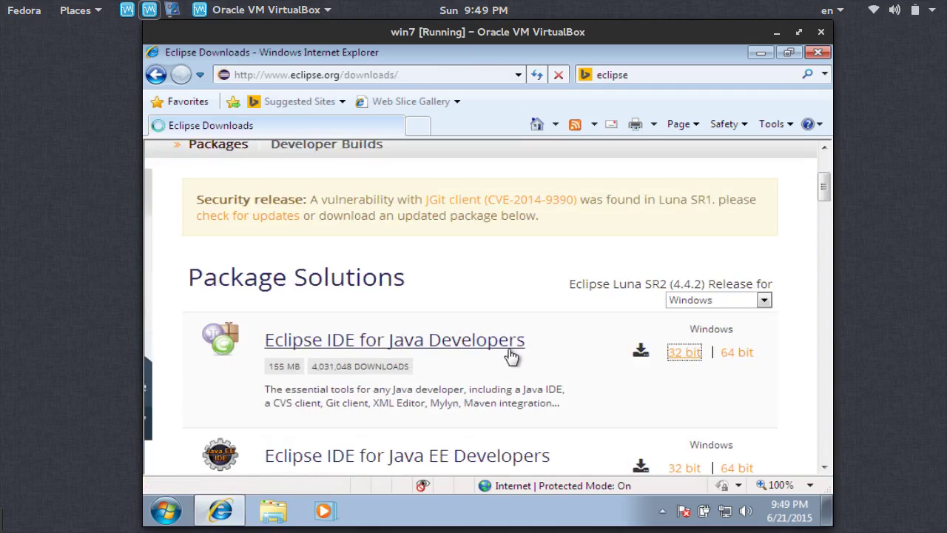
scroll(507, 353, down, 2)
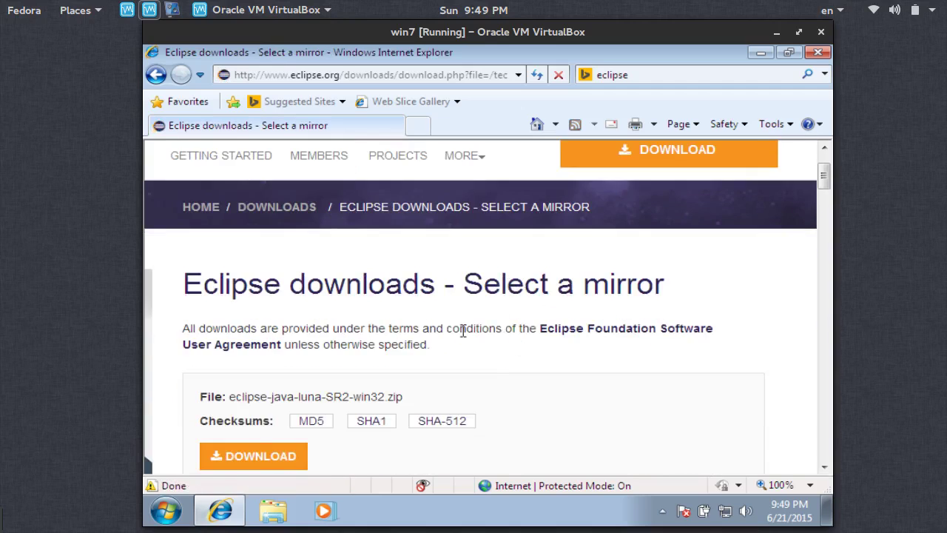
scroll(444, 337, down, 2)
click(299, 317)
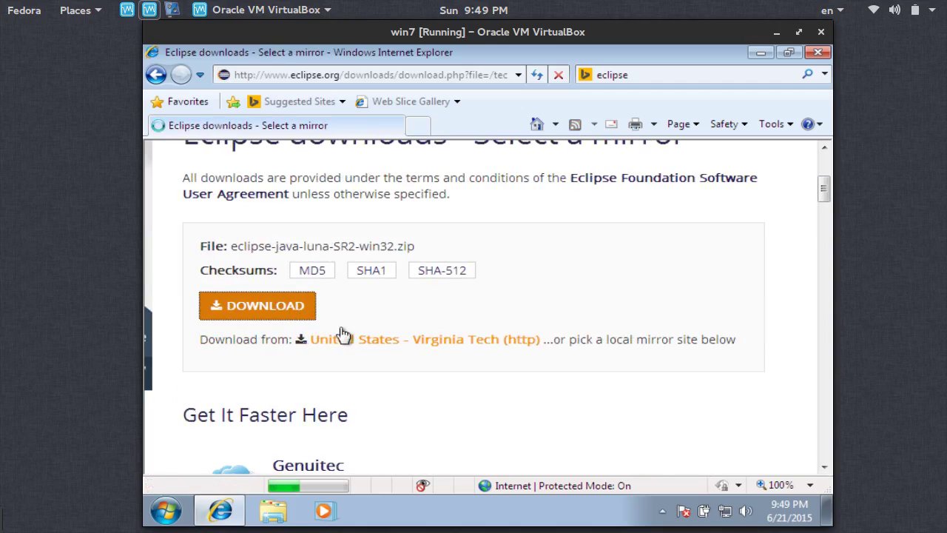
scroll(345, 332, down, 3)
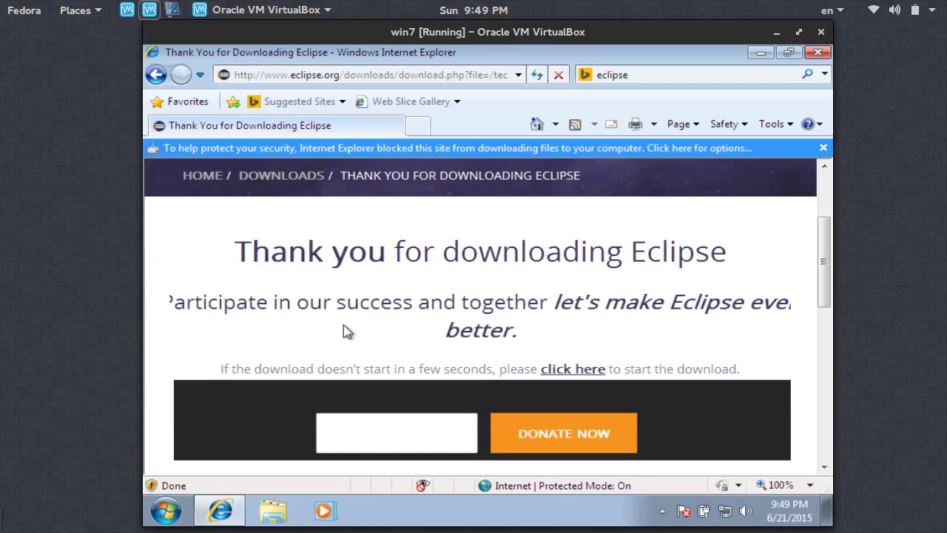
Step: Allow the blocked download, save the Eclipse zip, minimize IE and reposition the progress window
click(436, 149)
click(485, 155)
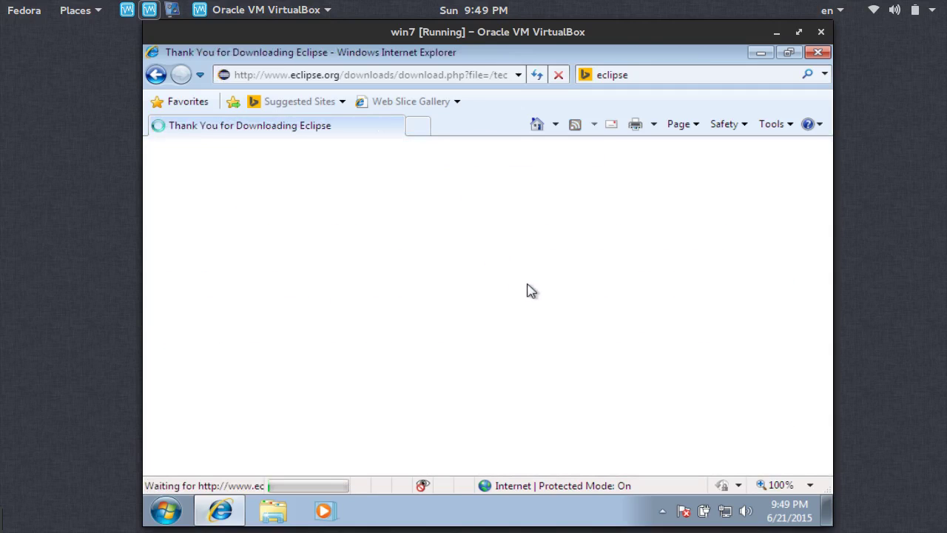
click(536, 279)
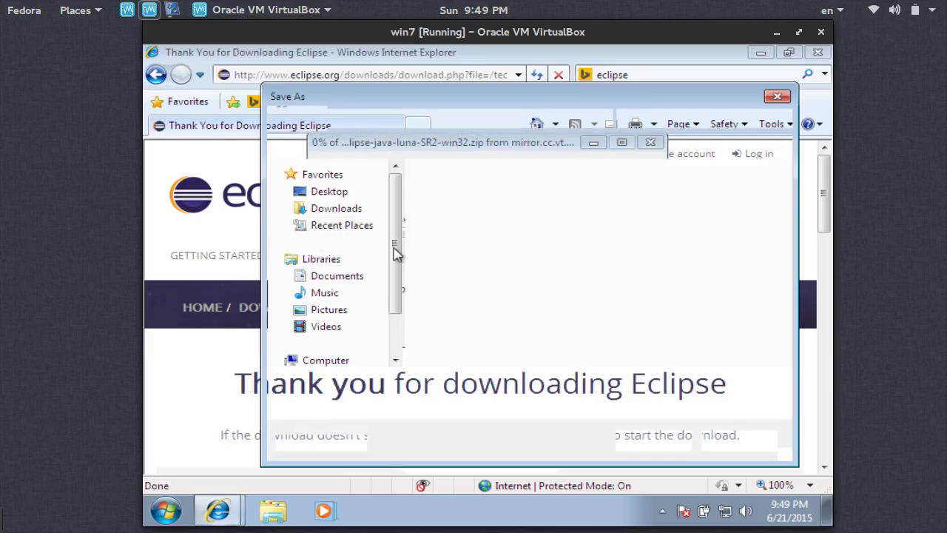
click(651, 441)
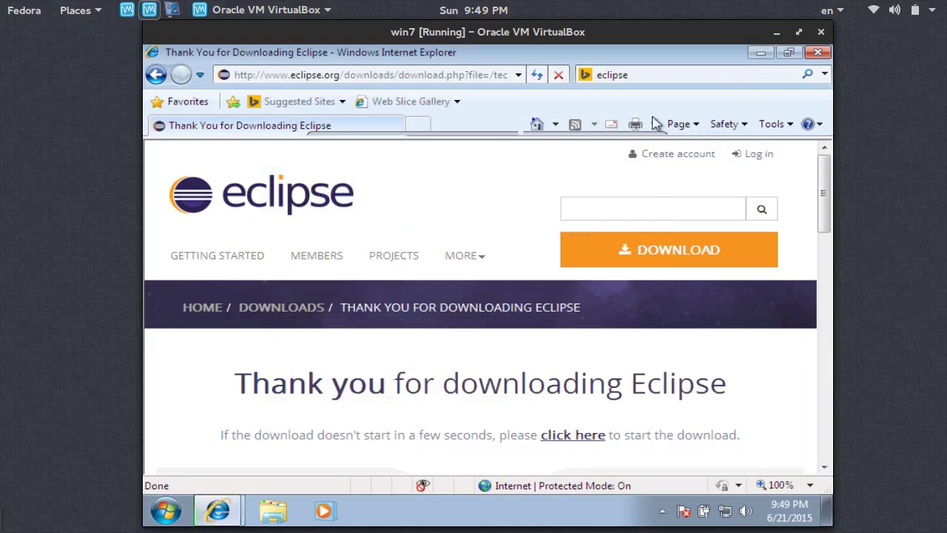
click(761, 53)
drag(470, 150, 560, 119)
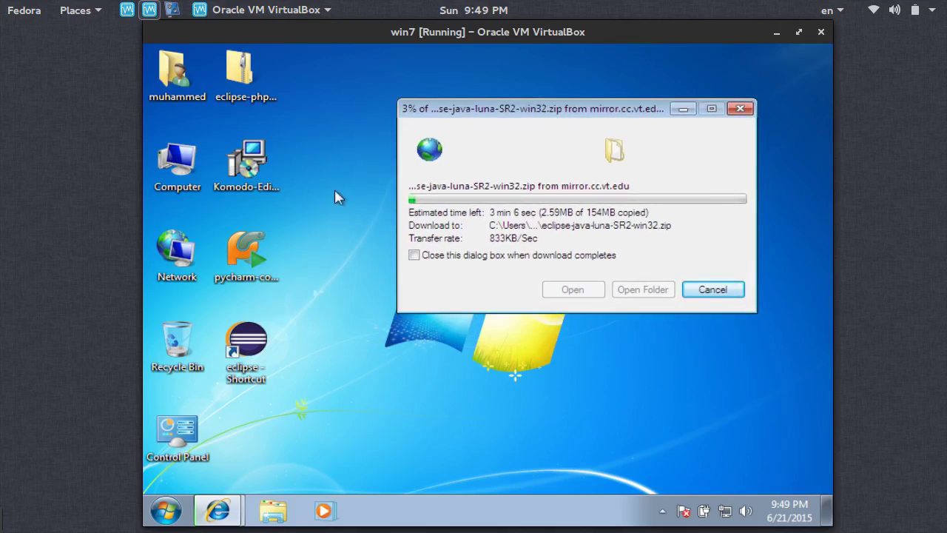
Step: Drag the eclipse-php zip into the Recycle Bin and delete the eclipse folder on Local Disk (C:)
click(272, 96)
drag(233, 97, 177, 342)
double_click(181, 175)
double_click(475, 174)
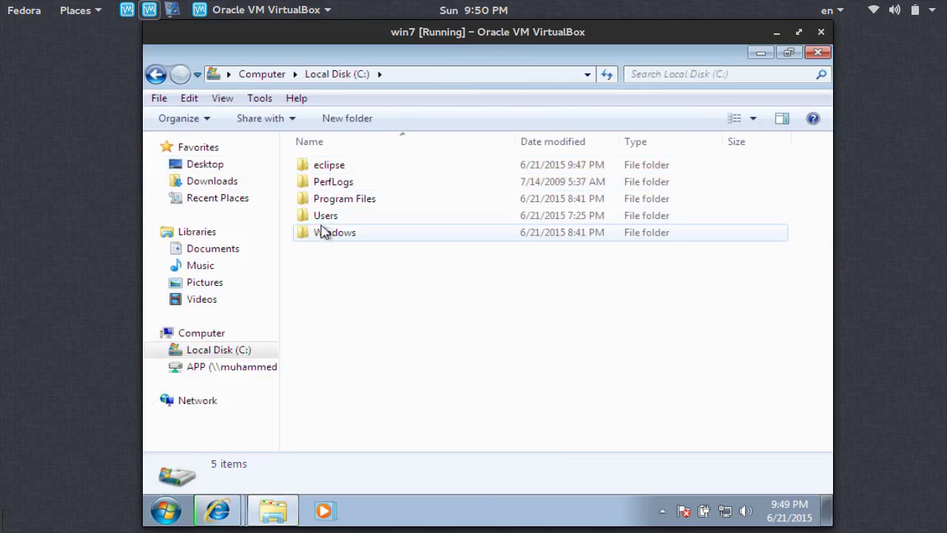
click(318, 169)
right_click(310, 168)
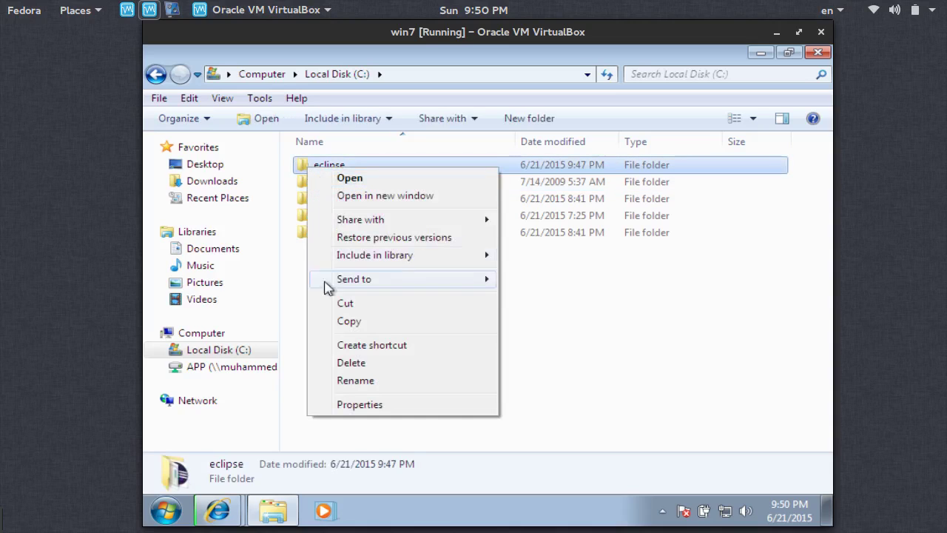
click(328, 362)
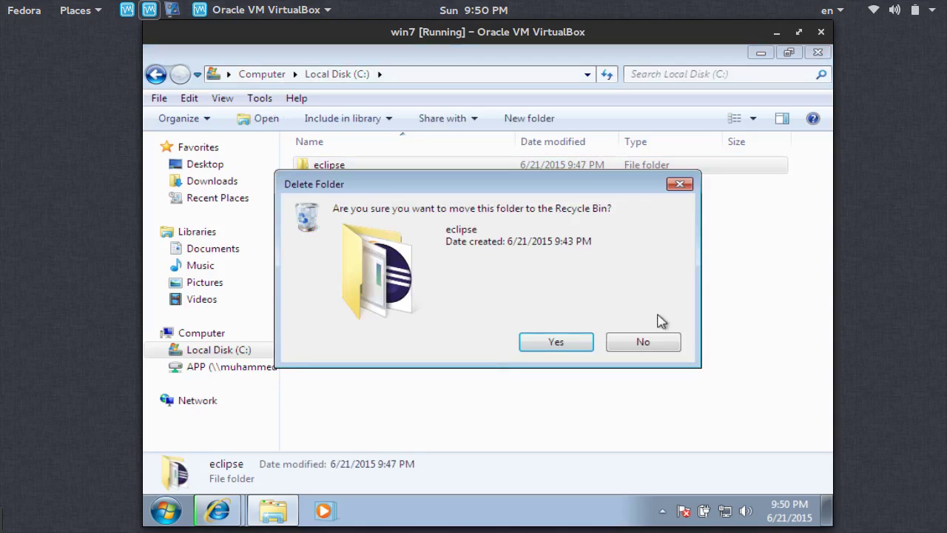
click(577, 346)
click(818, 52)
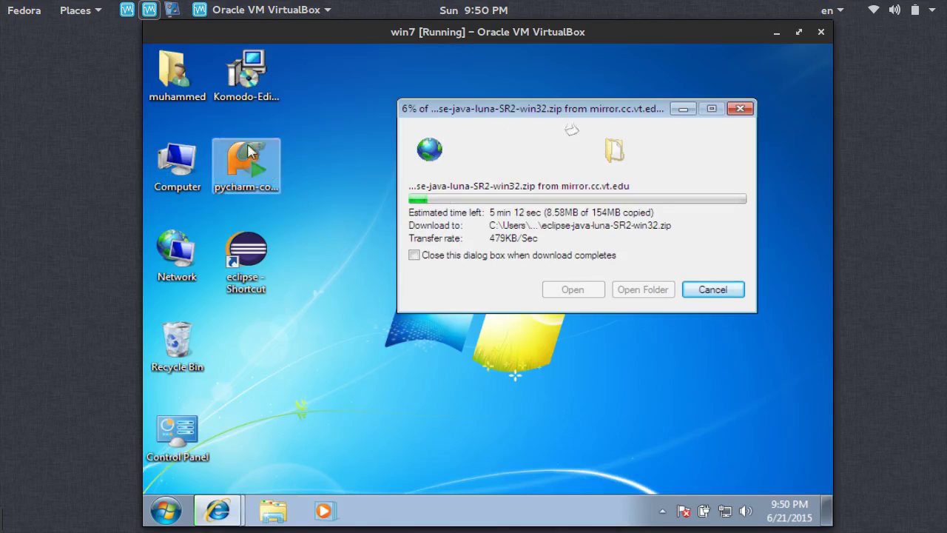
Step: Run the Komodo Edit installer, accept the license, keep default options and start installing
double_click(247, 74)
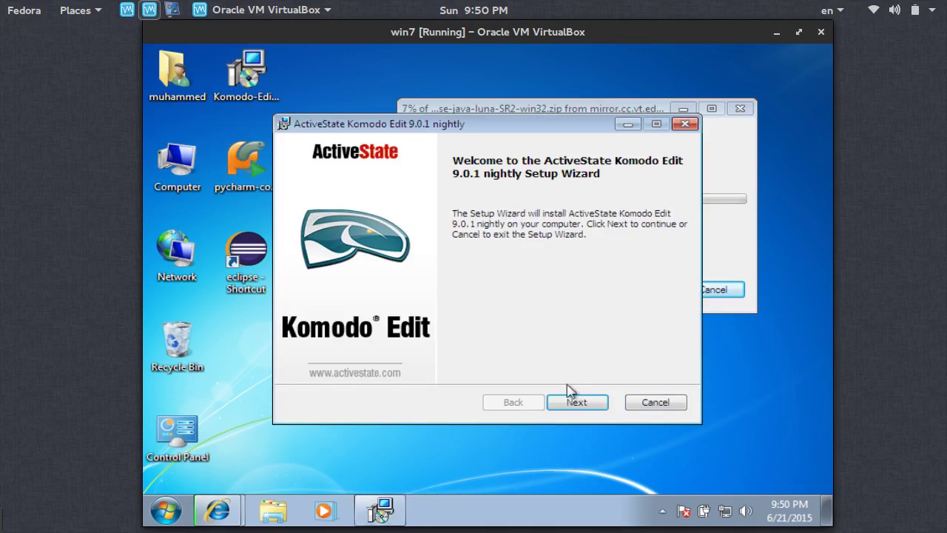
click(576, 402)
click(392, 366)
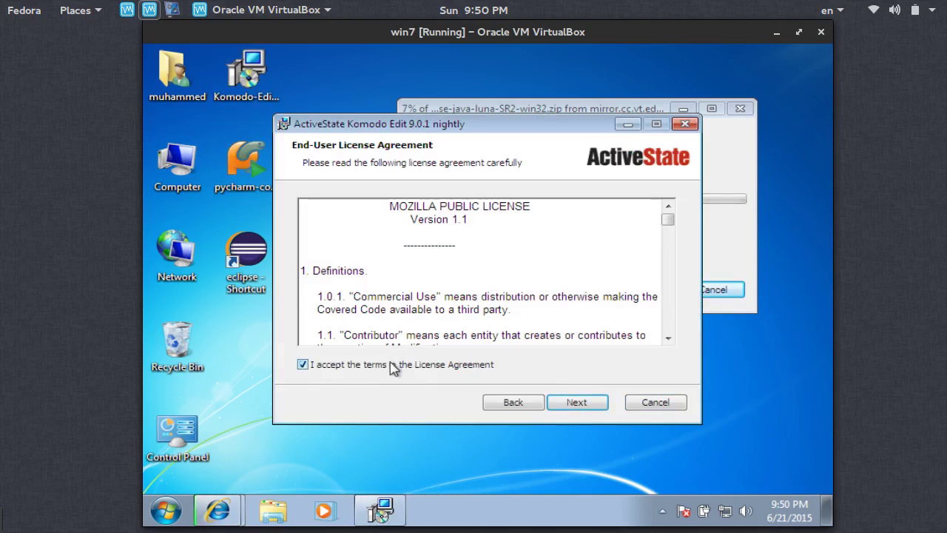
click(564, 404)
click(570, 406)
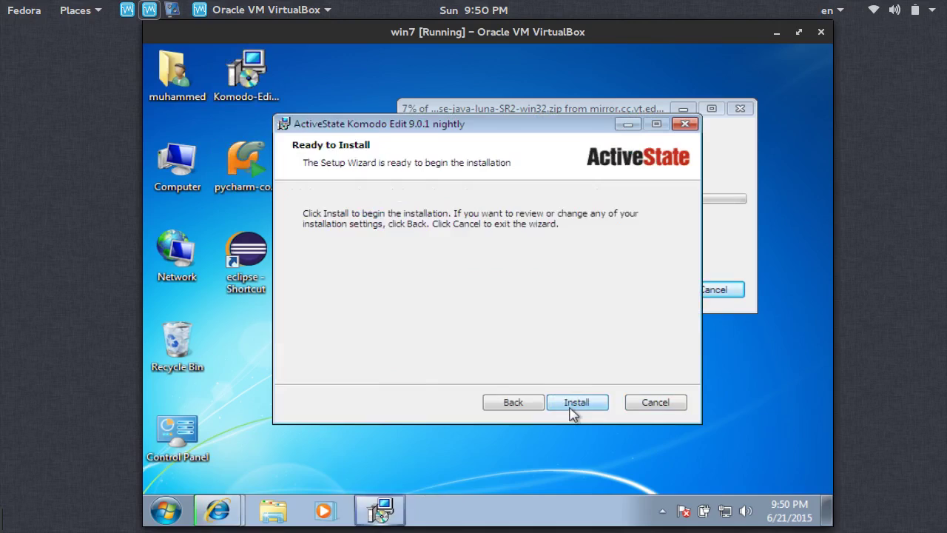
click(570, 406)
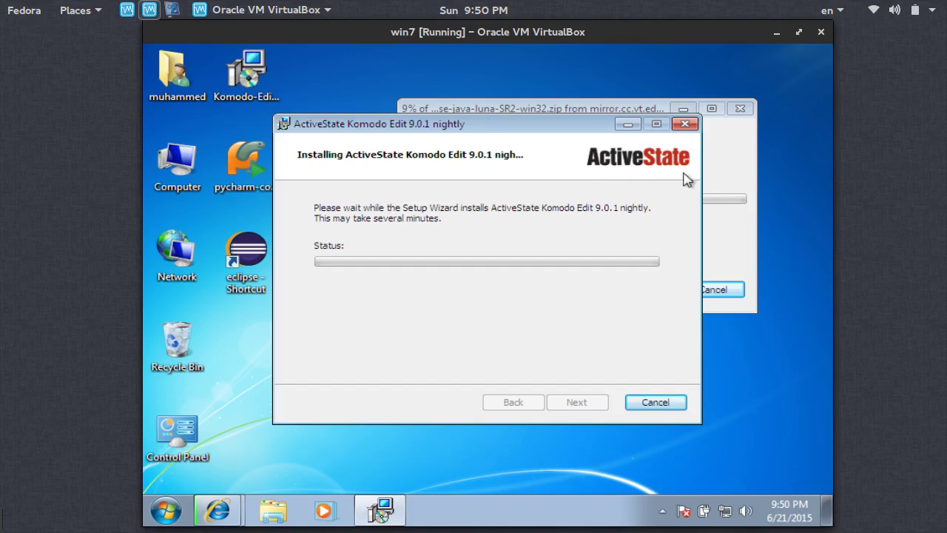
Step: Approve the installer's permission request and finish the Komodo Edit 9.0.1 setup
click(715, 167)
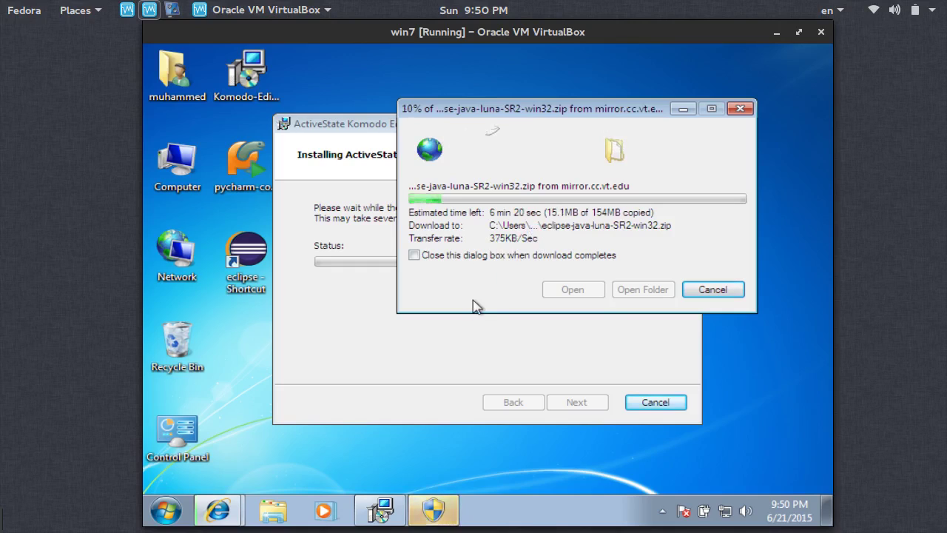
click(436, 508)
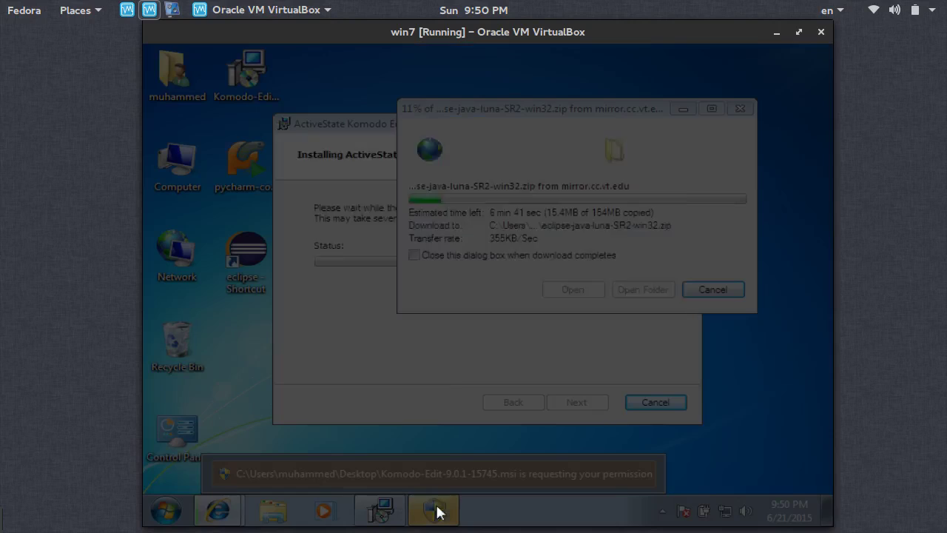
click(556, 291)
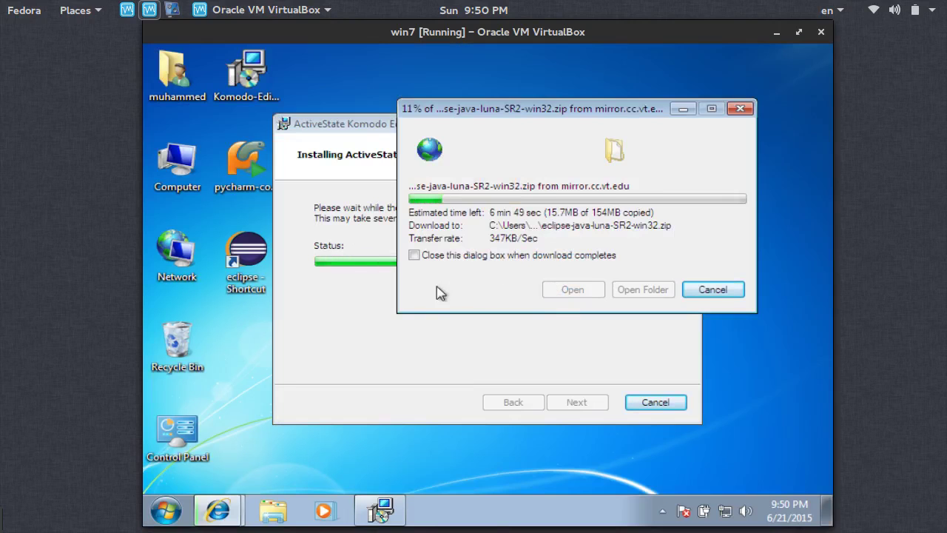
click(385, 324)
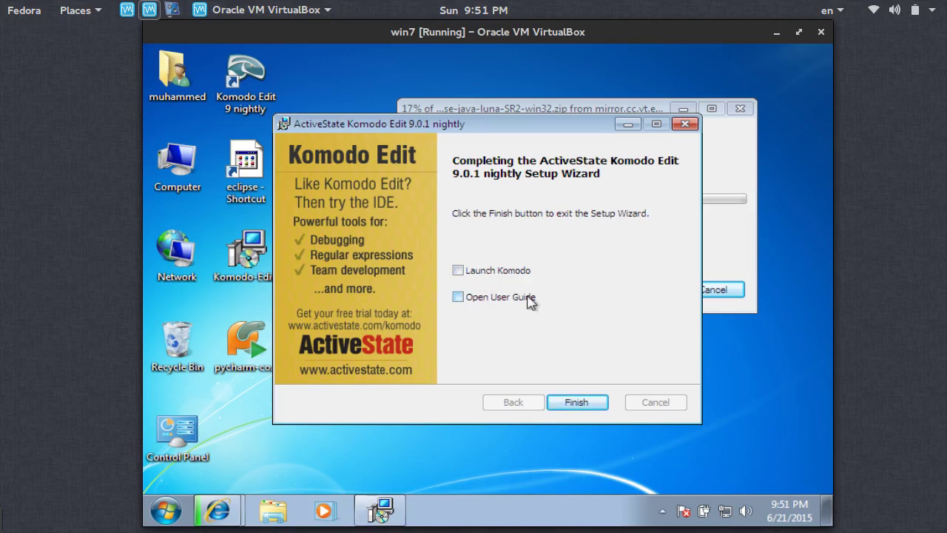
click(578, 406)
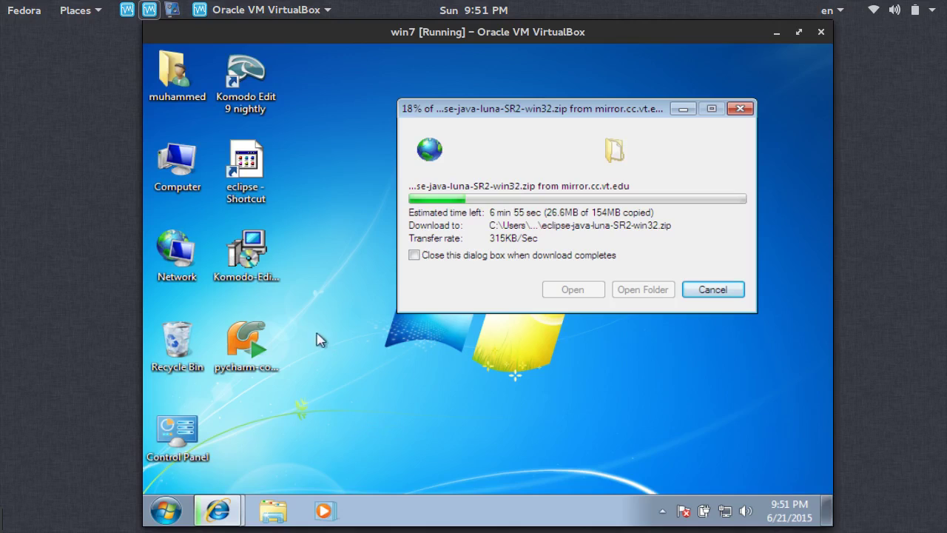
Step: Run the PyCharm installer with the default location and .py files associated to PyCharm
double_click(247, 347)
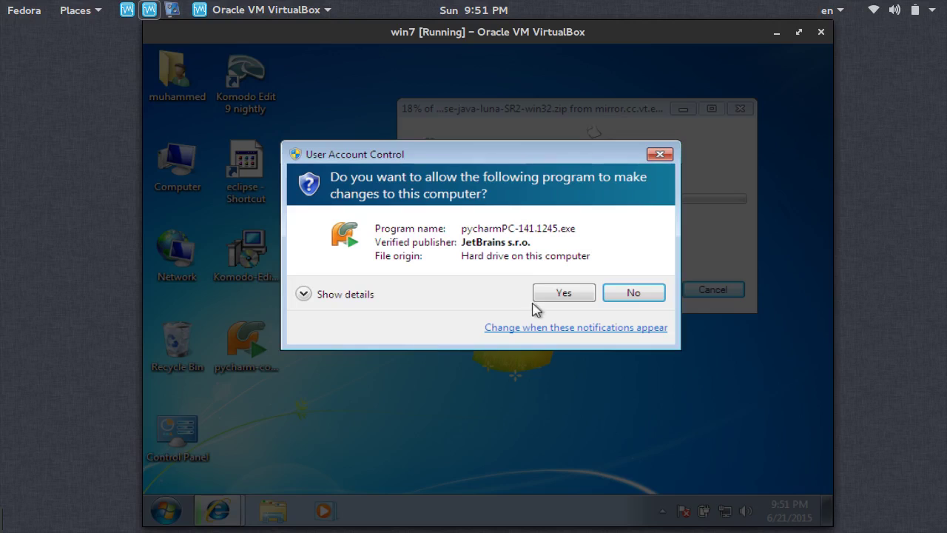
click(555, 294)
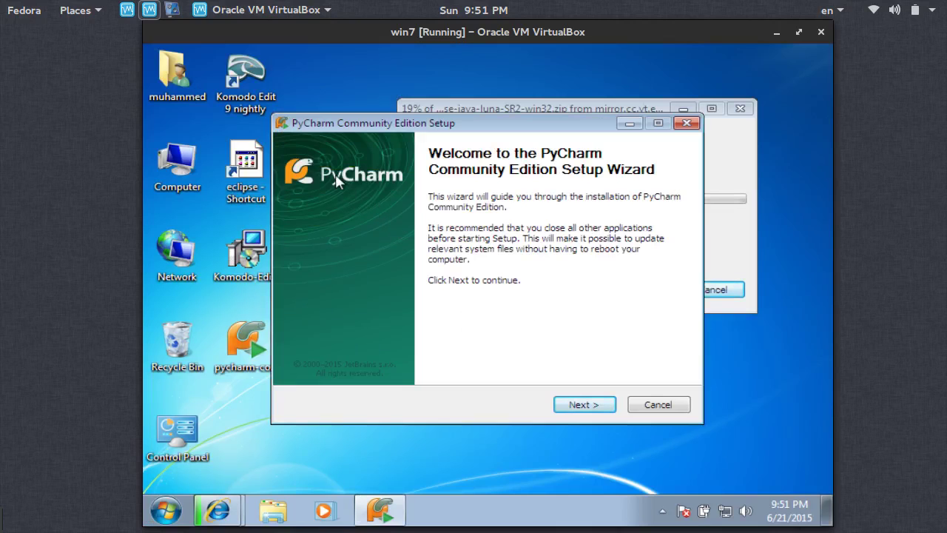
click(596, 407)
click(596, 407)
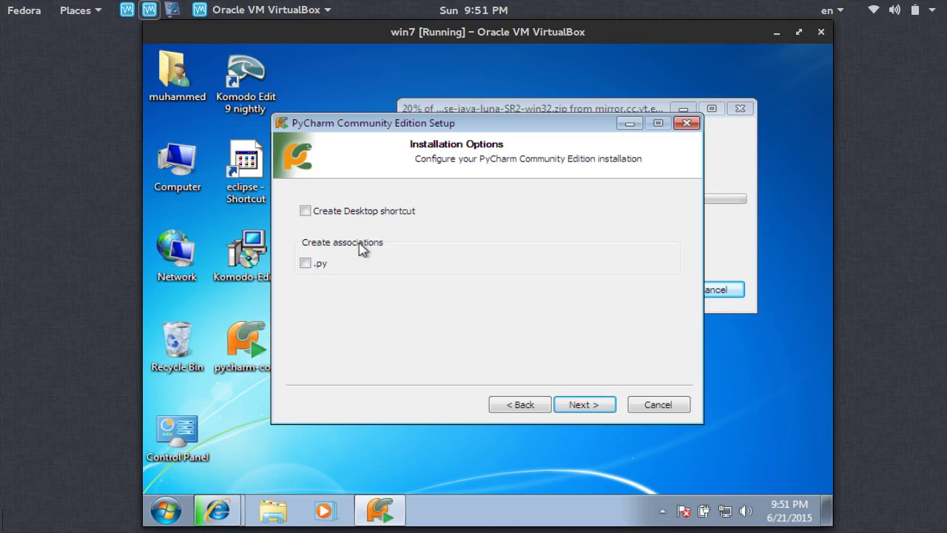
click(306, 264)
click(575, 408)
click(575, 408)
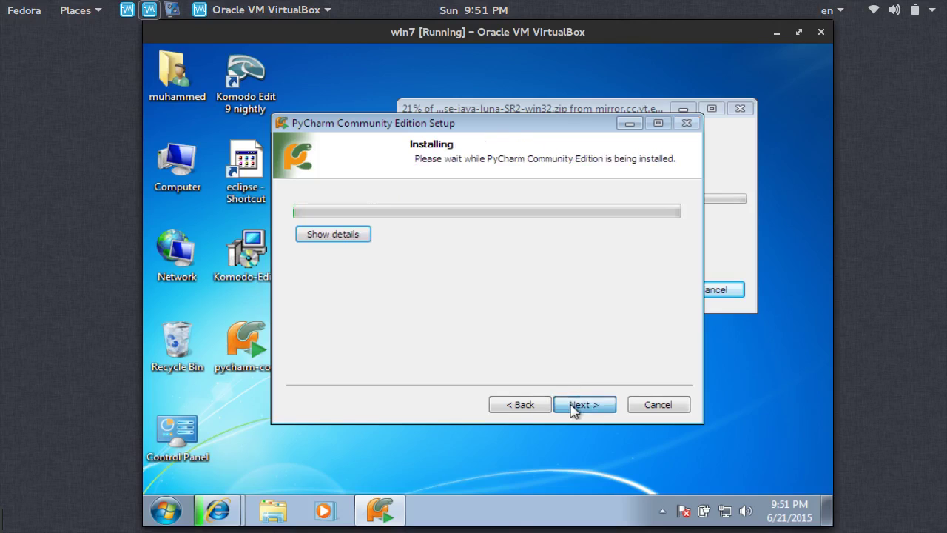
Step: Watch the installation details, then finish the wizard with Run PyCharm unticked
click(360, 238)
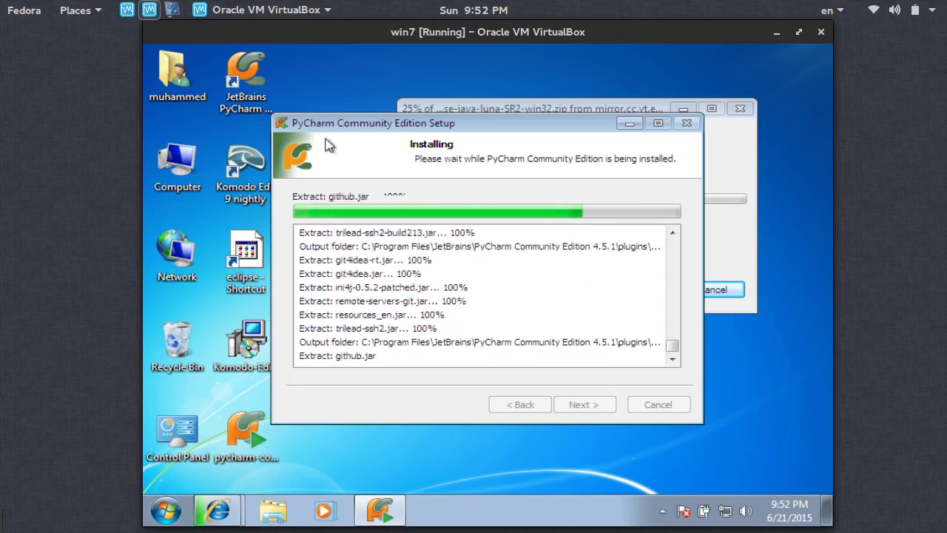
click(483, 111)
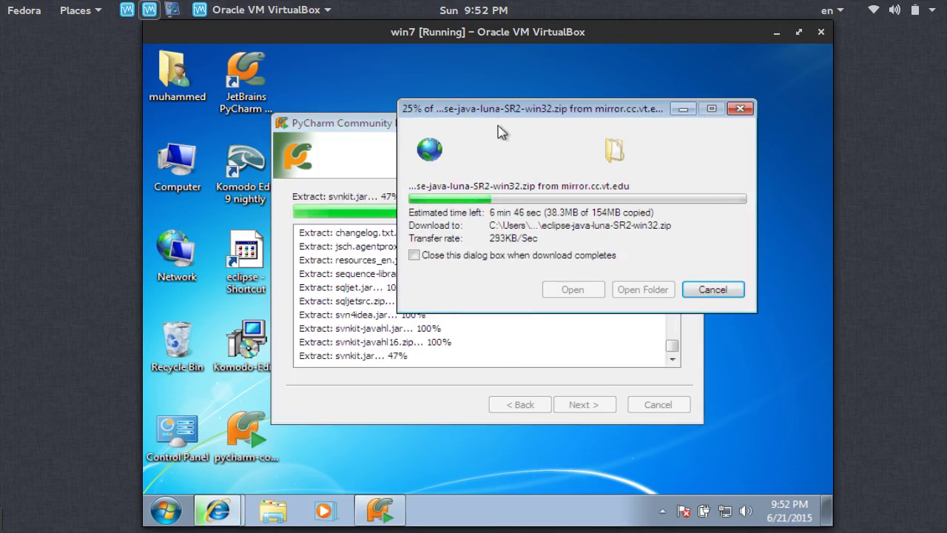
drag(488, 112, 529, 77)
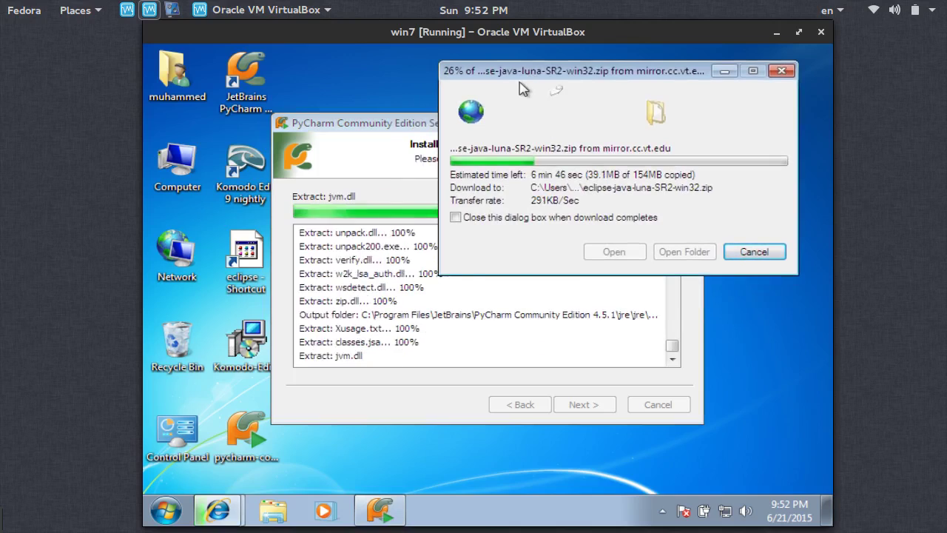
click(380, 129)
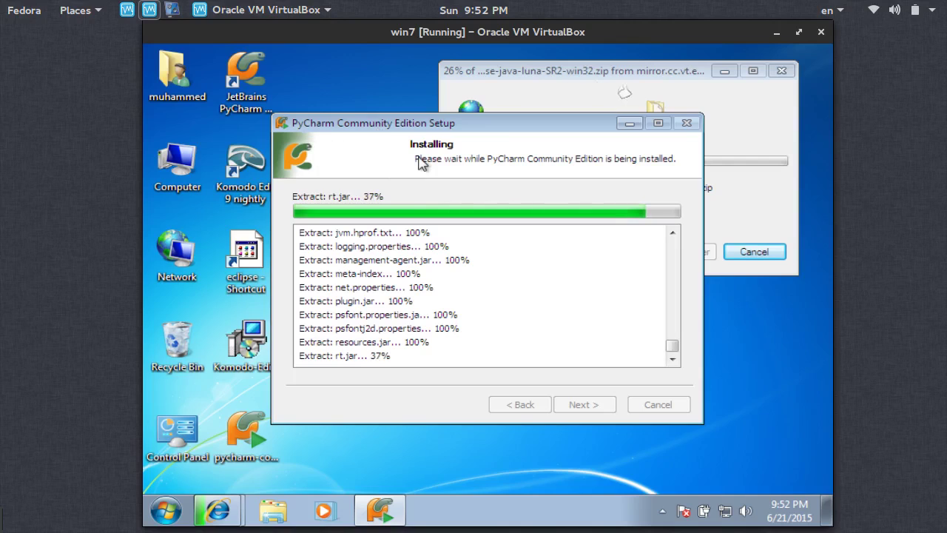
click(521, 104)
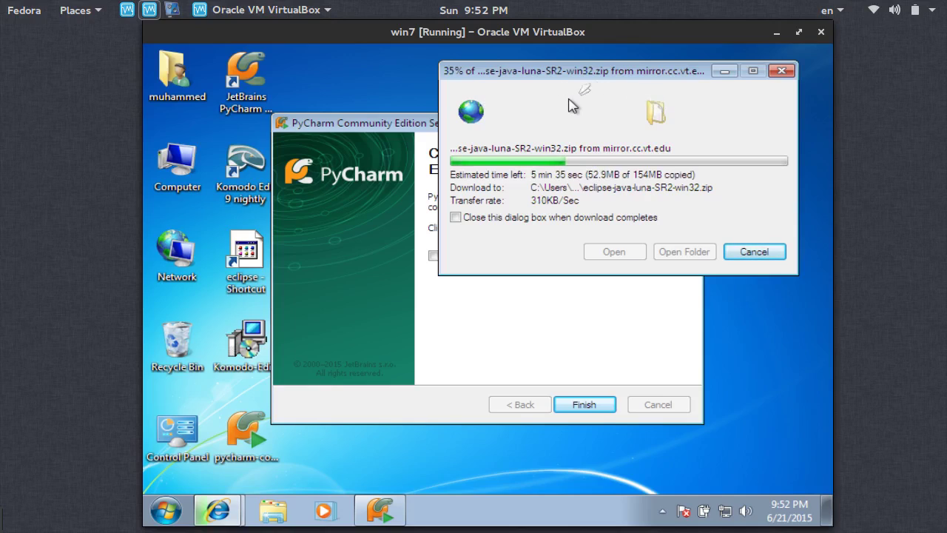
click(459, 307)
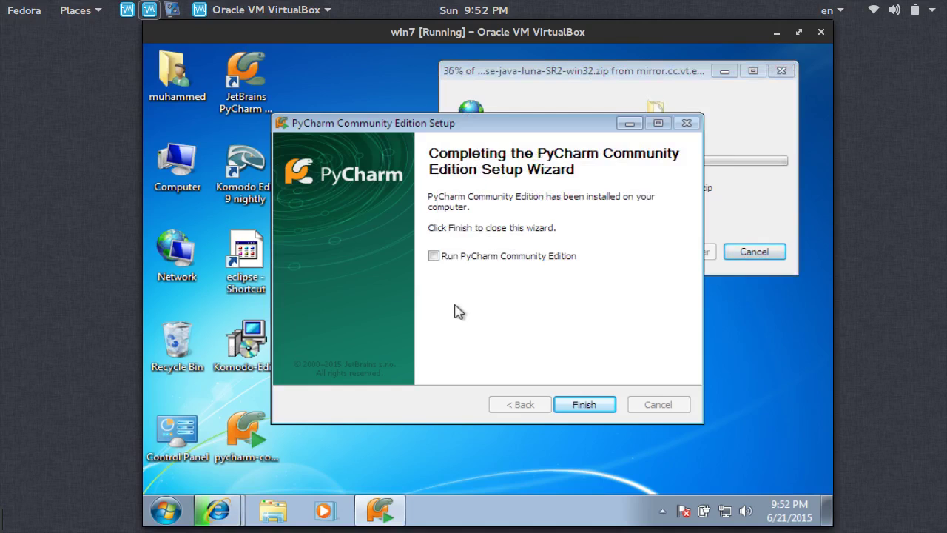
click(467, 259)
click(477, 259)
click(576, 406)
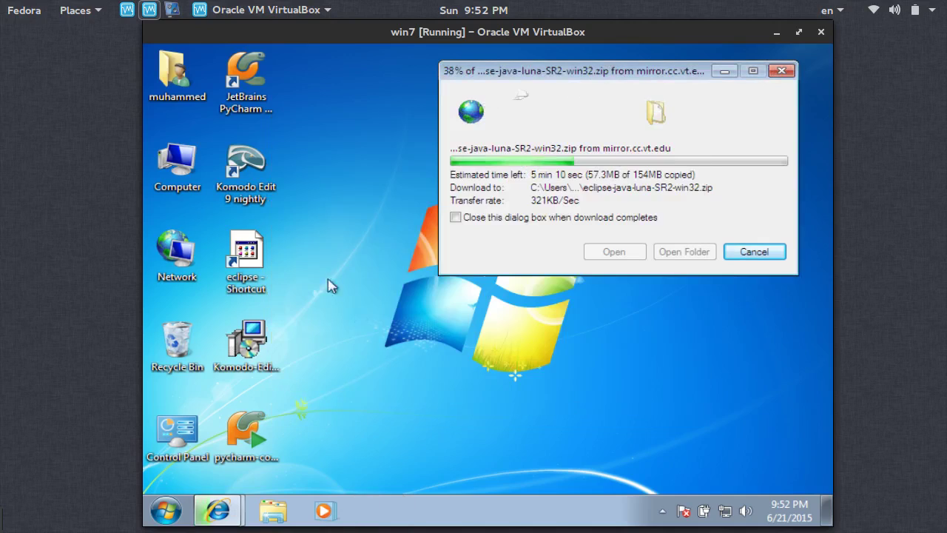
Step: Recycle the eclipse shortcut, rearrange the installer icons, and launch Komodo Edit
click(244, 177)
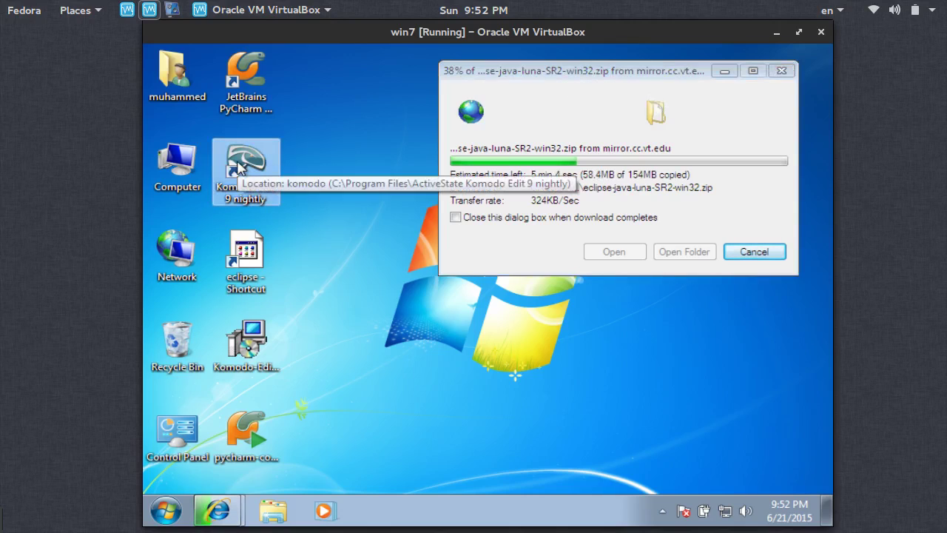
drag(311, 466, 213, 303)
drag(247, 342, 178, 340)
drag(268, 260, 177, 342)
click(254, 112)
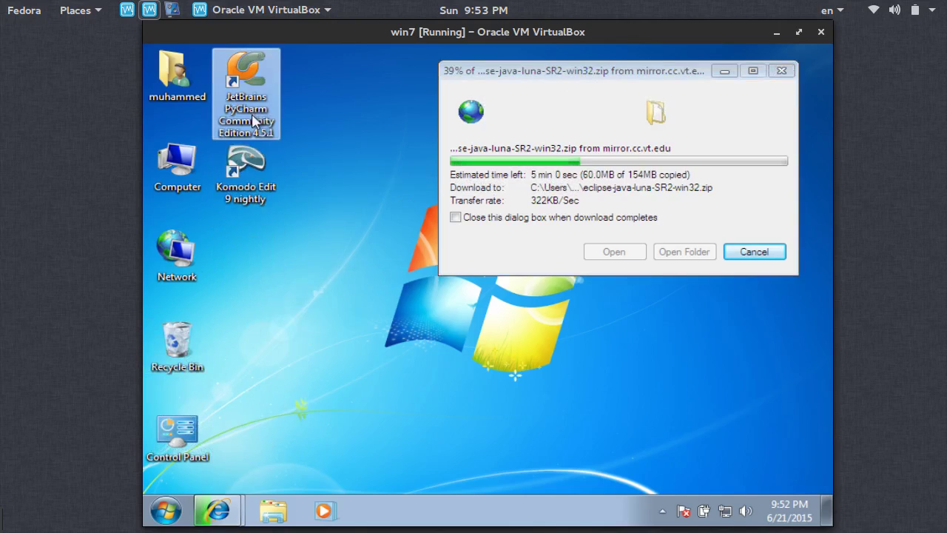
click(253, 185)
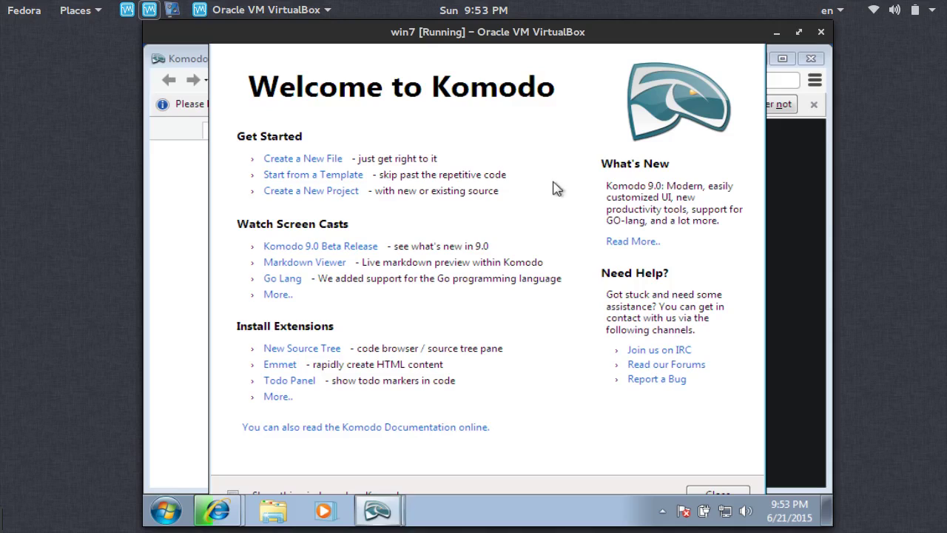
Step: Close the Komodo welcome screen and type a print statement with the author's name in a new file
click(712, 490)
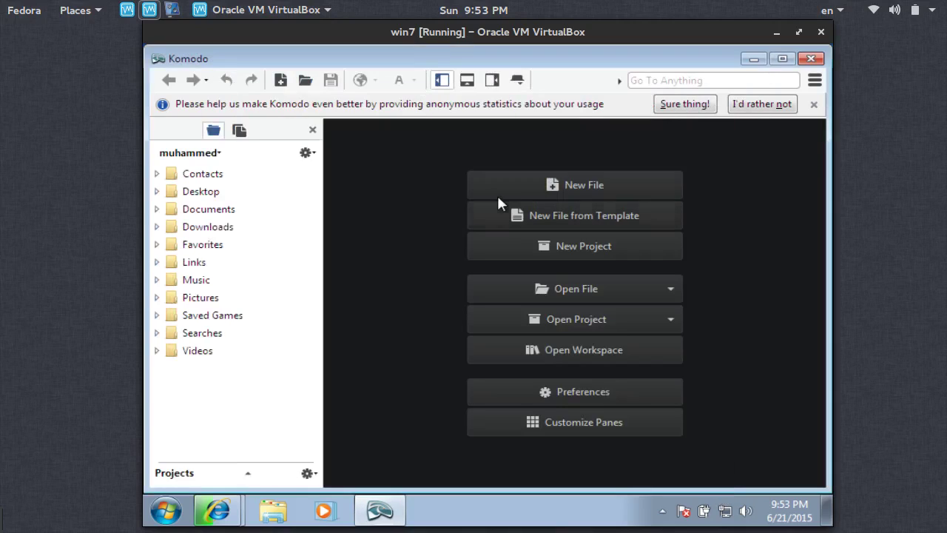
click(572, 190)
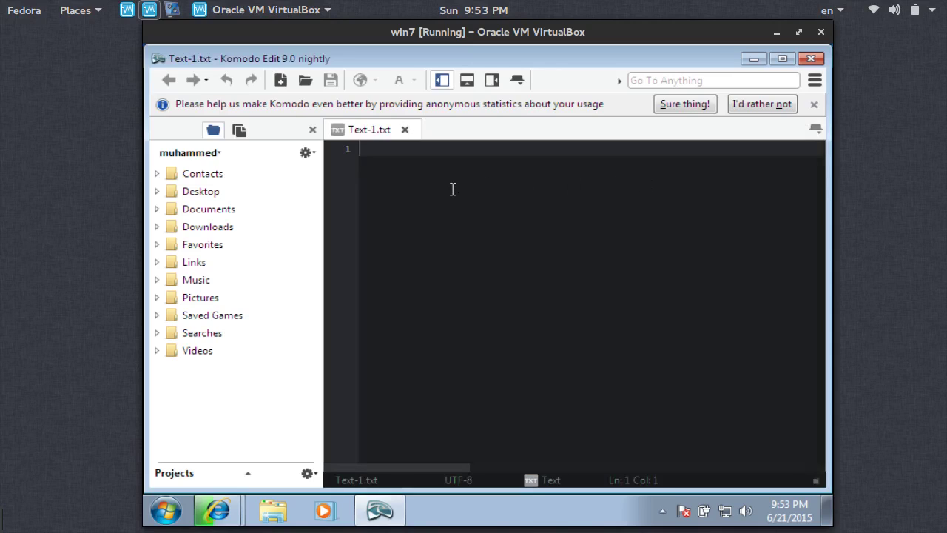
text(print)
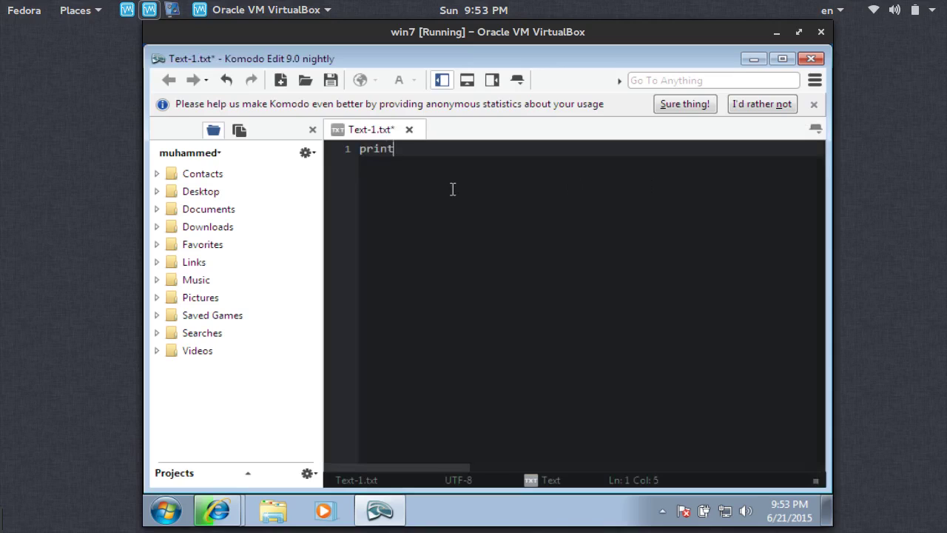
text(()'Muh)
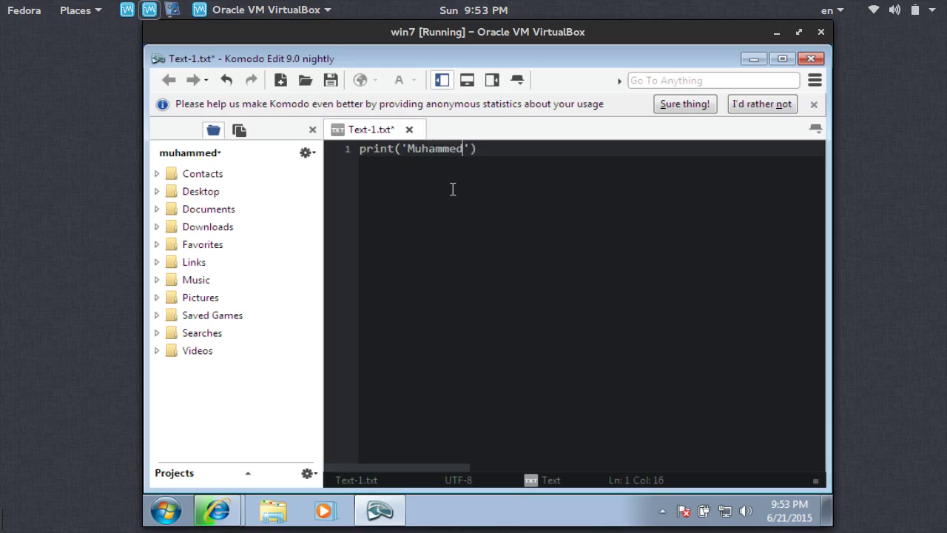
text(ammed Essa)
Step: Set the document language to Python3 and bring up the Save As dialog
click(551, 481)
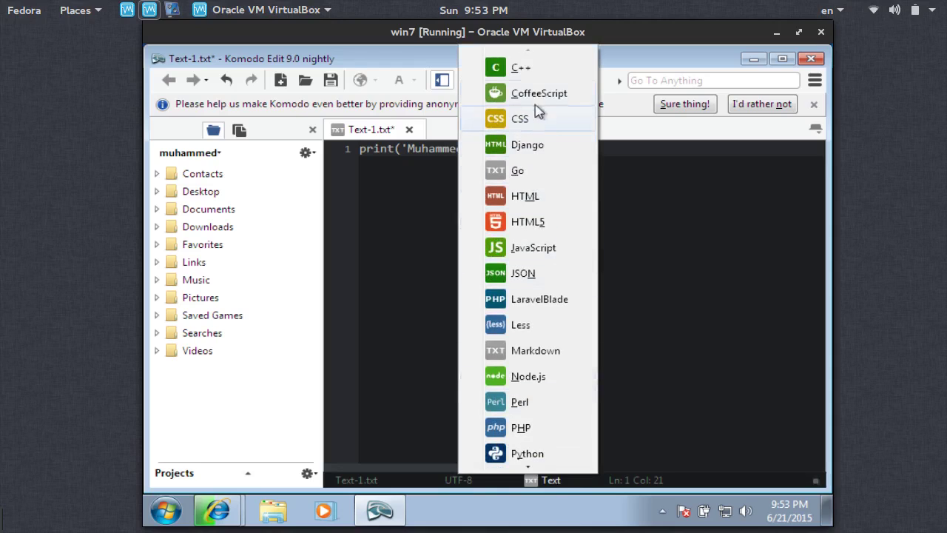
scroll(548, 399, down, 5)
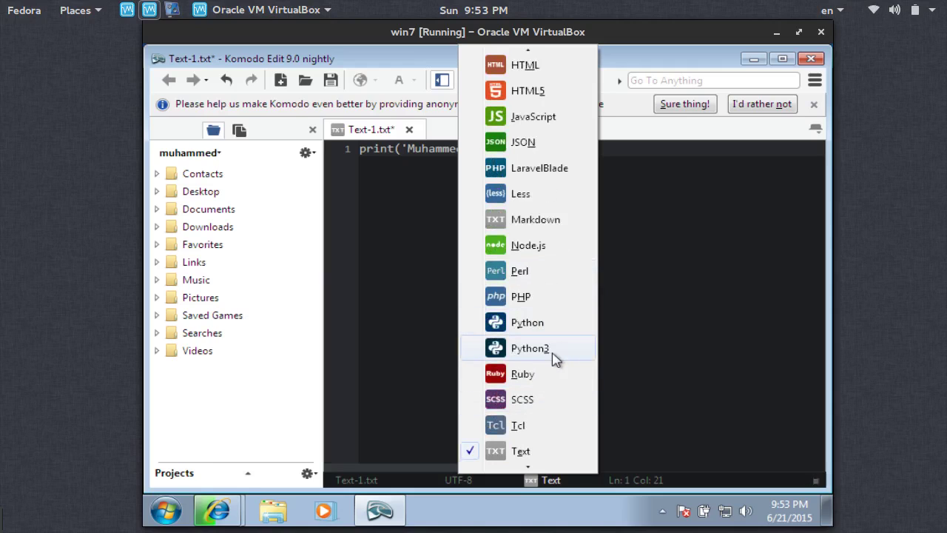
click(553, 349)
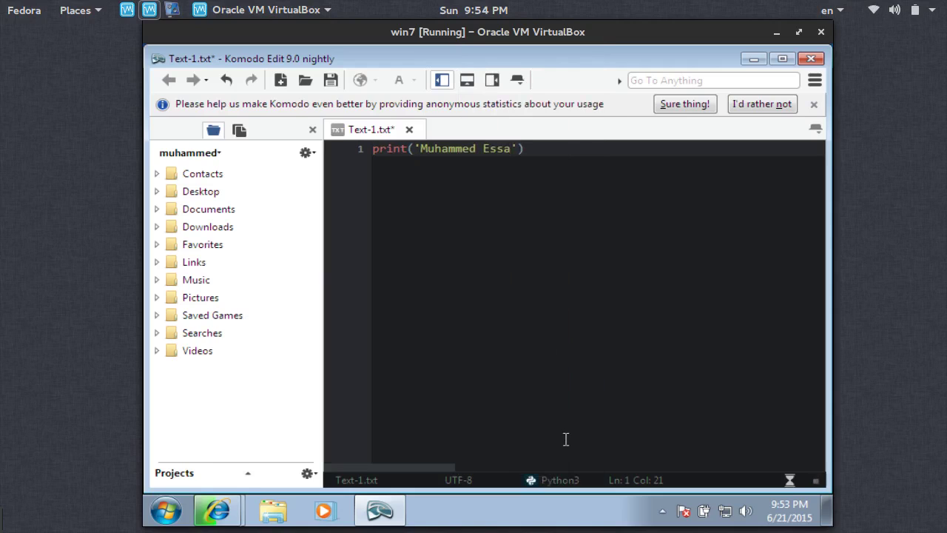
click(561, 479)
click(560, 481)
click(523, 147)
double_click(386, 149)
click(407, 150)
click(331, 84)
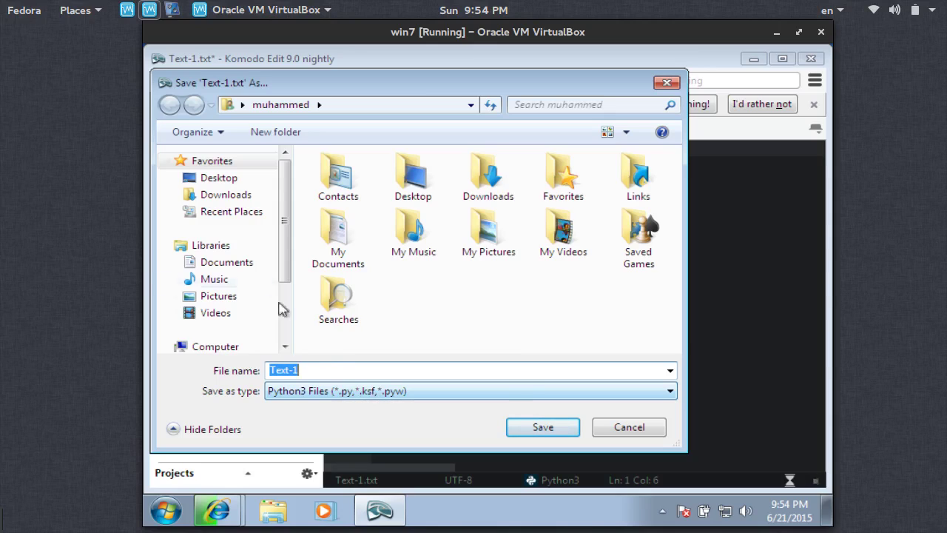
Step: Choose Desktop as the location, replace the default name with name.py, and save
click(235, 184)
click(390, 370)
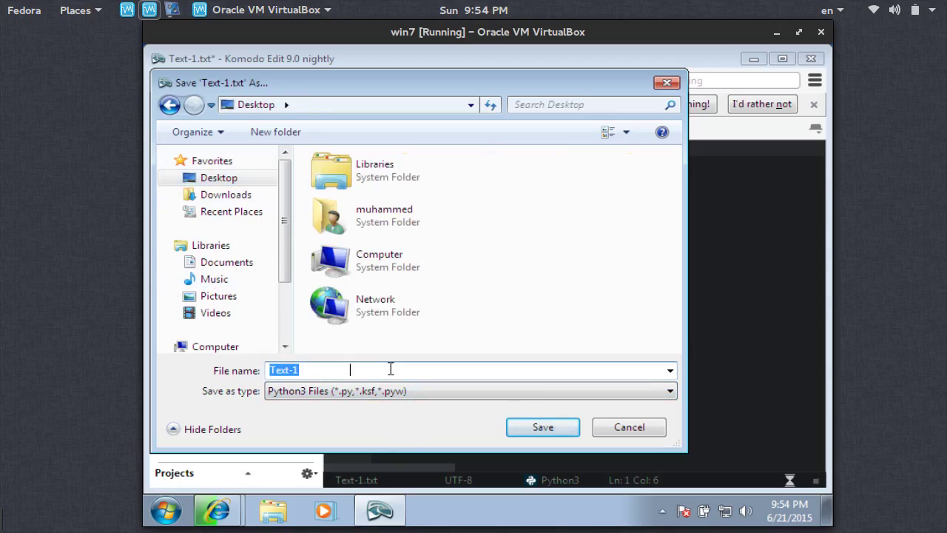
text(name.py)
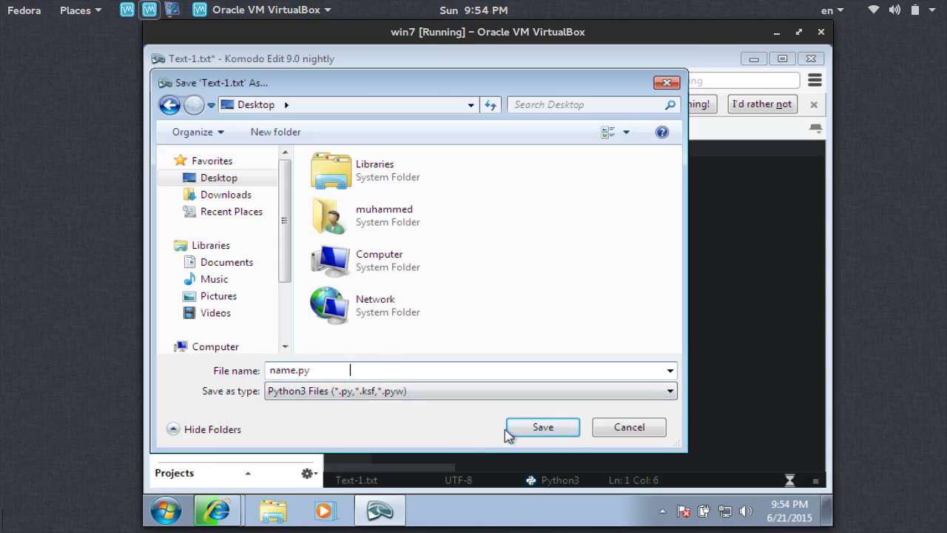
click(564, 429)
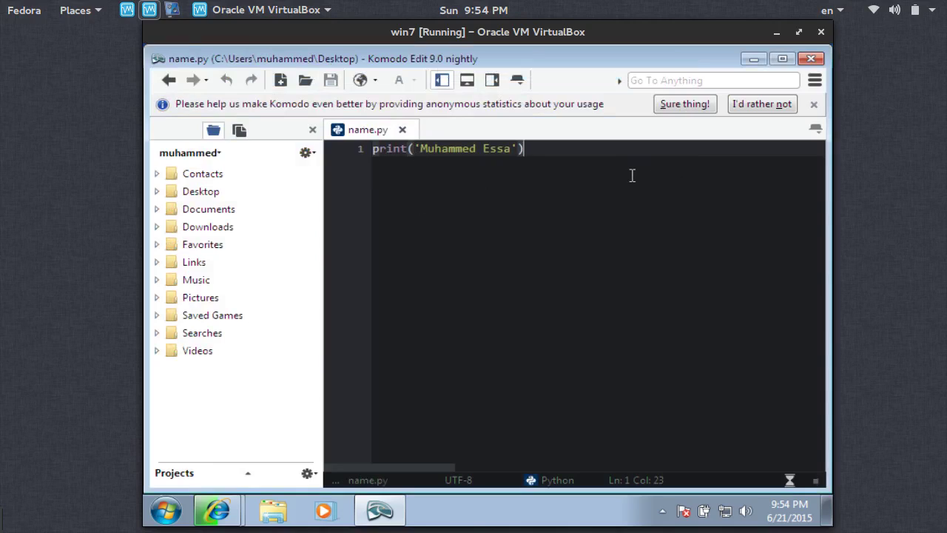
Step: Toggle the toolbox and bottom panes and look through the preview, panes and open-files lists
click(498, 84)
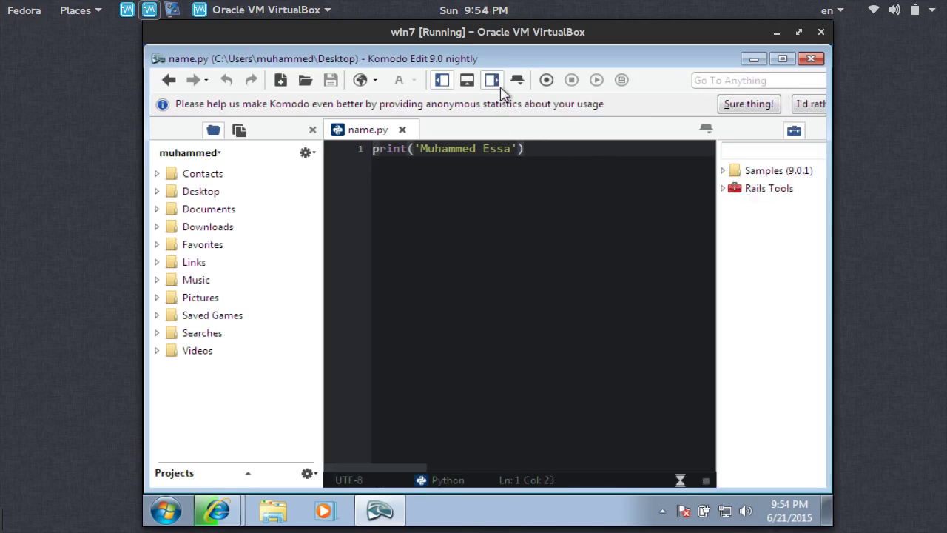
click(496, 86)
click(466, 85)
click(467, 84)
click(467, 84)
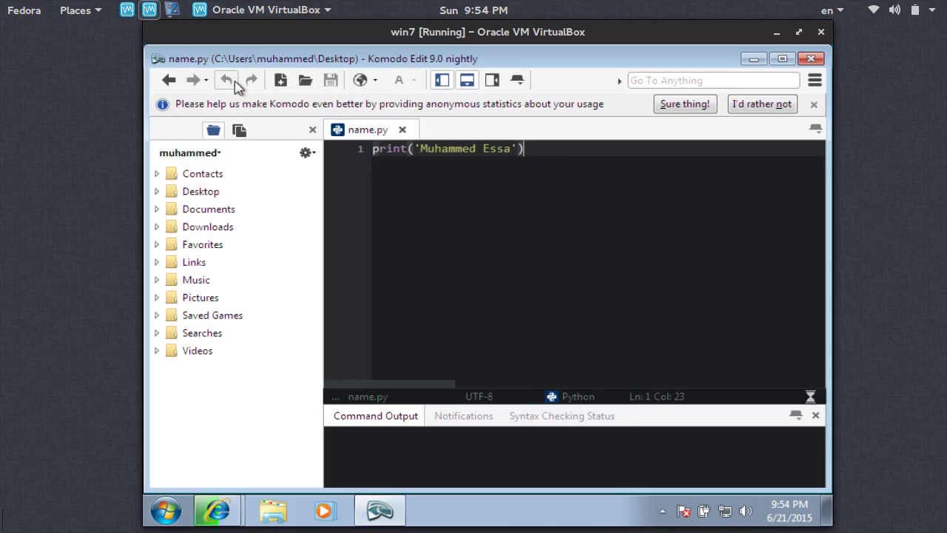
click(376, 83)
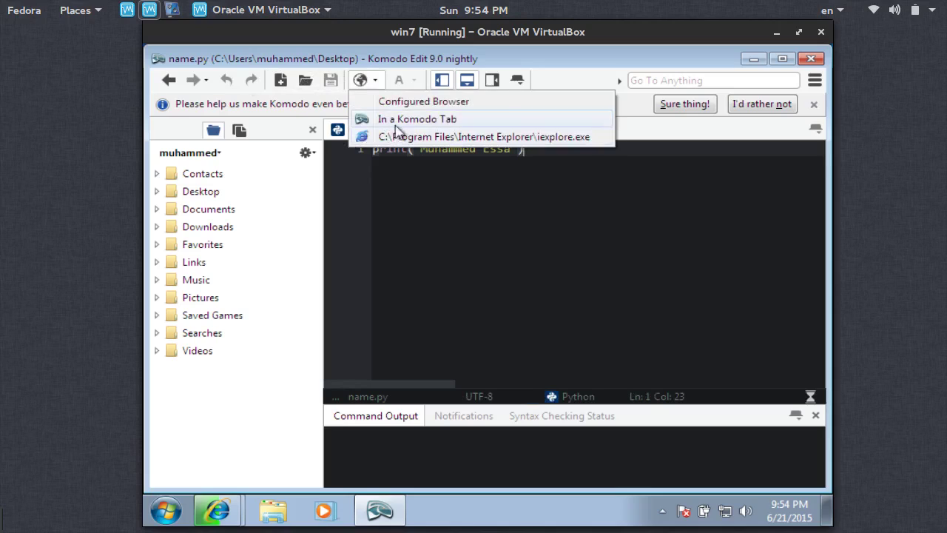
click(517, 83)
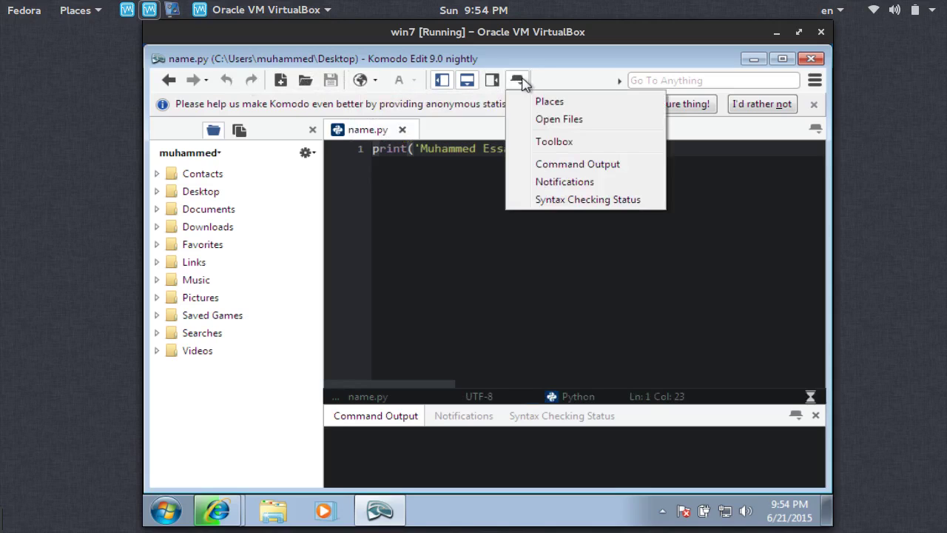
click(543, 158)
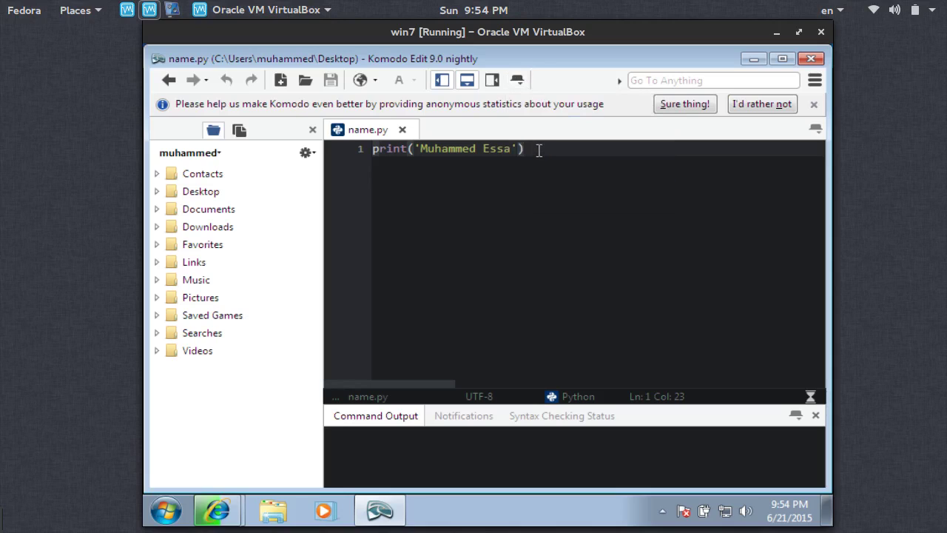
click(816, 129)
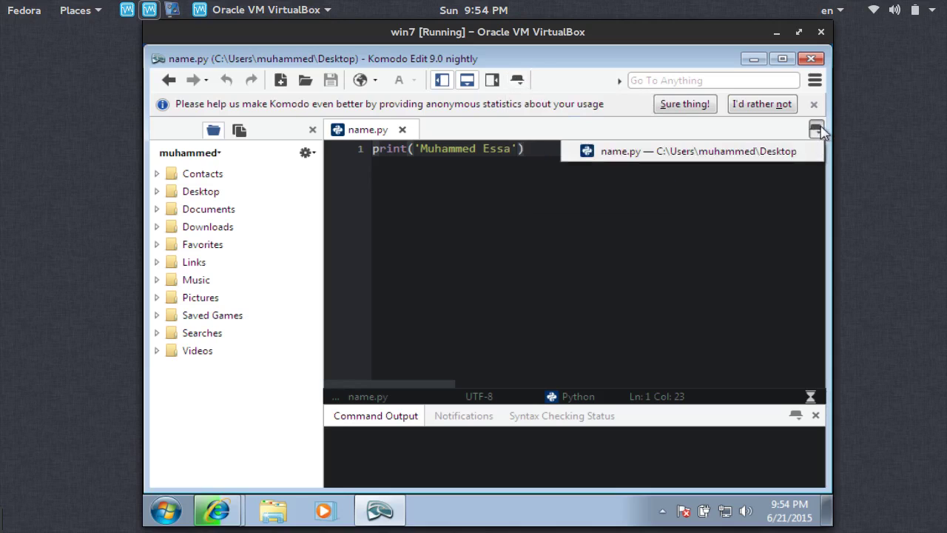
click(649, 155)
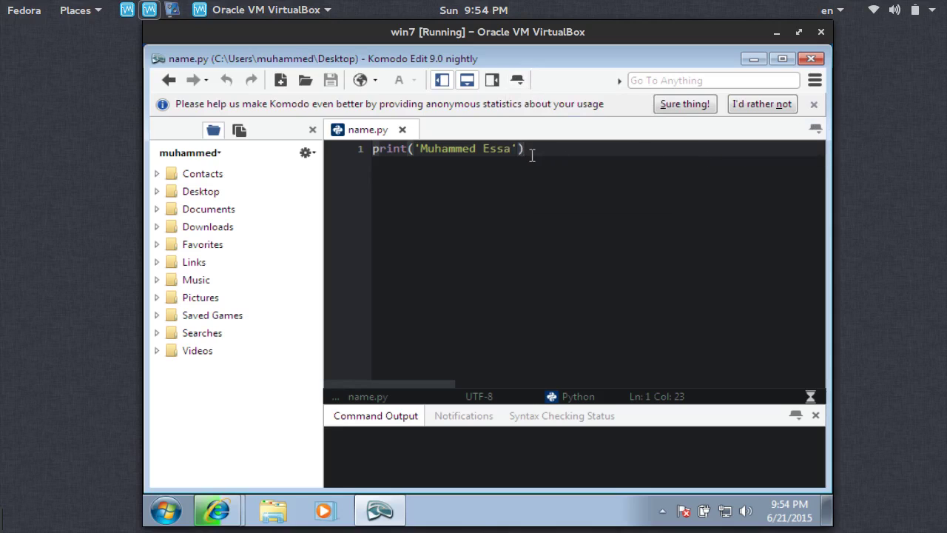
Step: Switch the bottom panel between Notifications, Syntax Checking Status and Command Output views
drag(559, 154, 326, 152)
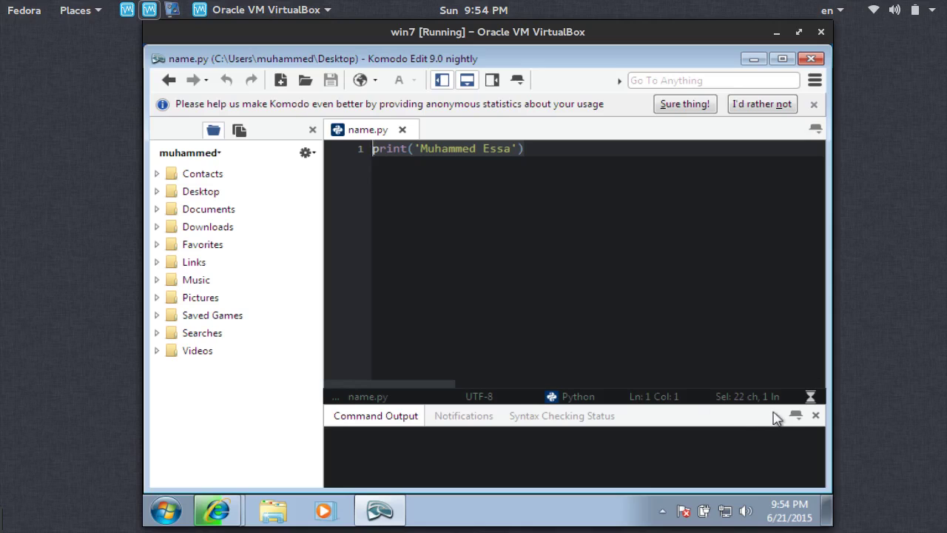
click(796, 416)
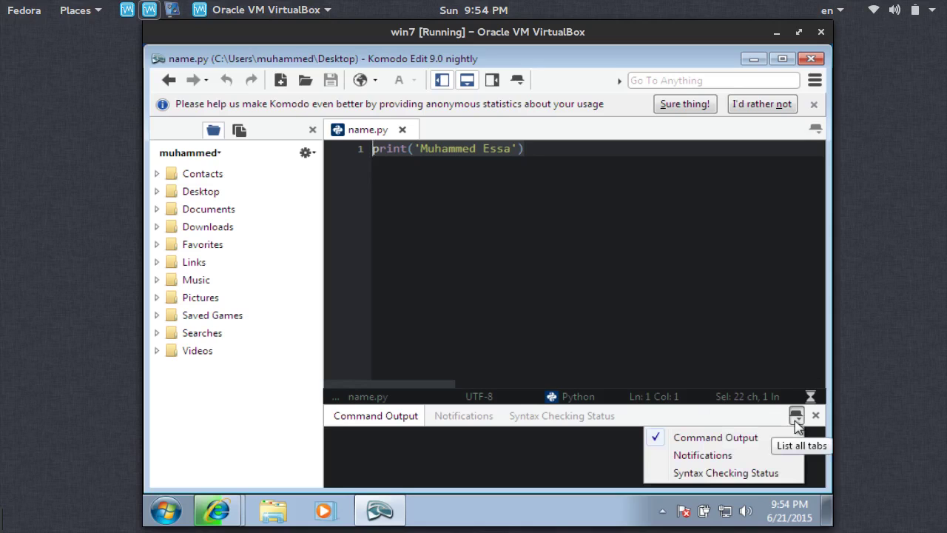
click(716, 437)
click(453, 416)
click(520, 419)
click(398, 418)
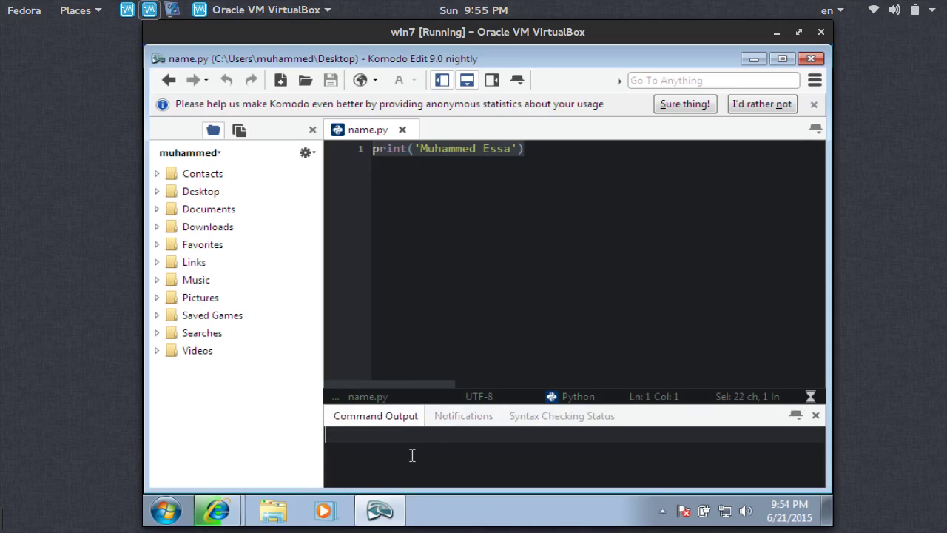
click(308, 154)
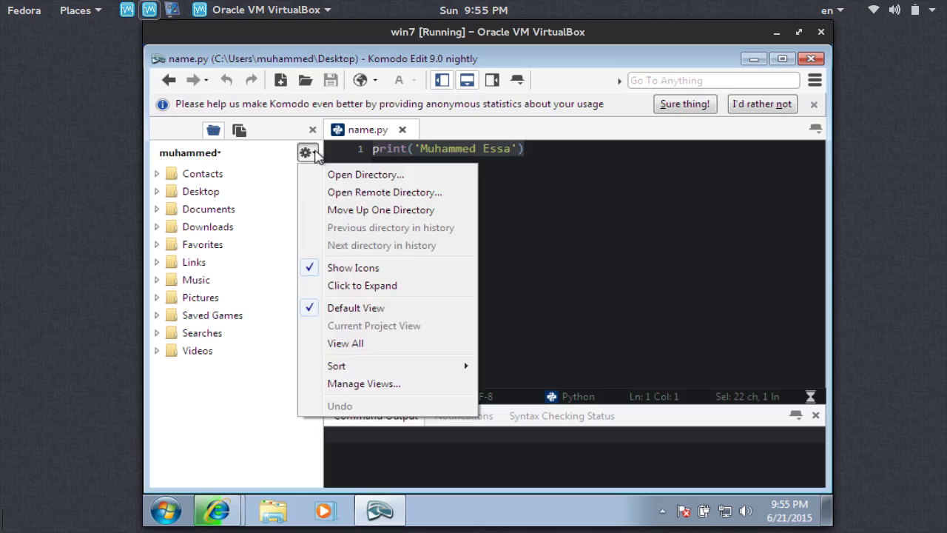
click(576, 242)
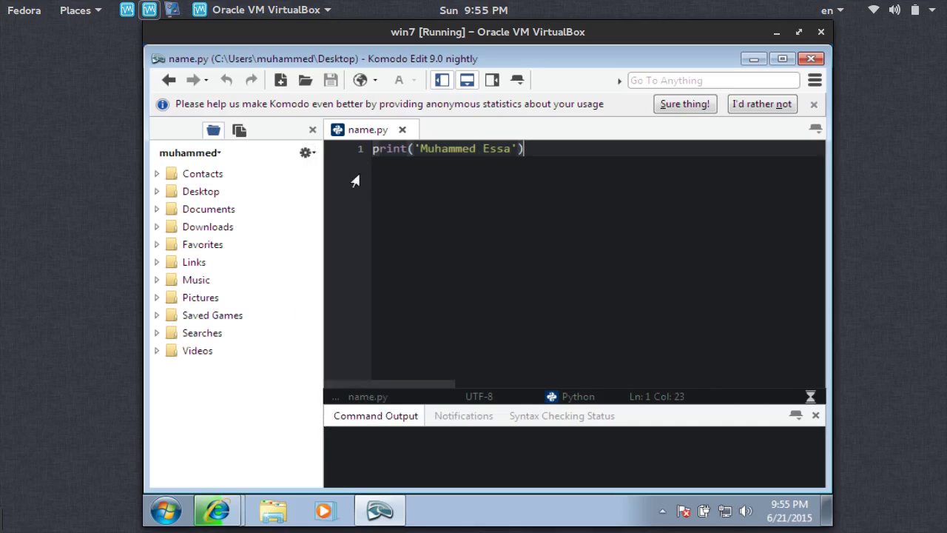
Step: Inspect name.py's open-file actions and Komodo's main menu, then exit Komodo Edit
click(386, 150)
drag(402, 154, 547, 155)
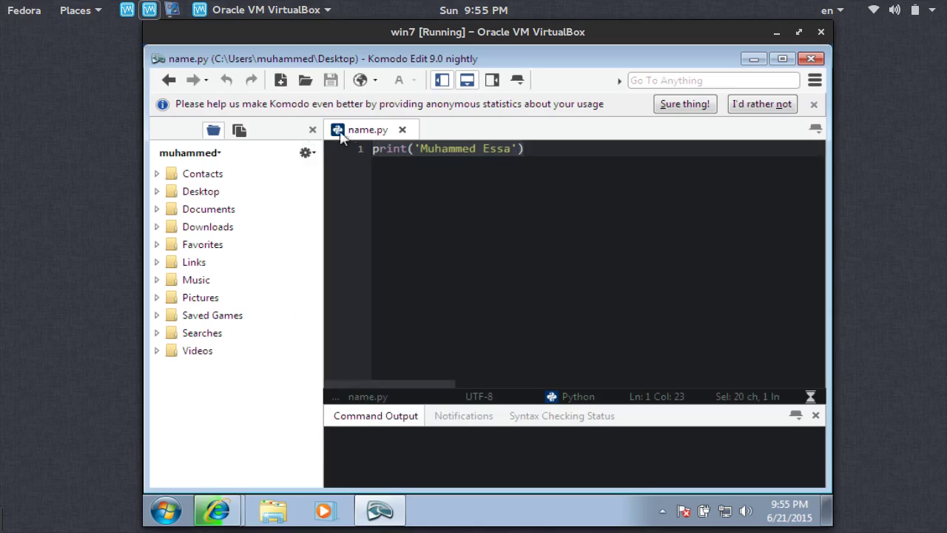
click(239, 131)
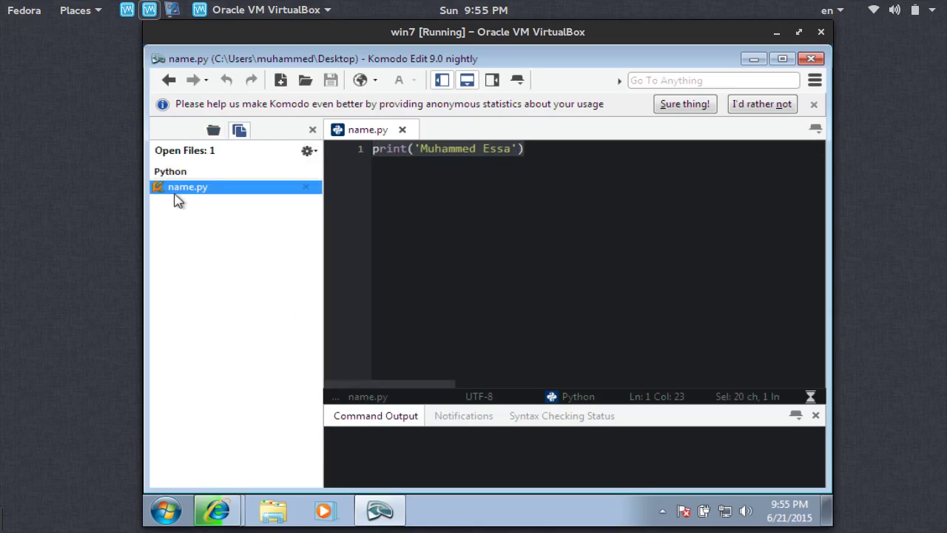
right_click(177, 196)
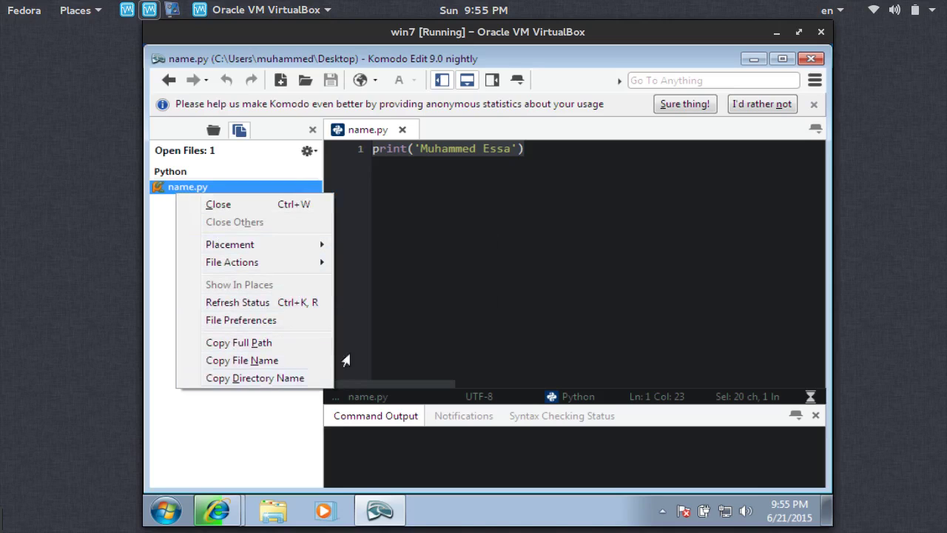
click(465, 229)
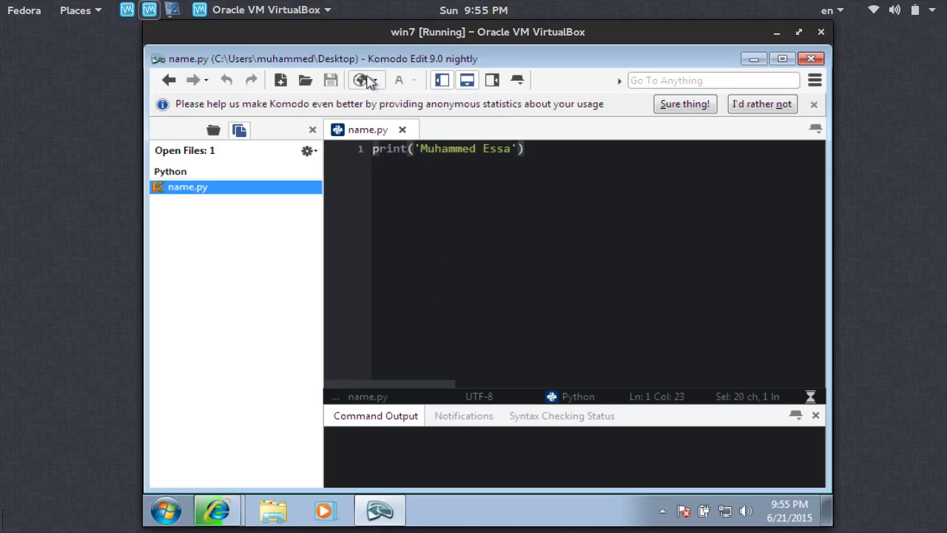
click(814, 80)
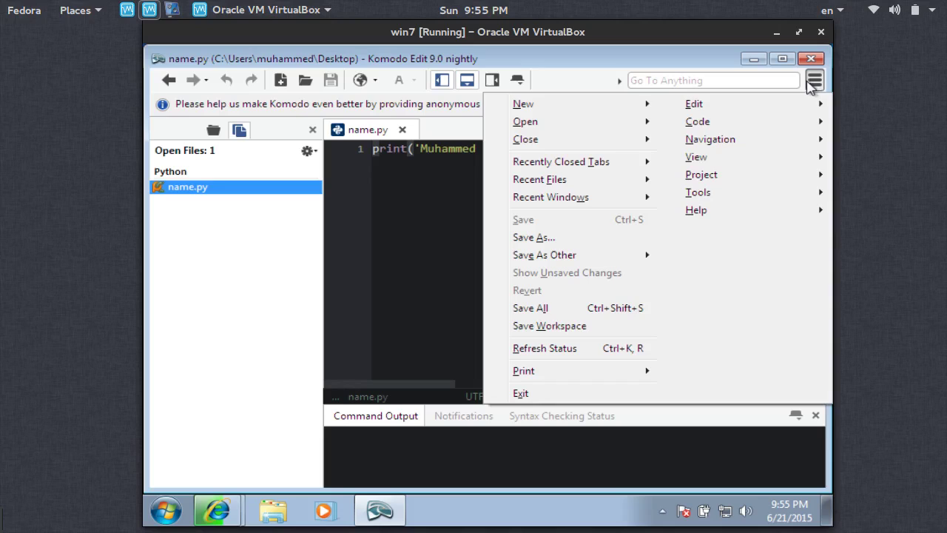
click(423, 285)
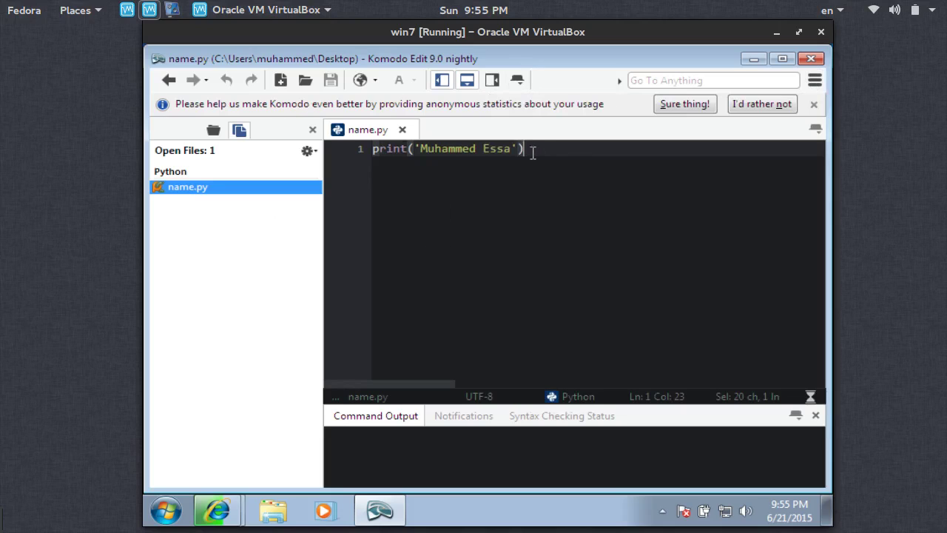
click(813, 59)
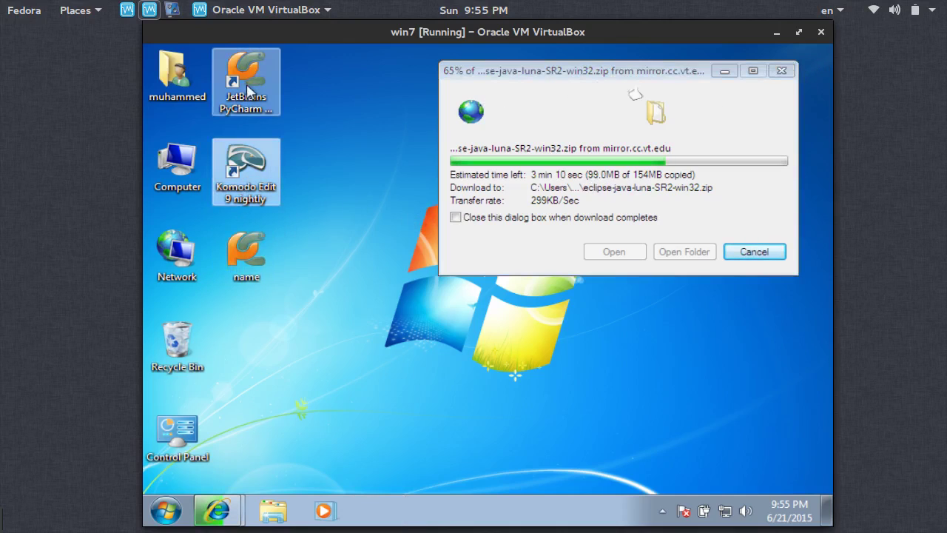
Step: Launch PyCharm and choose not to import settings from a previous version
double_click(245, 124)
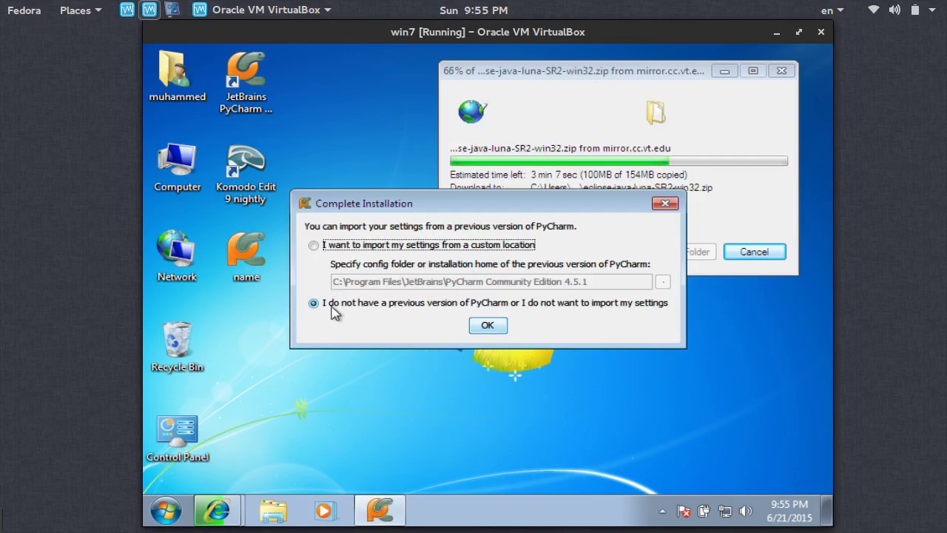
click(343, 246)
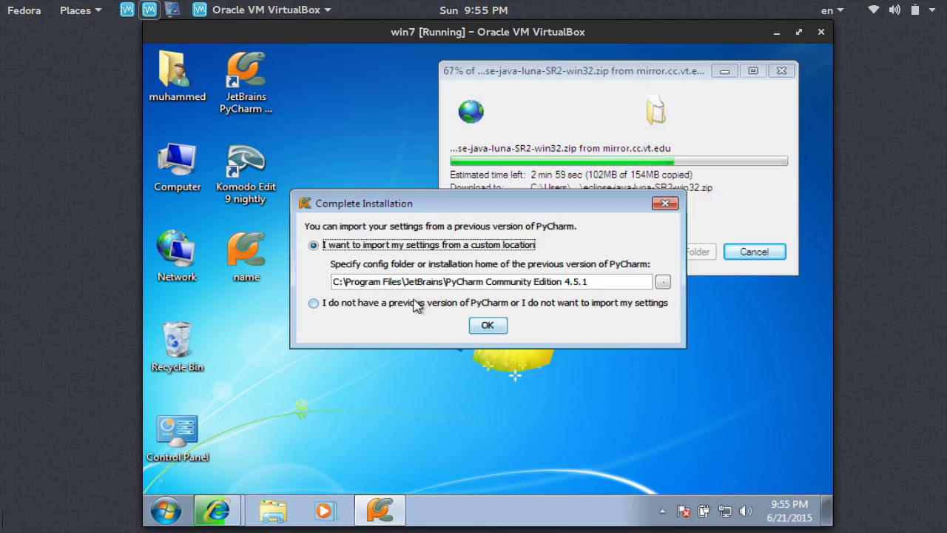
drag(387, 282, 325, 291)
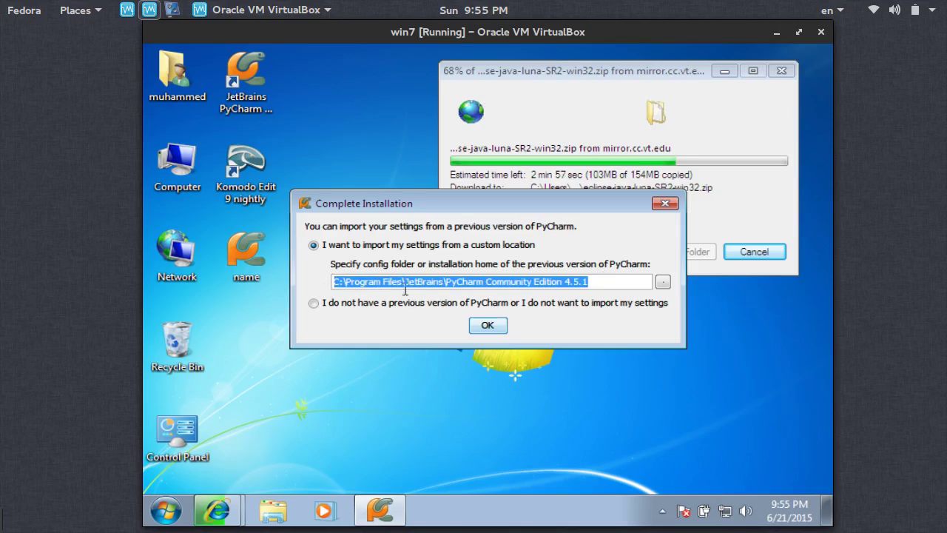
click(390, 306)
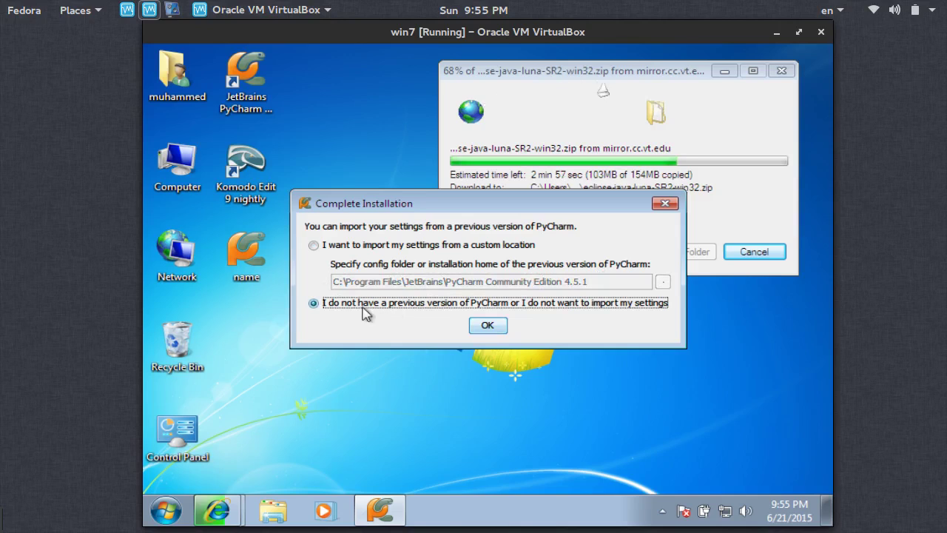
click(487, 325)
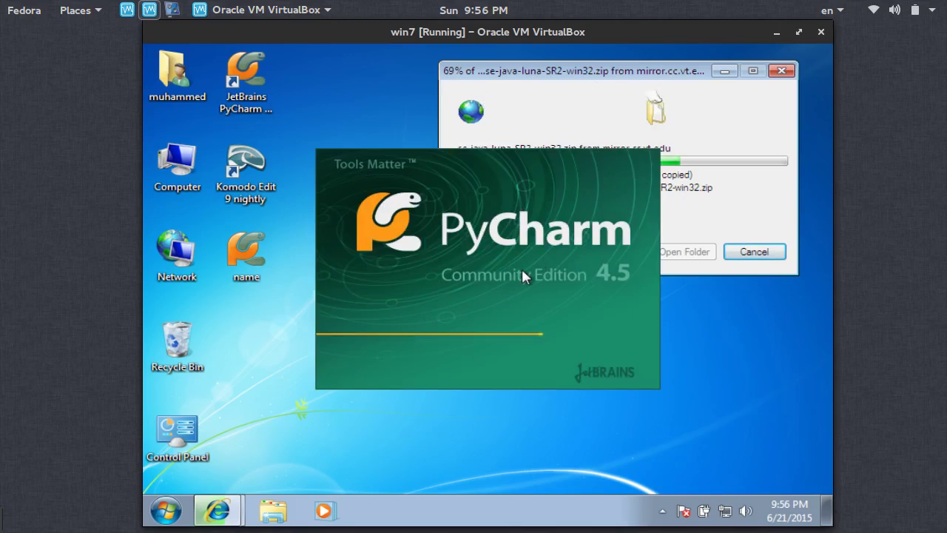
Step: Allow PyCharm through the Windows firewall on both private and public networks
mouse_move(179, 19)
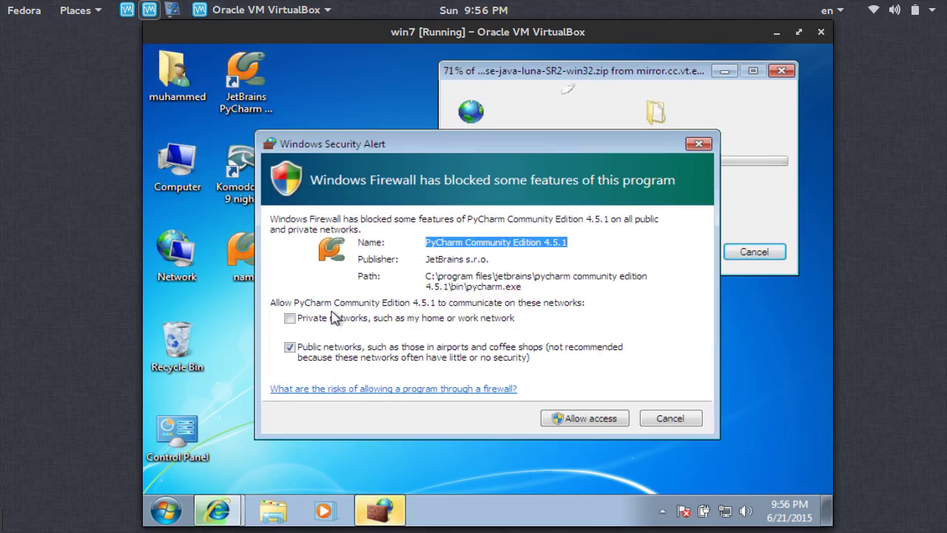
click(328, 317)
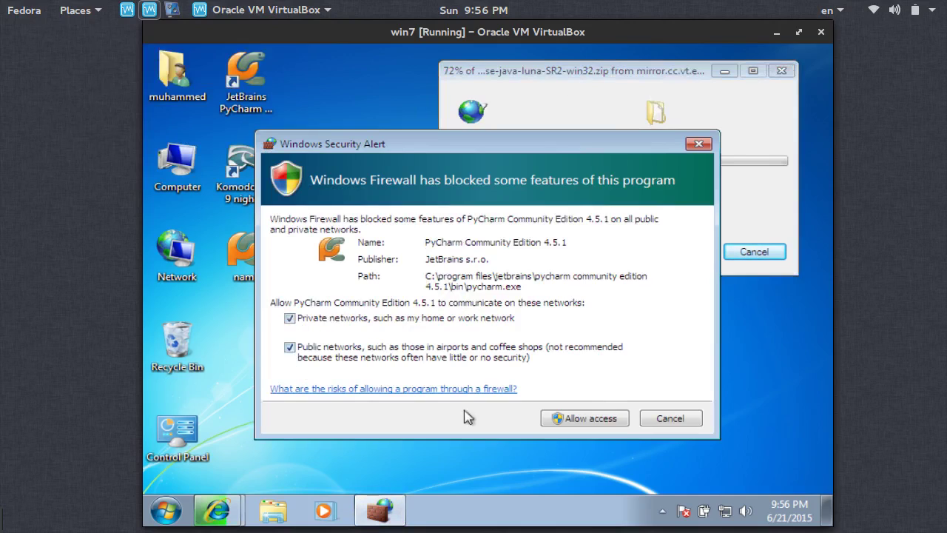
click(605, 418)
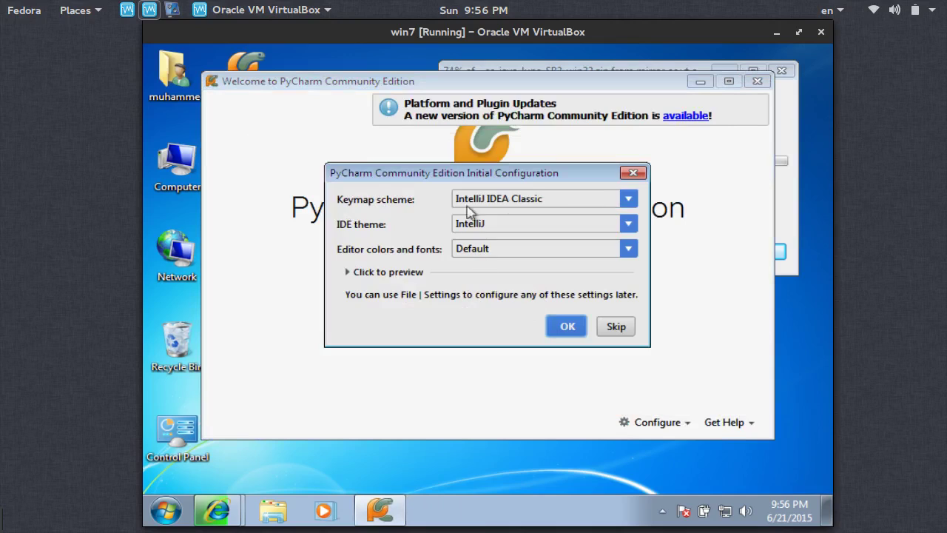
Step: Accept PyCharm's default initial configuration and start a new project
click(557, 332)
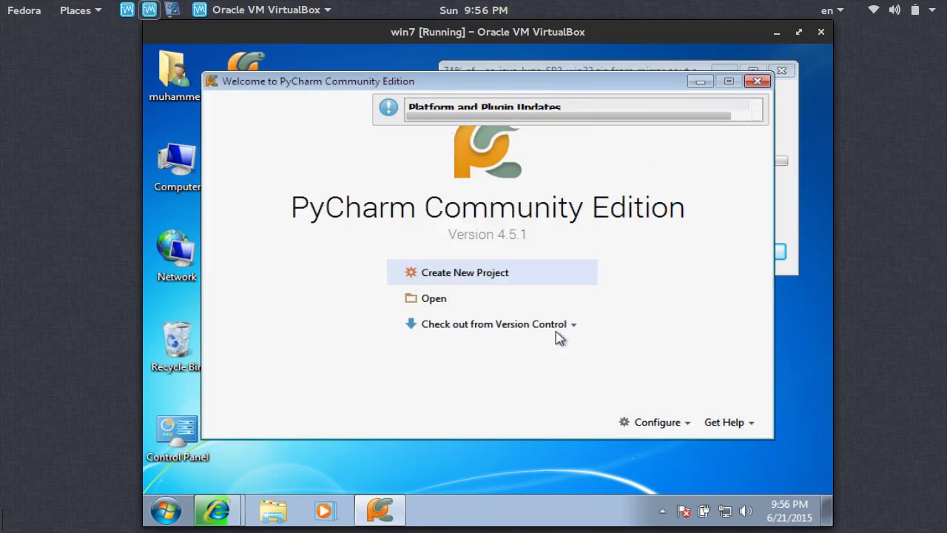
click(478, 274)
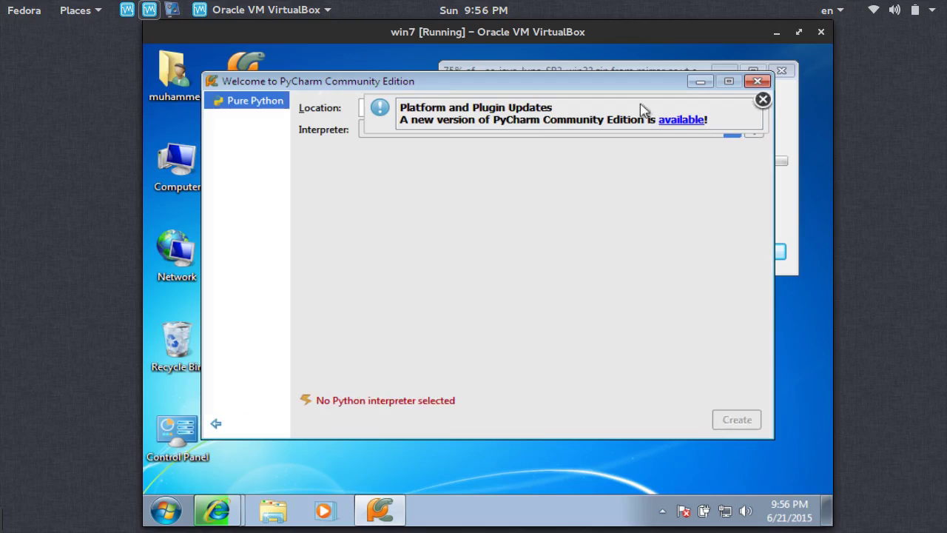
click(763, 101)
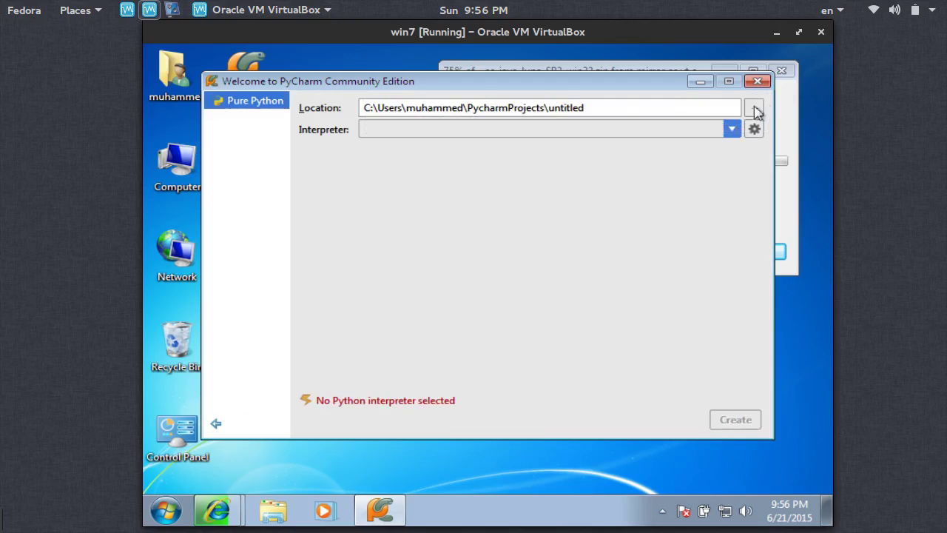
Step: Rename the project location folder to 'hello', find no interpreters listed, and close the window
triple_click(554, 97)
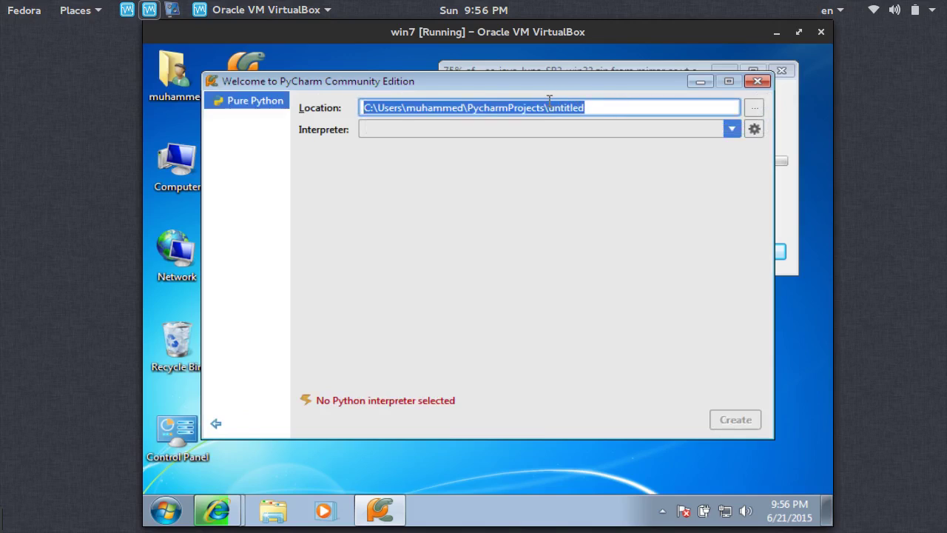
double_click(550, 104)
text(hello)
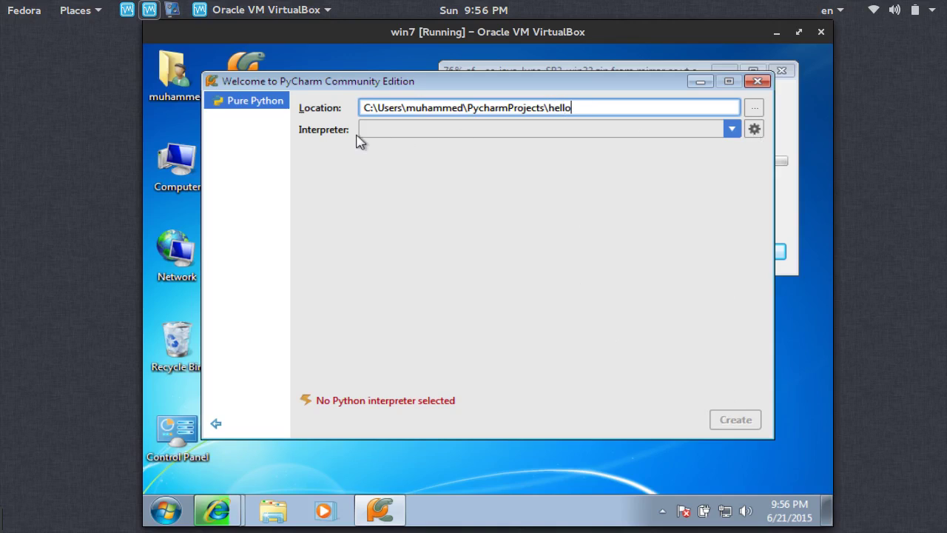
click(731, 129)
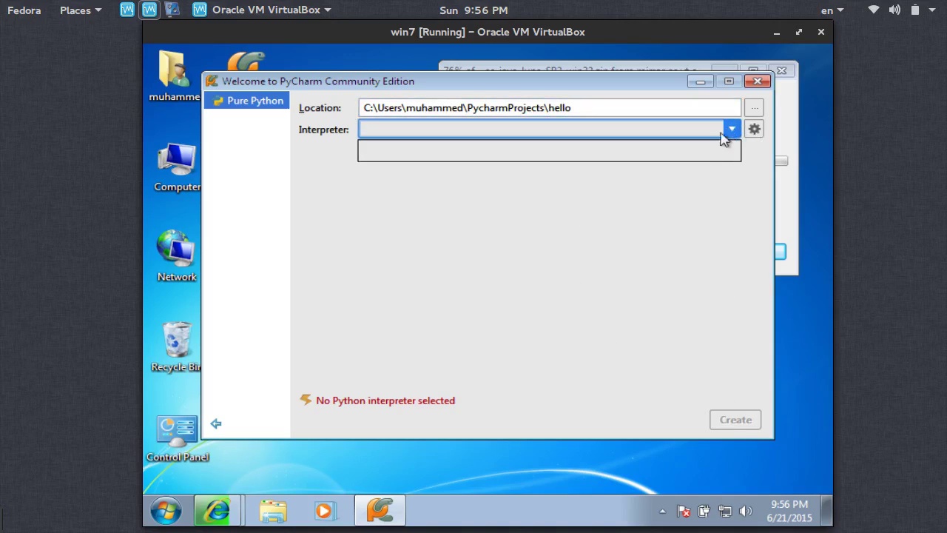
click(683, 201)
click(380, 129)
click(769, 86)
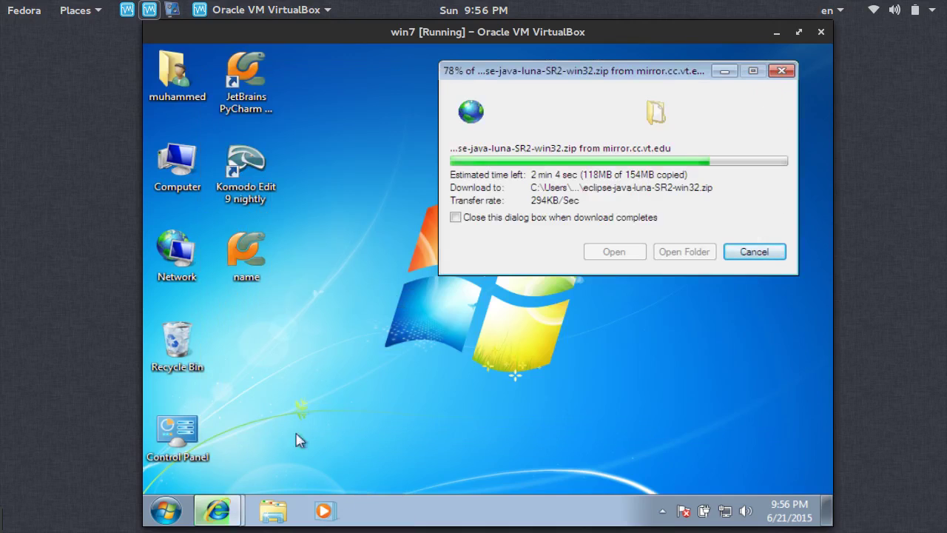
Step: Switch between the IE windows to put 'Thank You for Downloading Eclipse' in front, then select its search query
mouse_move(217, 511)
click(219, 449)
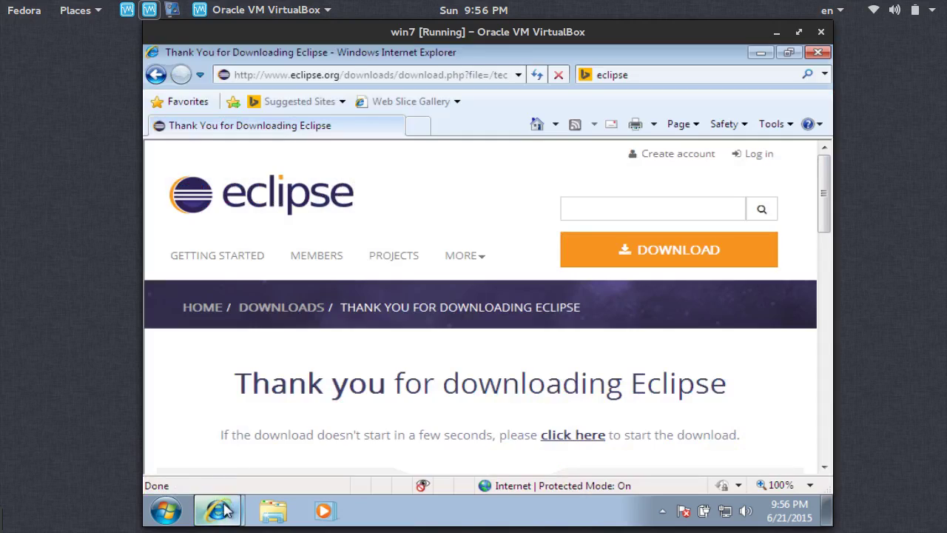
click(226, 481)
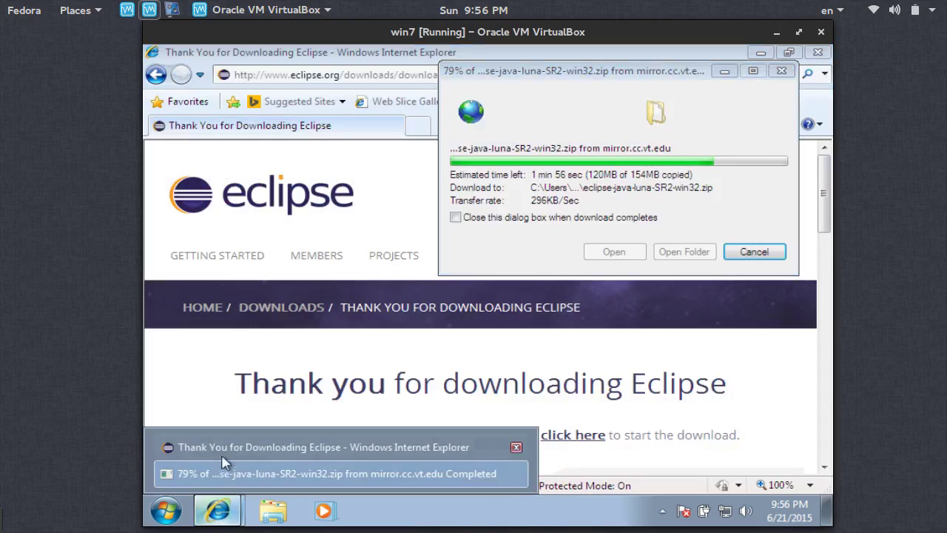
click(215, 448)
click(585, 76)
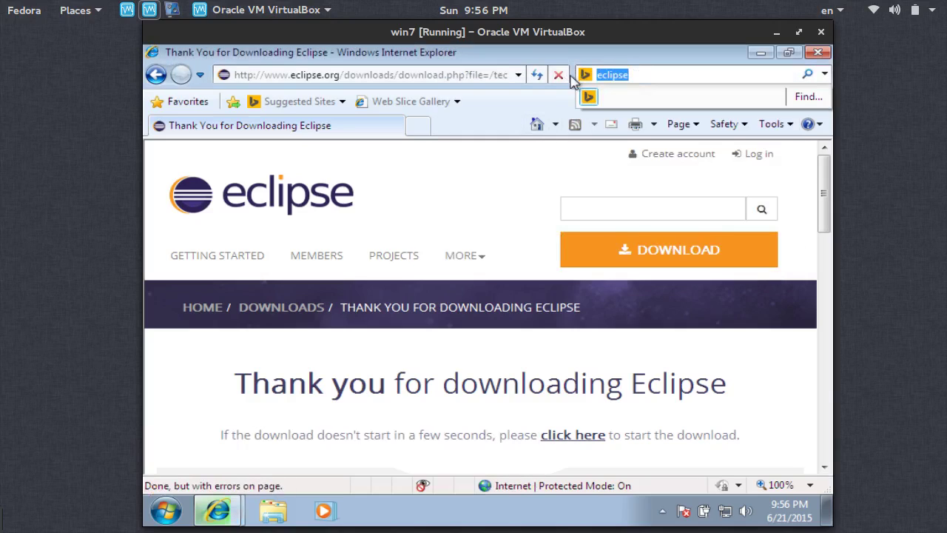